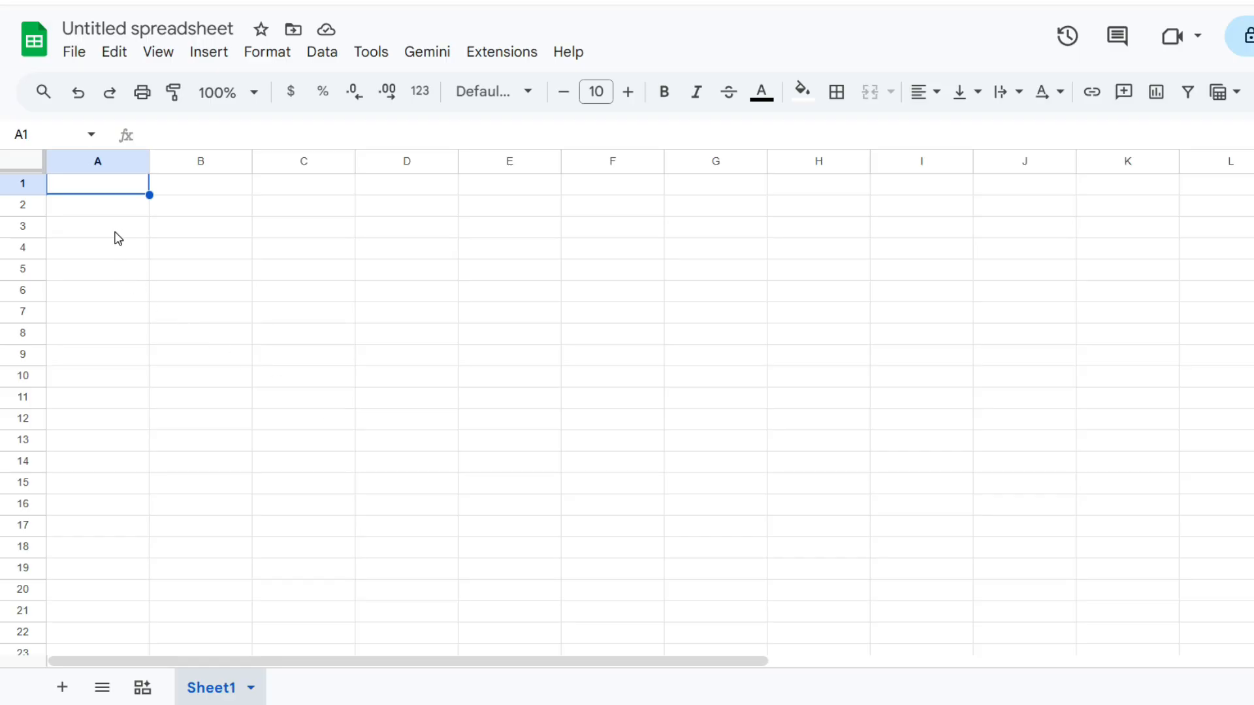
Step: Enter the month May in cell A3 and the year 2026 in cell A4
click(115, 232)
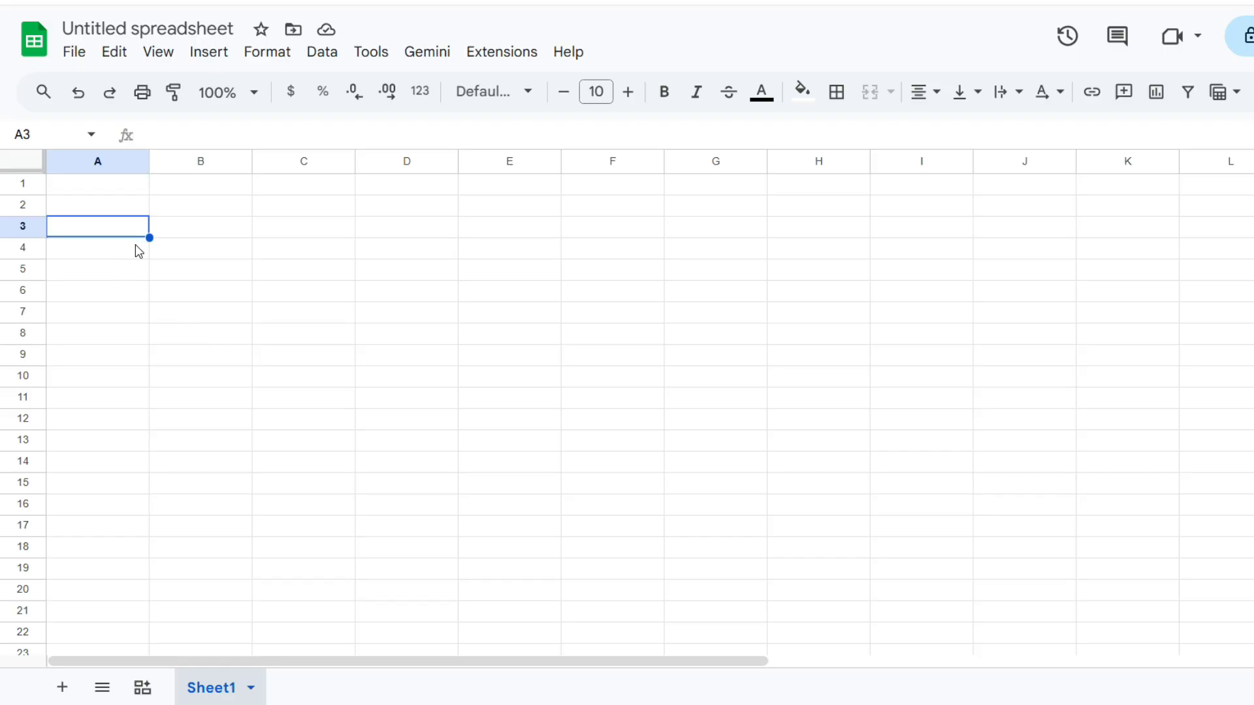
text(May)
key(Return)
text(202)
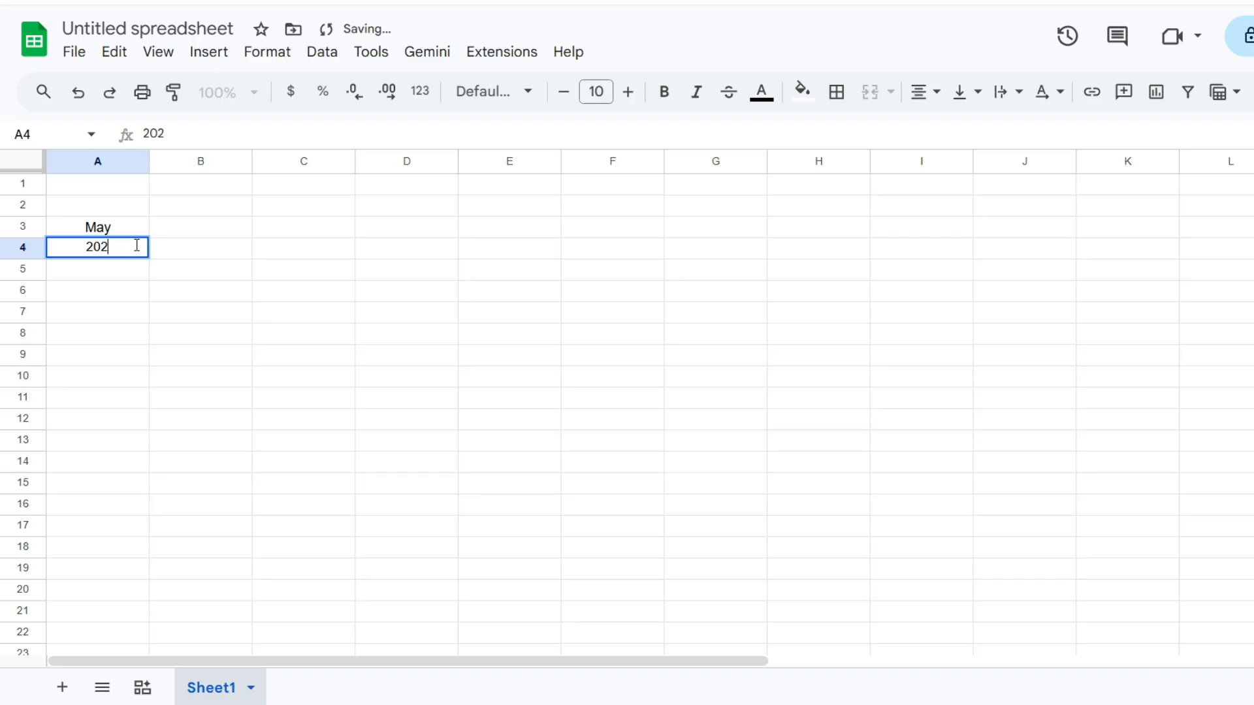
text(6)
key(Return)
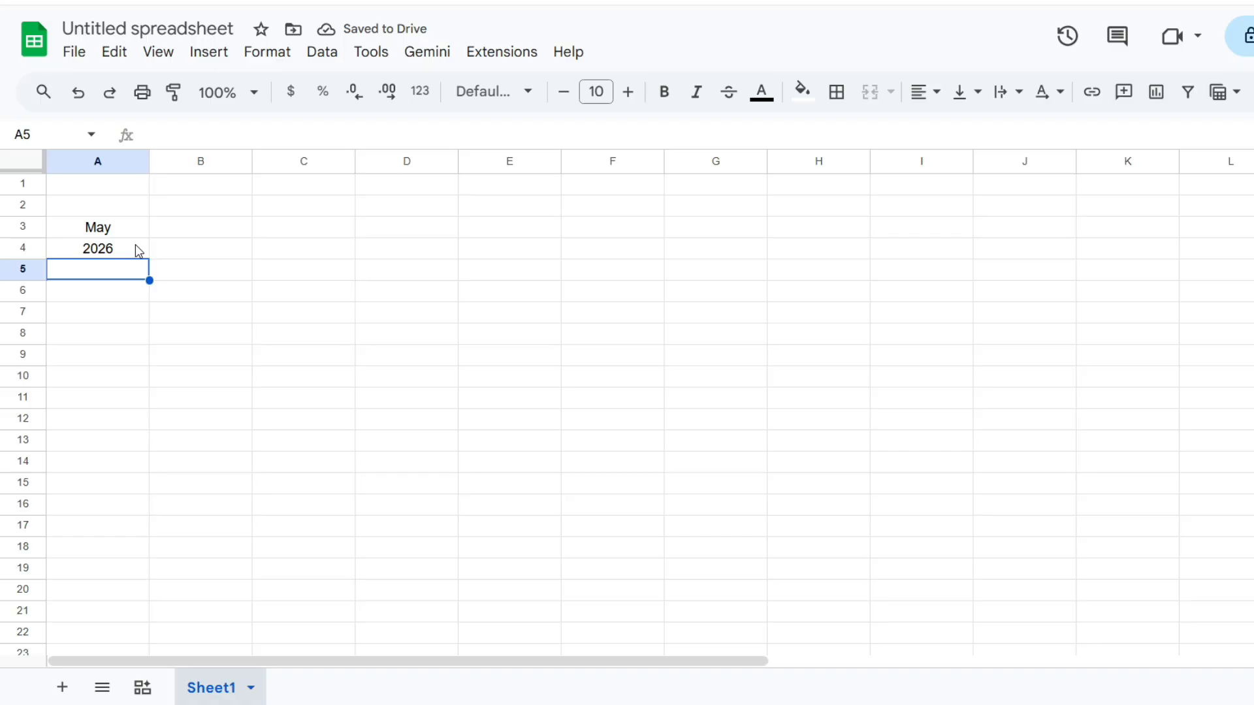
Step: Enter =datevalue(A3&A4) in cell A6 to combine the month and year into a date value
key(Return)
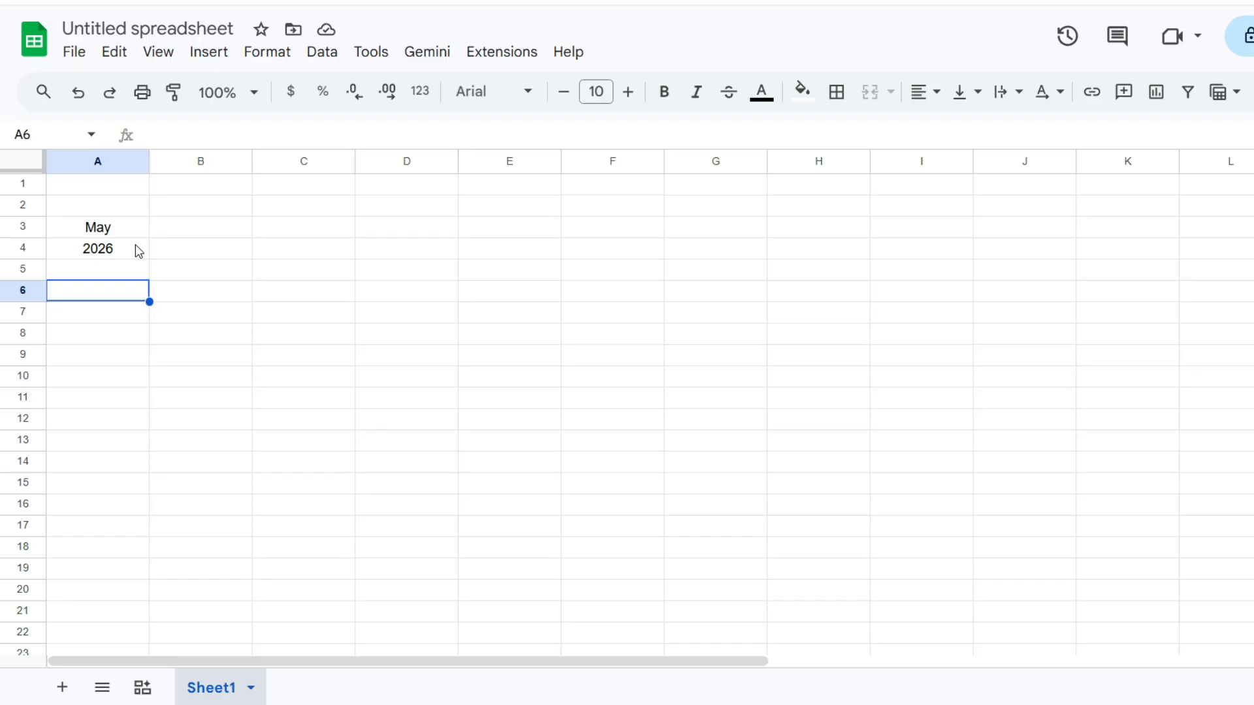
text(=datevalue()
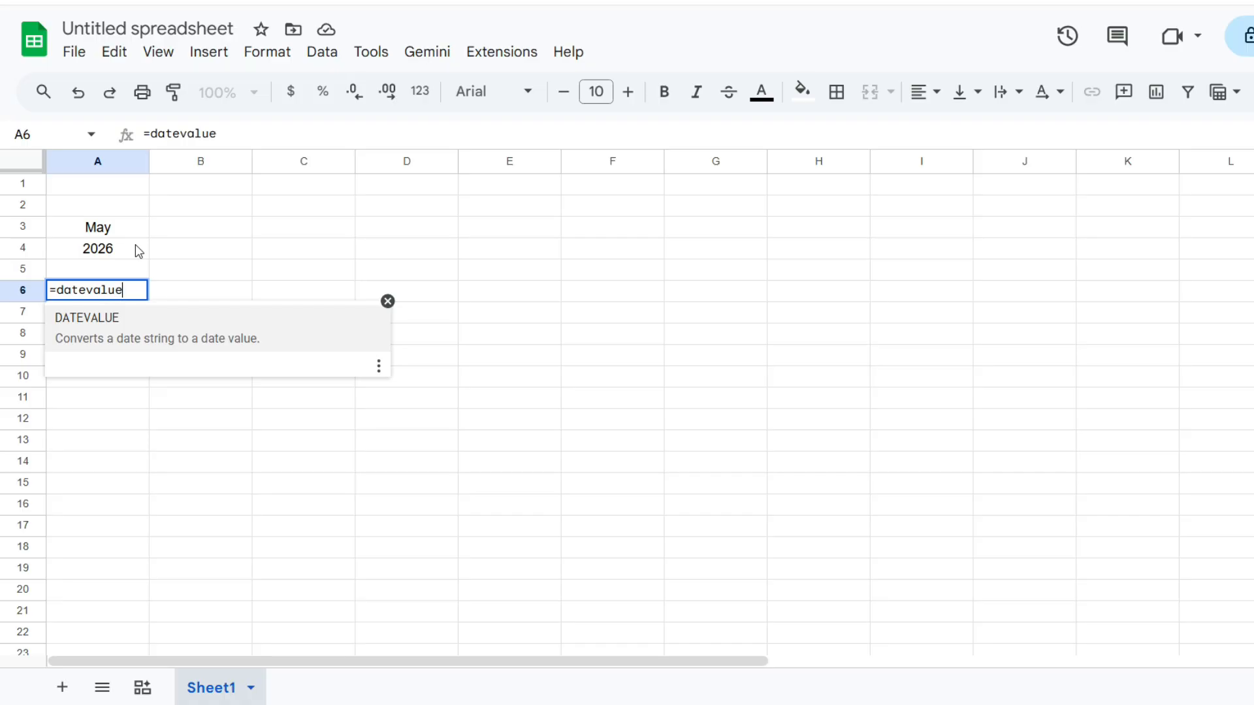
key(Up)
key(Up)
key(Up)
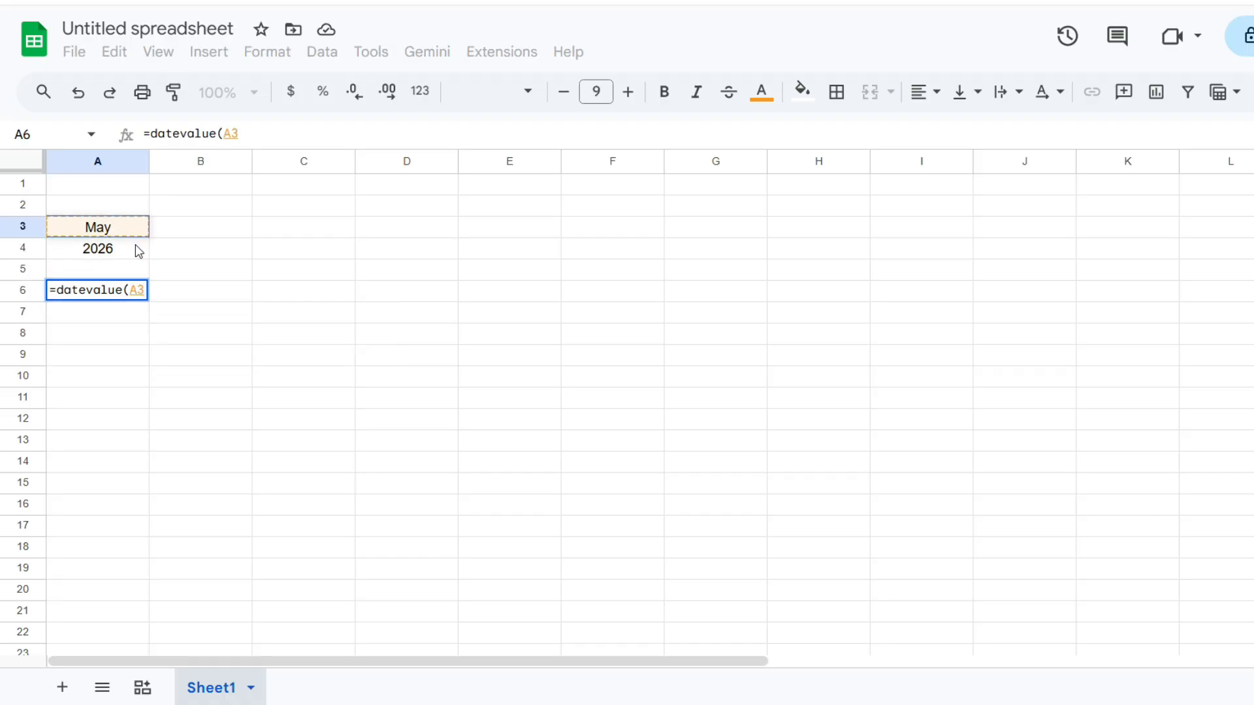
text(&)
key(Up)
key(Up)
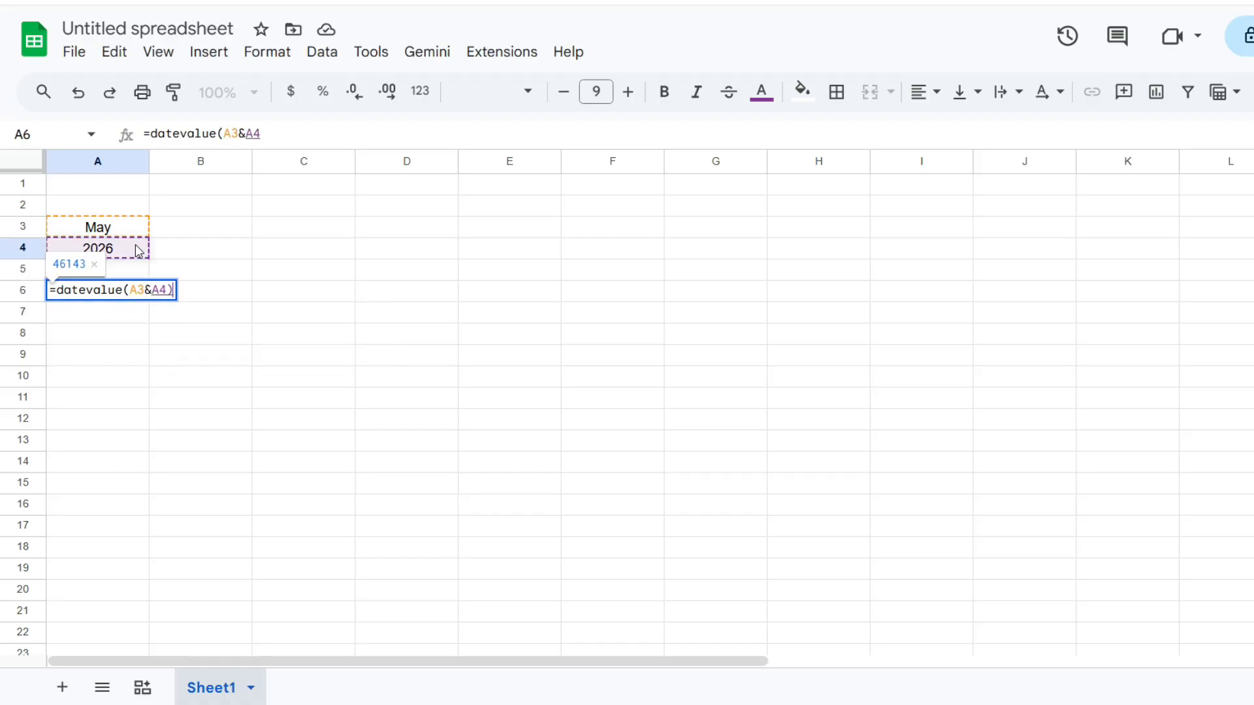
text())
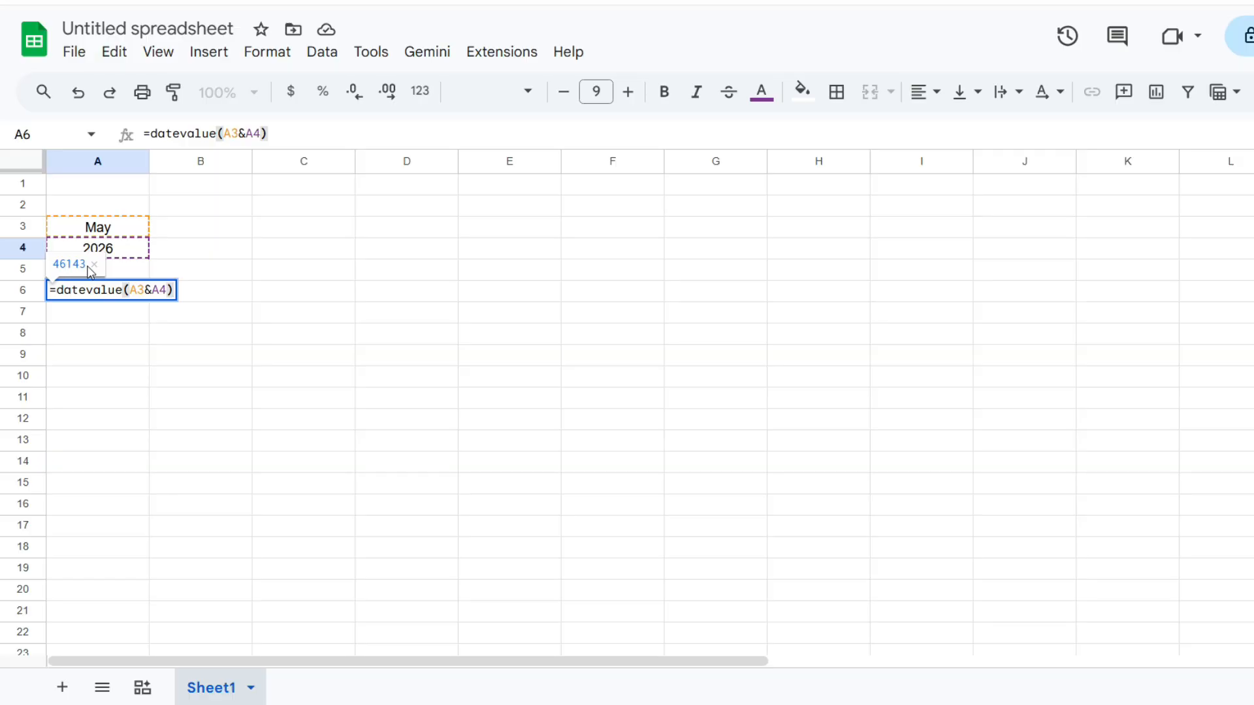
key(Return)
Step: Apply the Date number format to cell A6
key(Up)
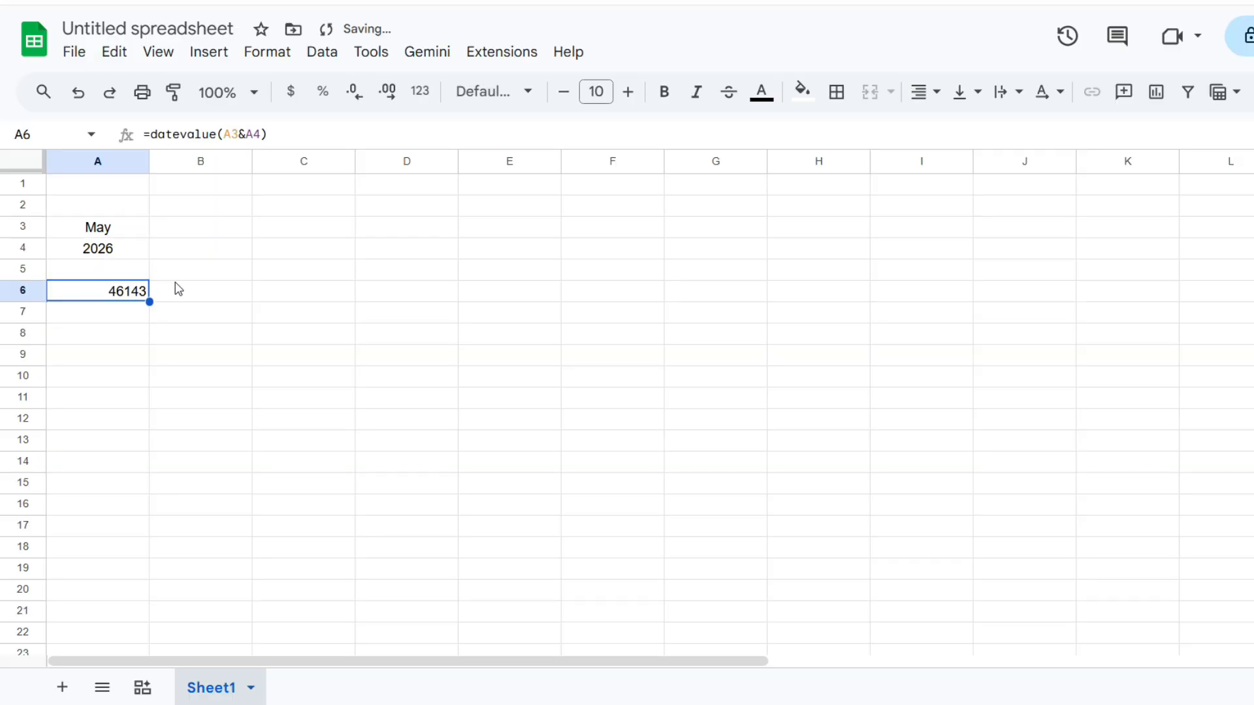
click(419, 95)
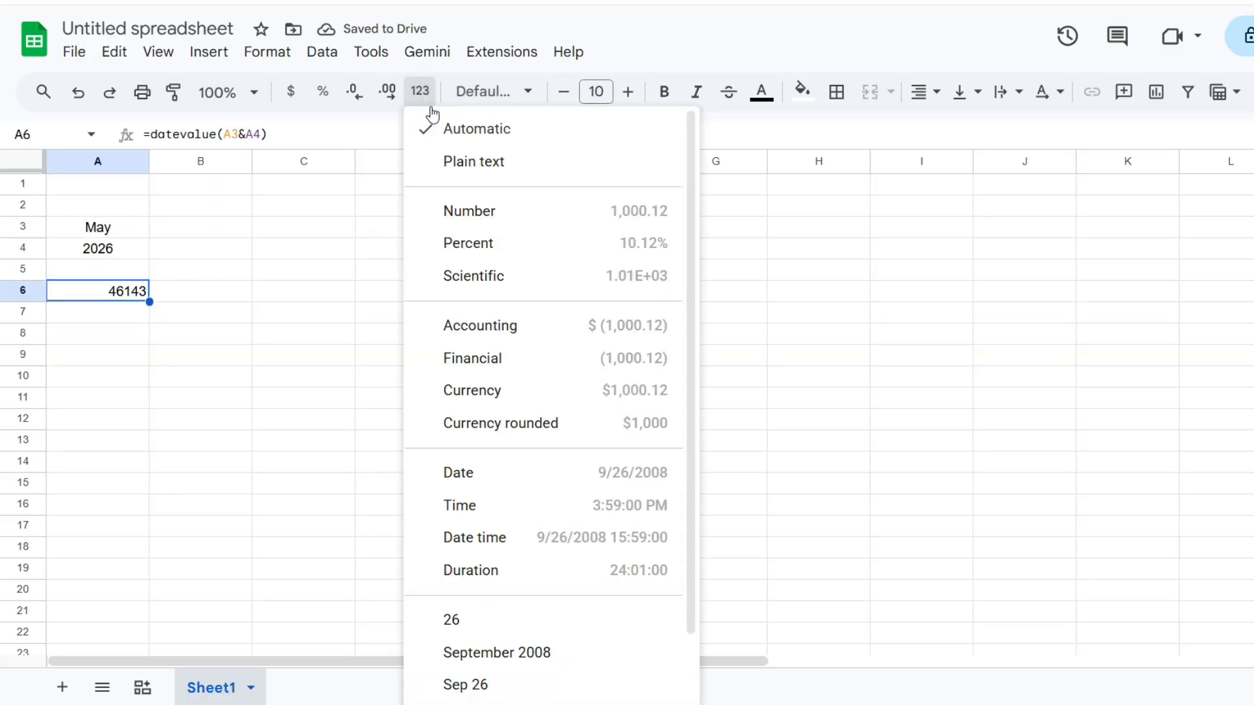
click(503, 476)
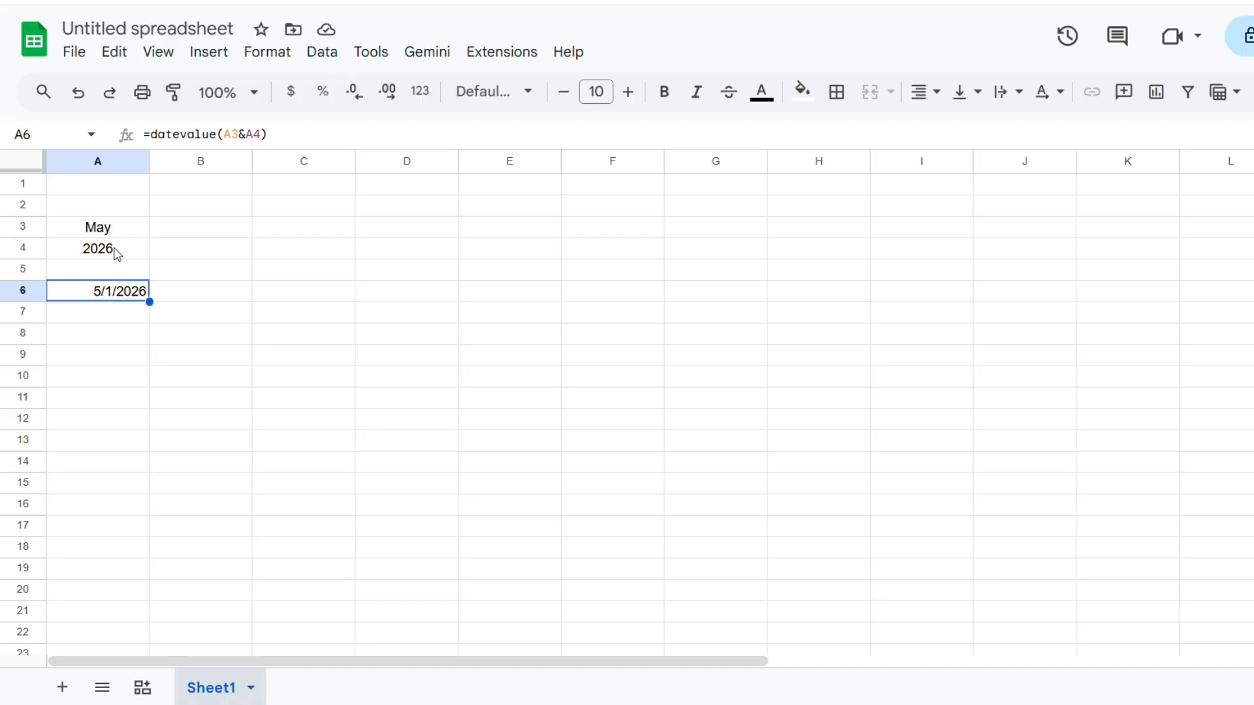
Step: Enter =weekday(A6) in cell A7 to get the weekday number of the date in A6
click(107, 313)
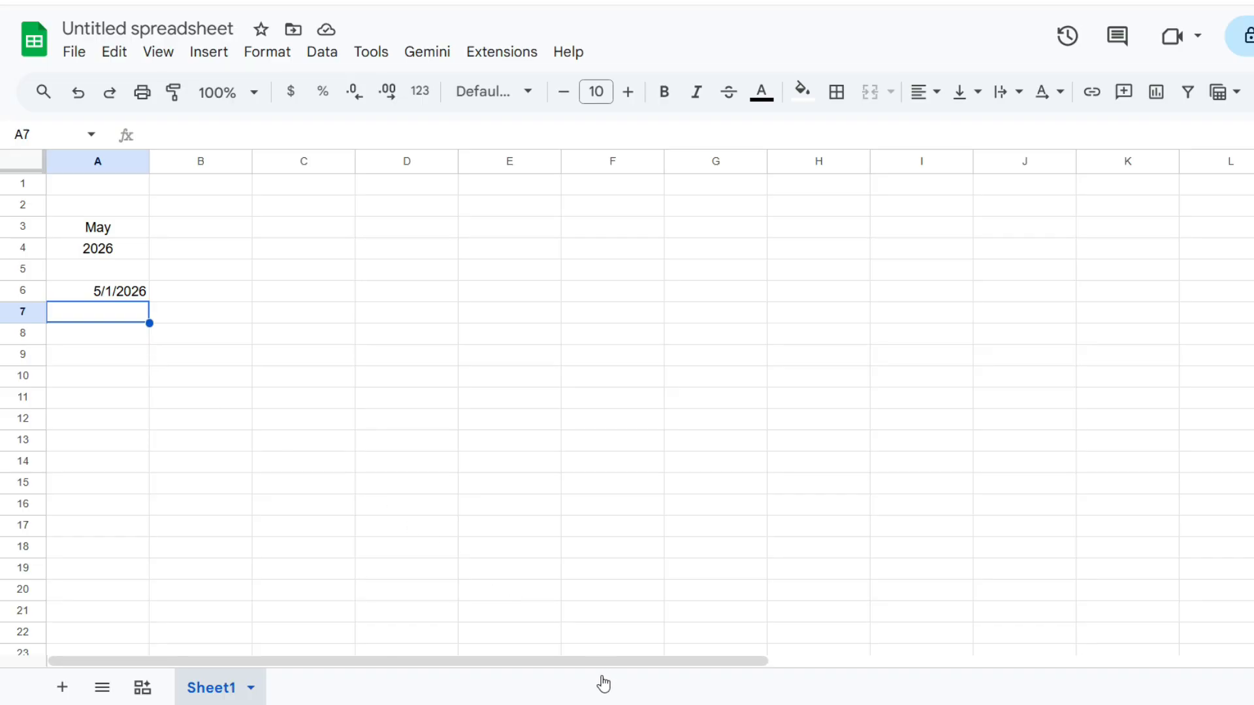
text(=)
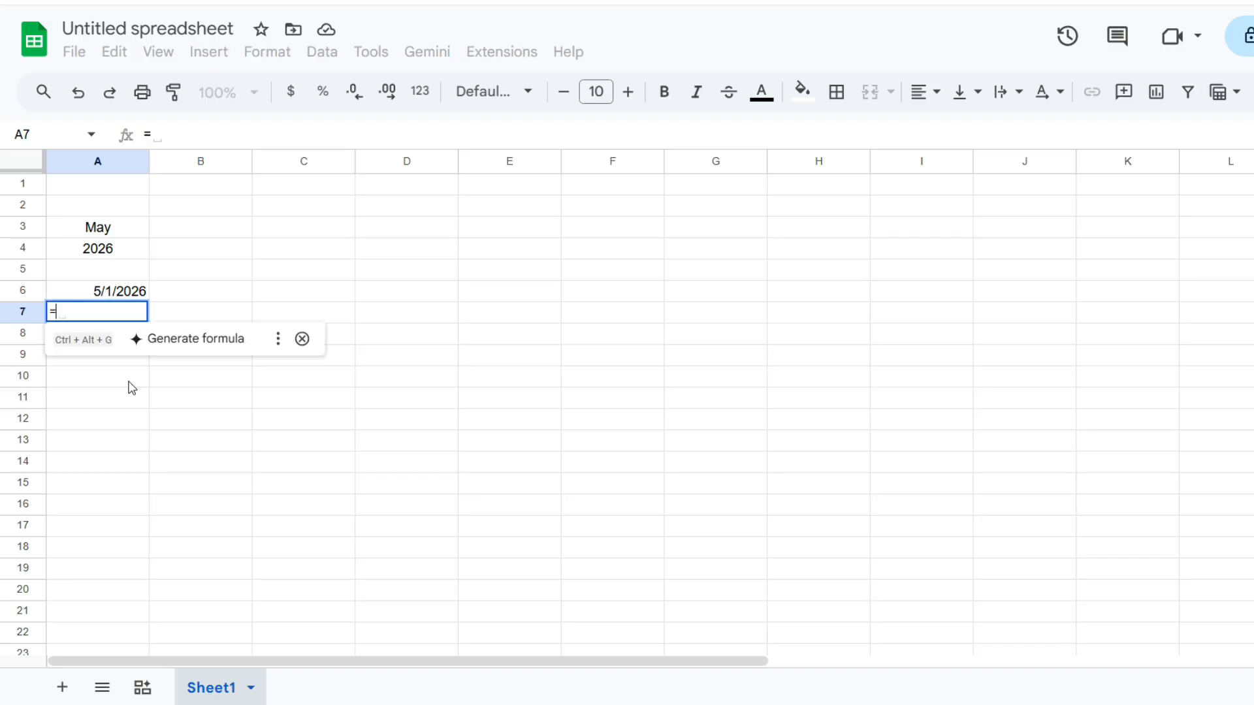
text(weekday()
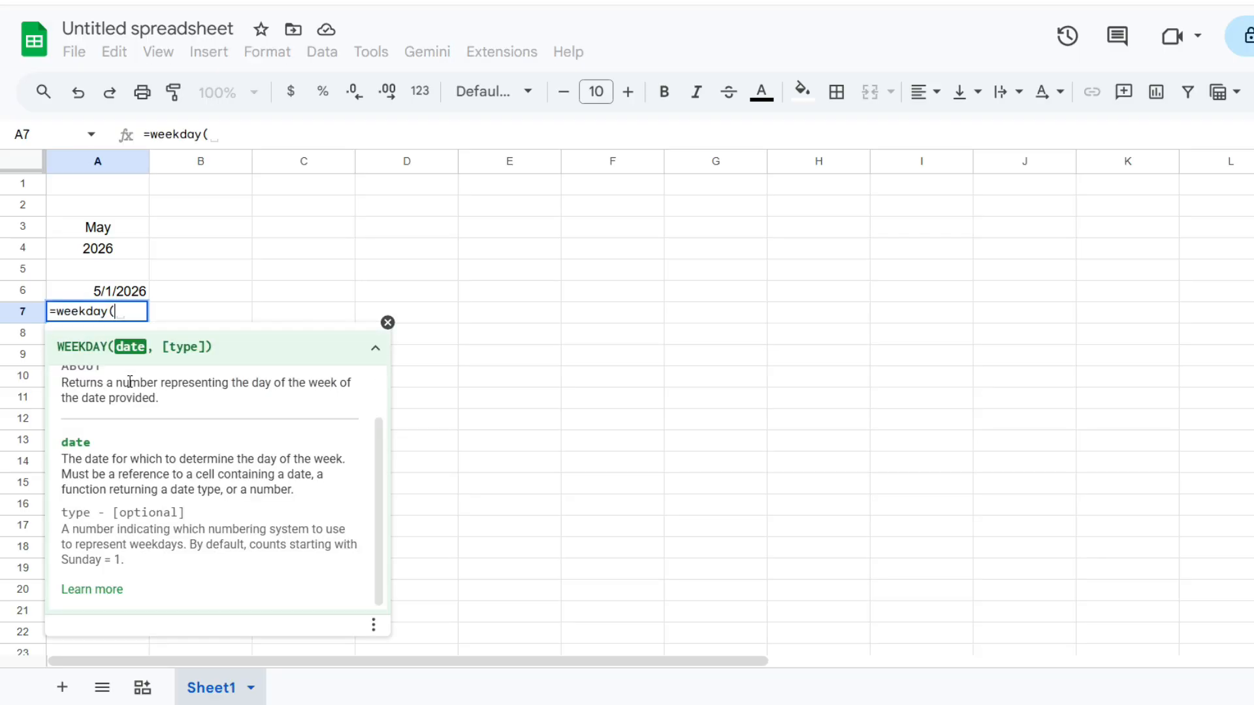
key(Up)
text())
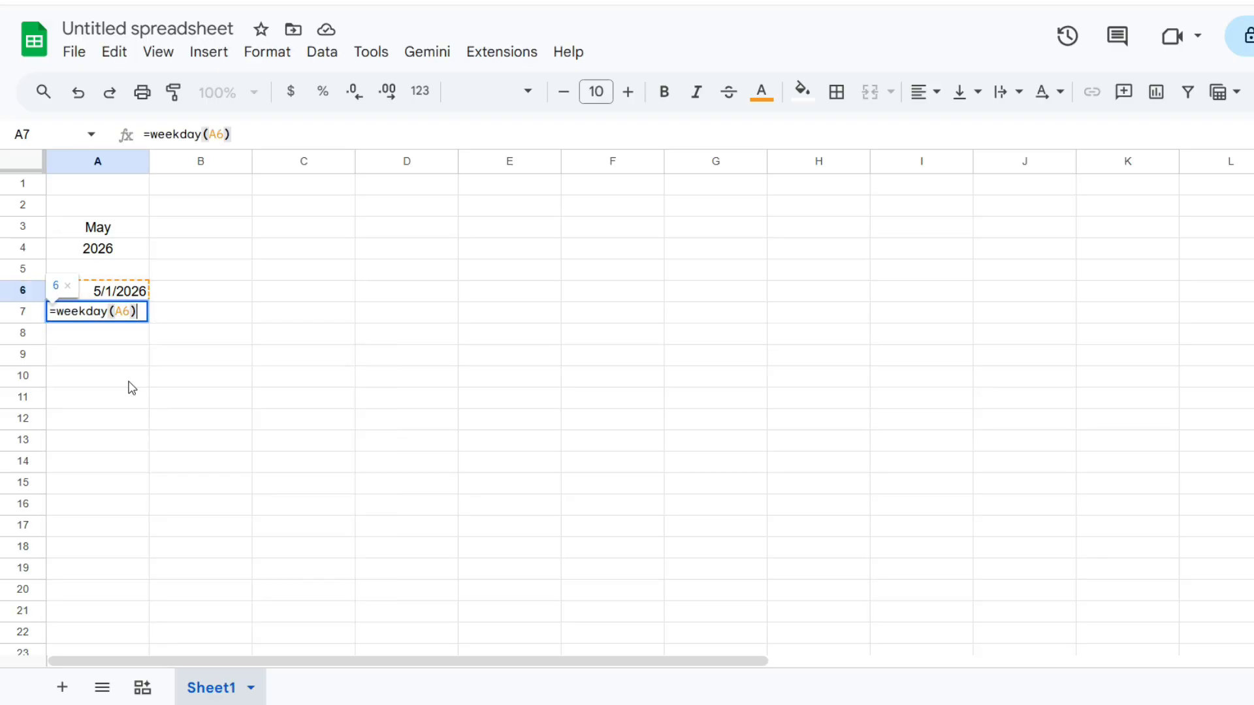
key(Return)
key(Up)
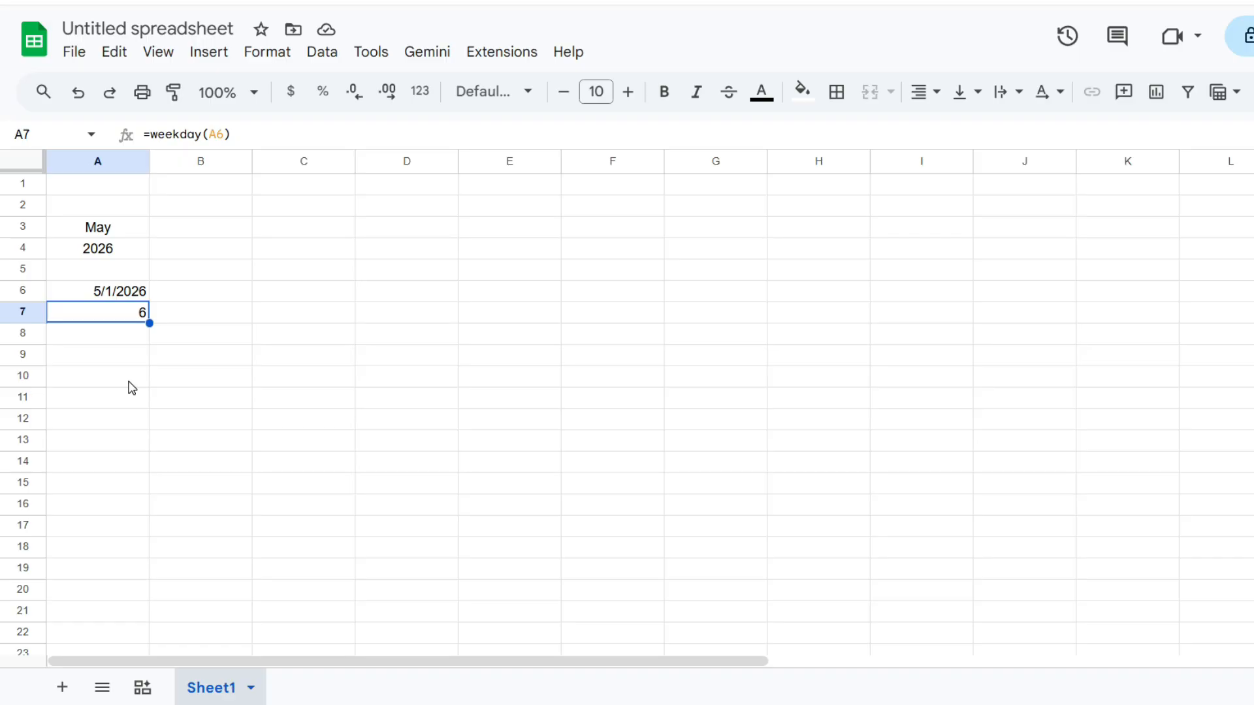
Step: Consult the WEEKDAY help for the type argument and change the formula in A7 to =weekday(A6,3)
click(254, 130)
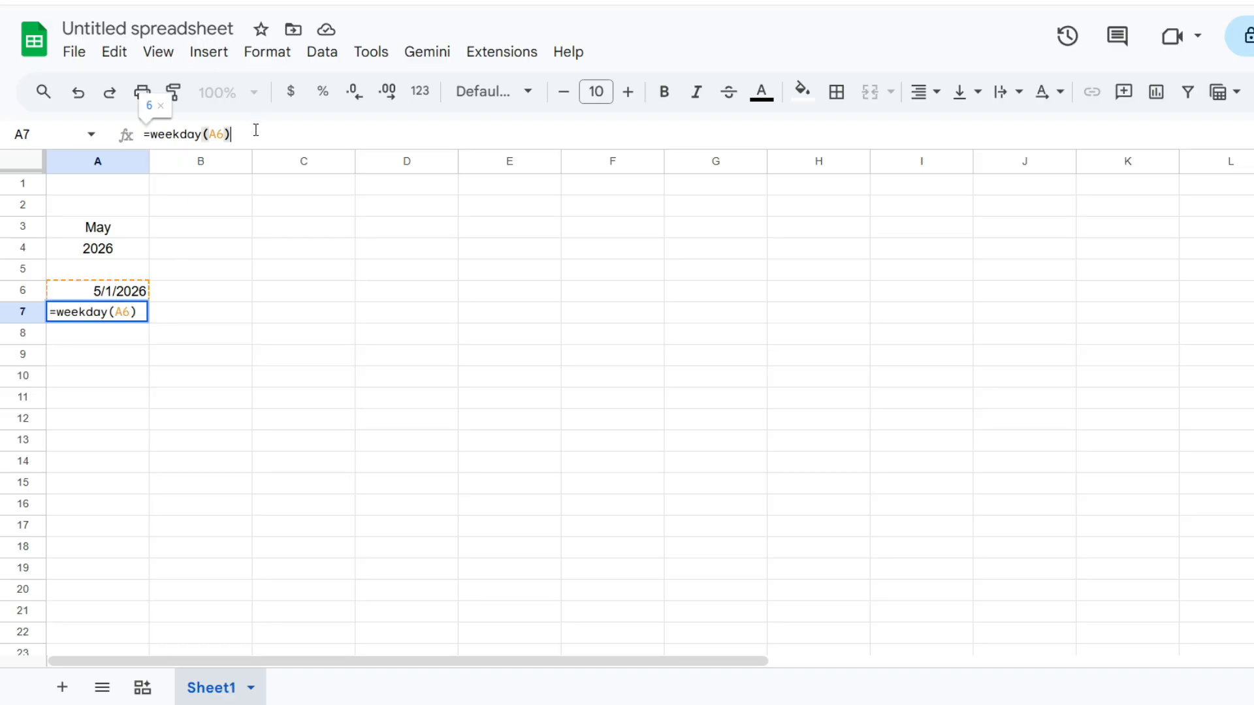
key(BackSpace)
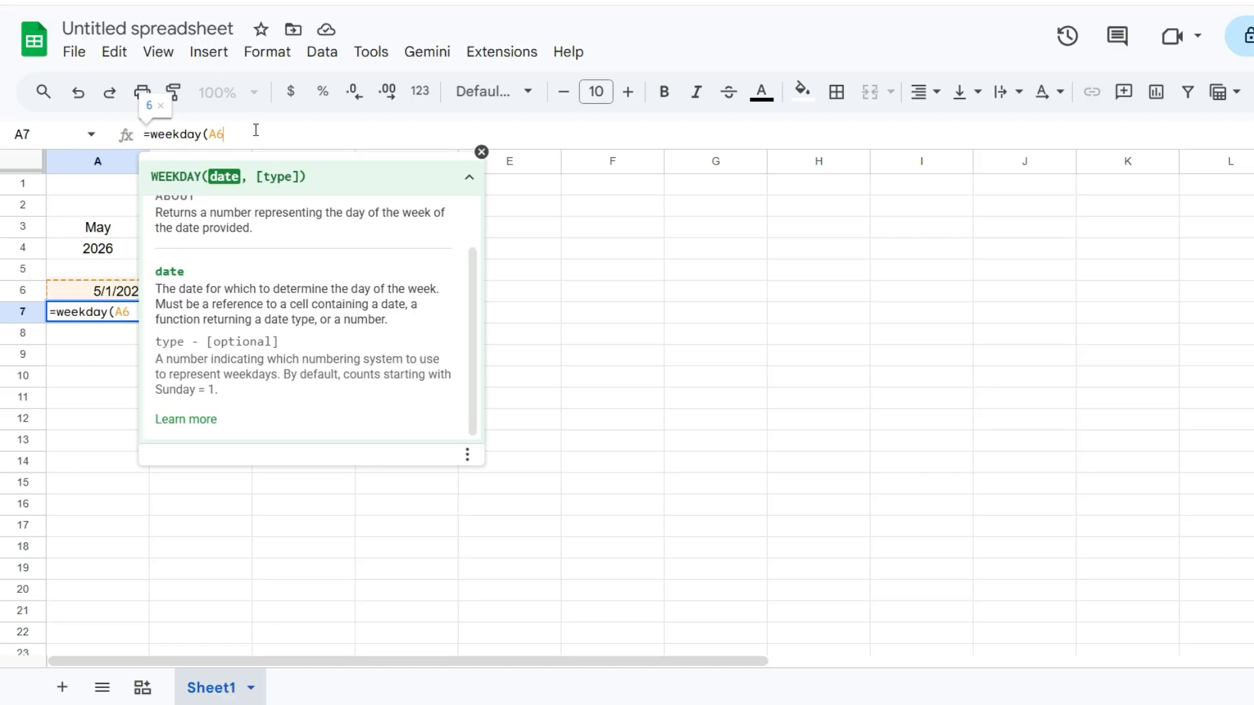
text(,)
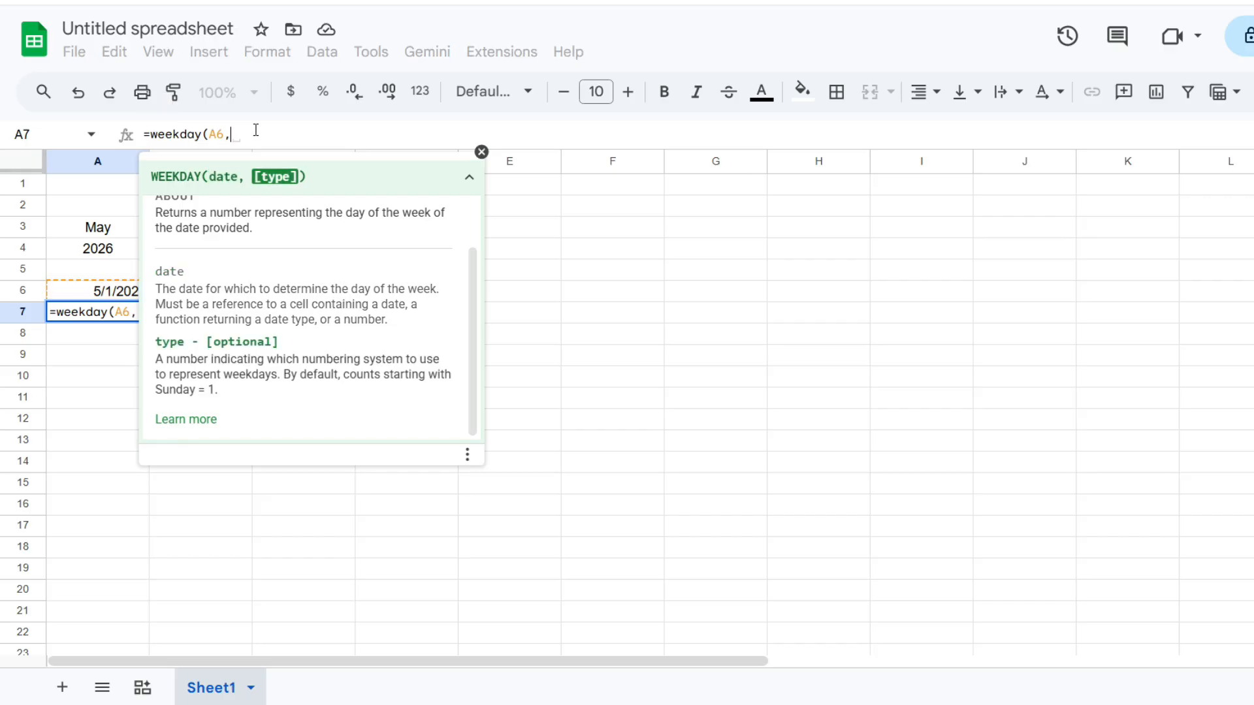
click(188, 419)
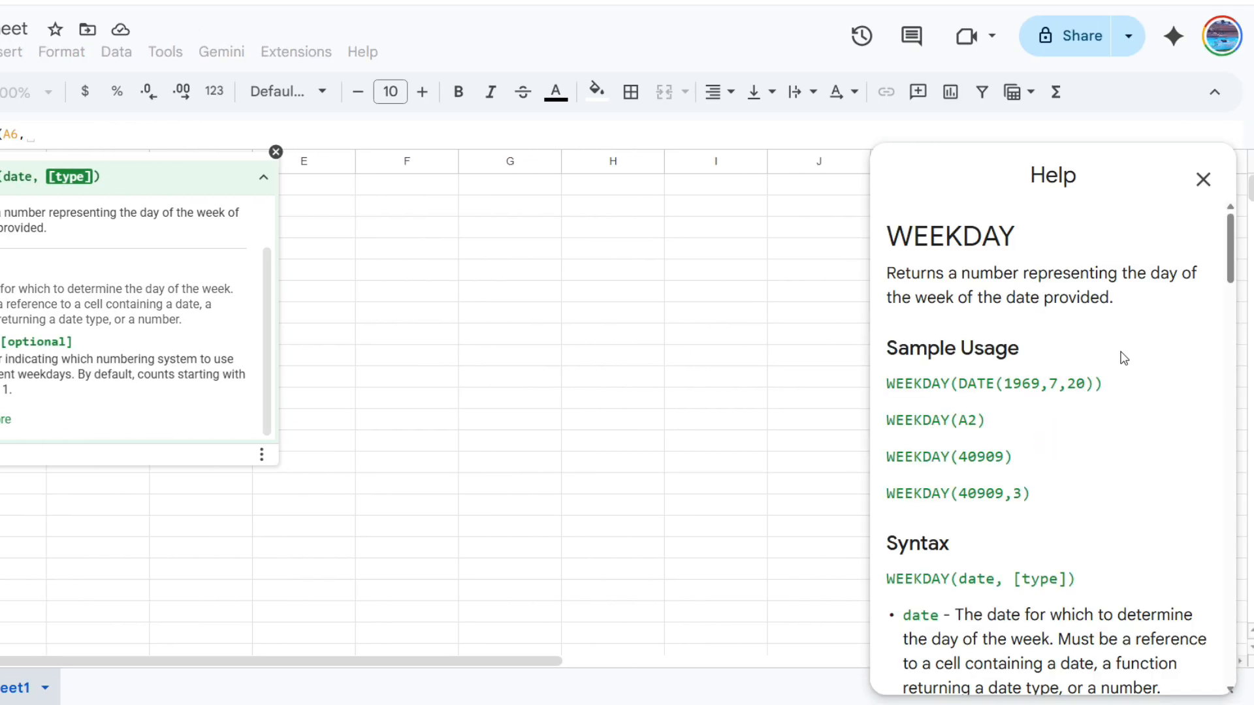
scroll(1232, 374, down, 2)
scroll(1095, 374, down, 3)
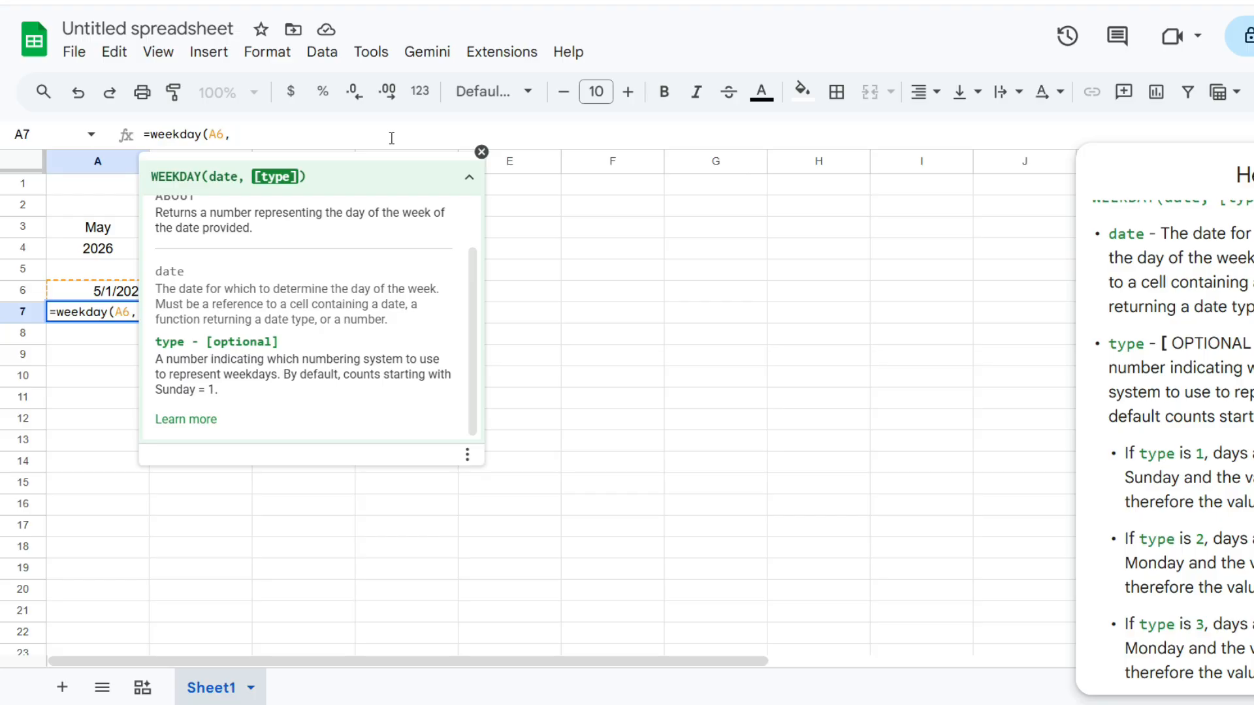
text(3))
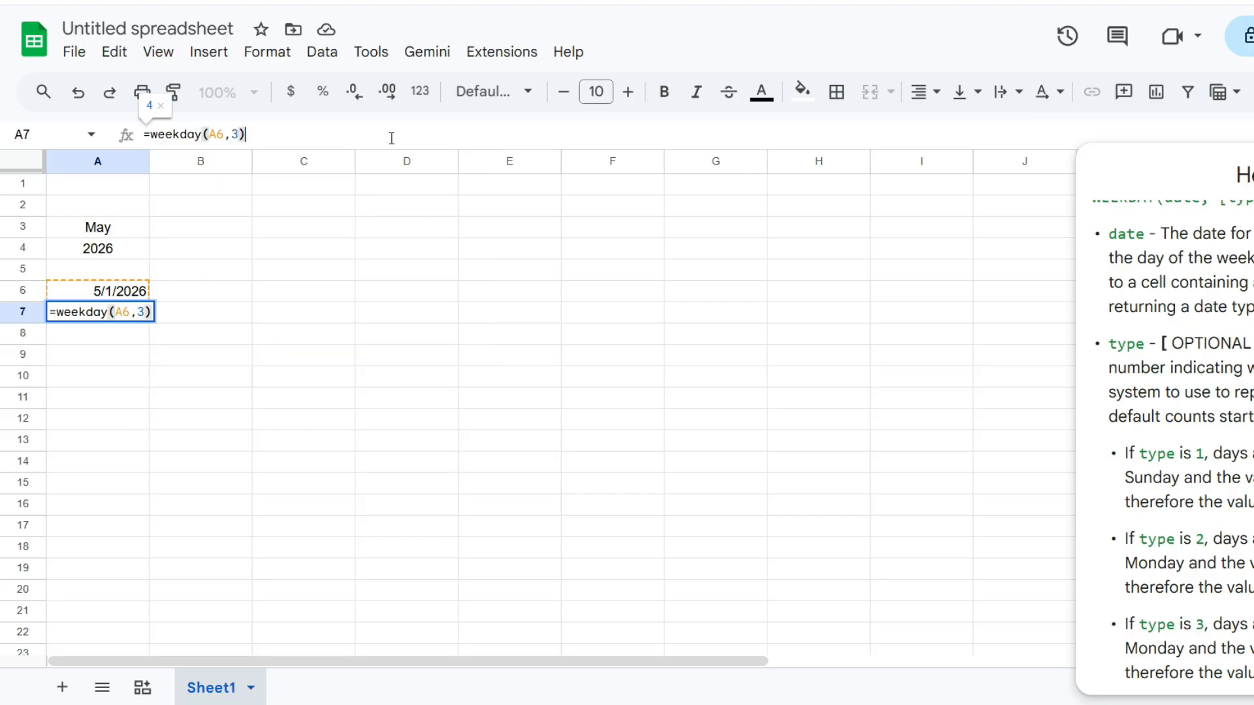
key(Return)
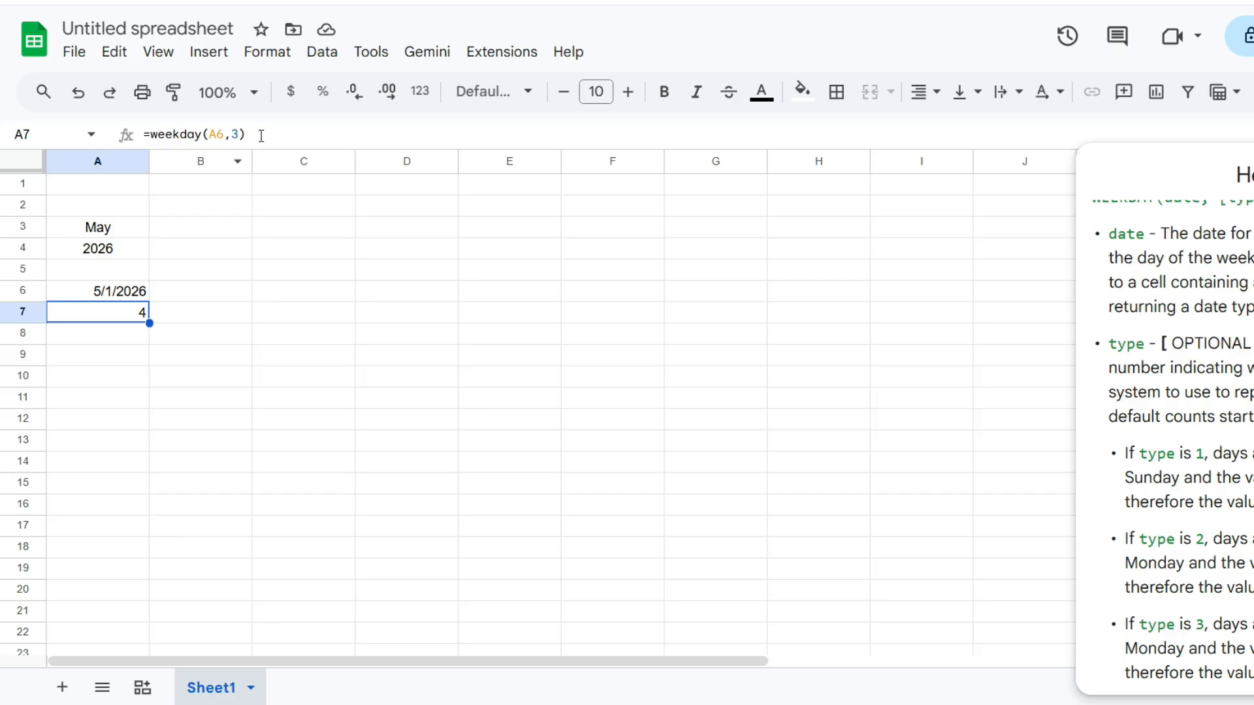
Step: Try replacing the type argument in A7 with an addition, making the formula =weekday(A6)+1
click(239, 134)
key(BackSpace)
key(BackSpace)
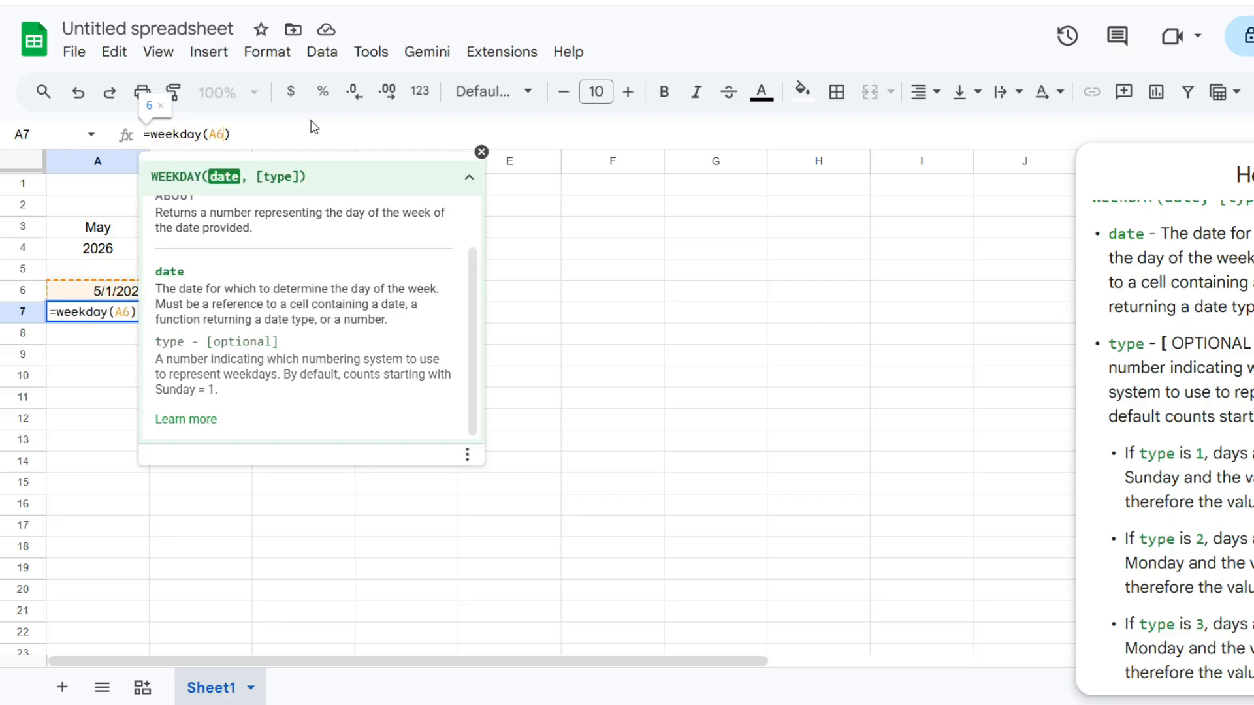
click(318, 135)
text(+1)
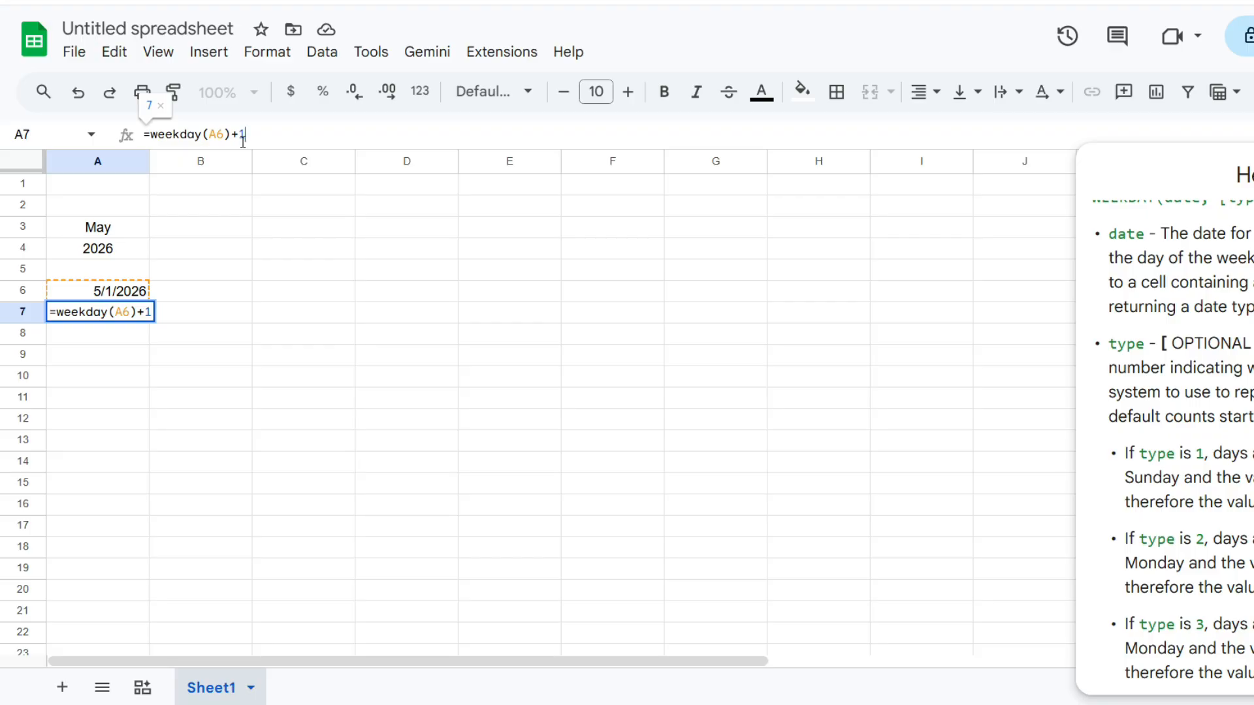
Step: Remove the +1 and restore the formula in A7 to =weekday(A6,3)
key(BackSpace)
key(BackSpace)
key(BackSpace)
text(,)
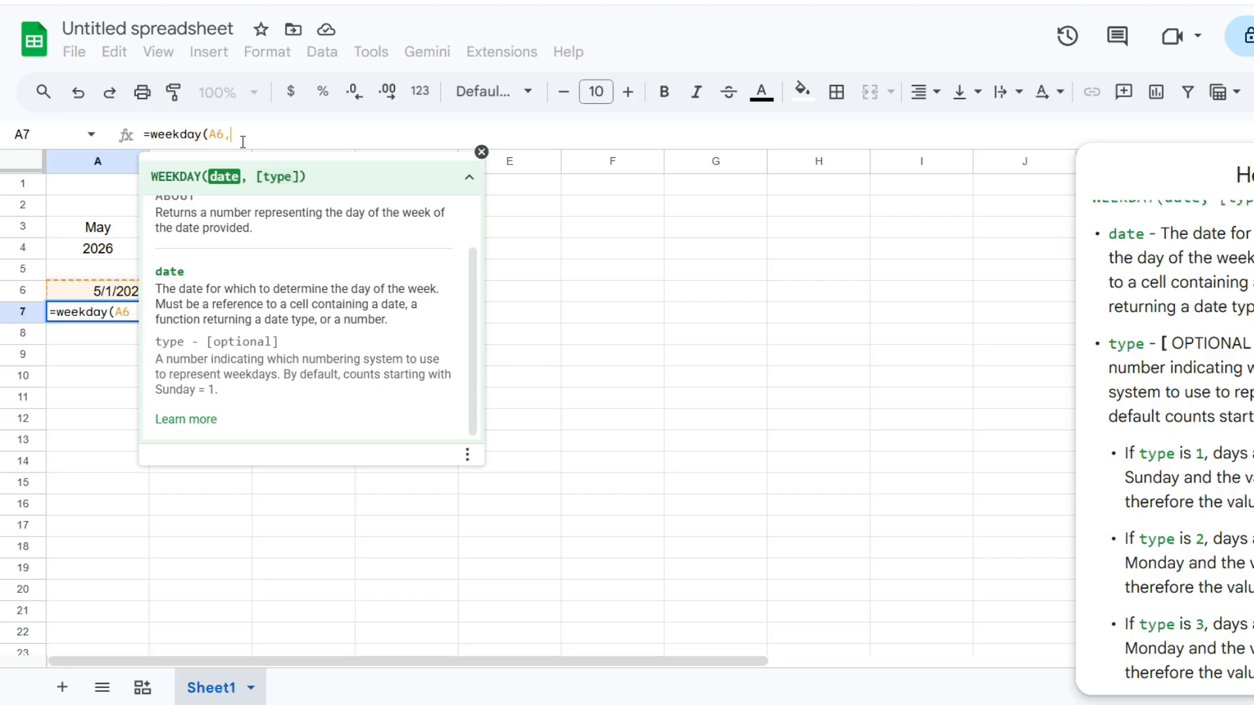
text(3))
key(Return)
key(Up)
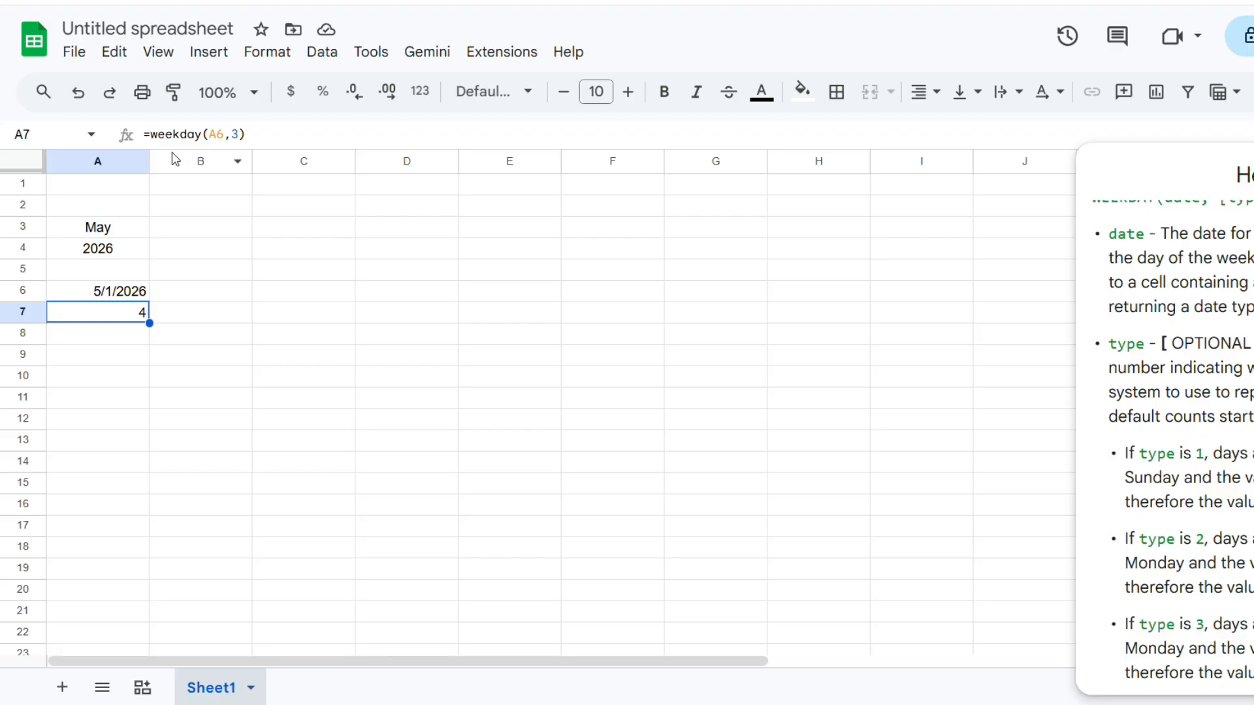
Step: Subtract the weekday number from the date by changing A7 to =A6-weekday(A6,3), and close the function help
click(148, 134)
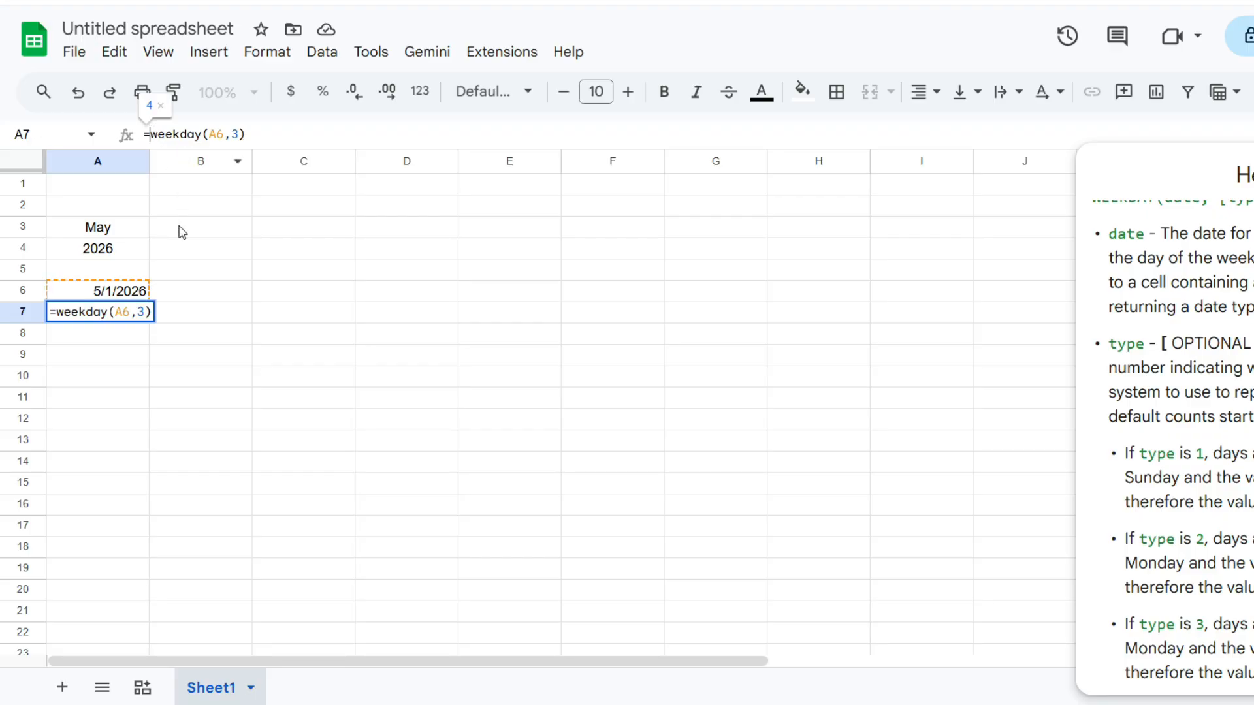
click(138, 294)
text(-)
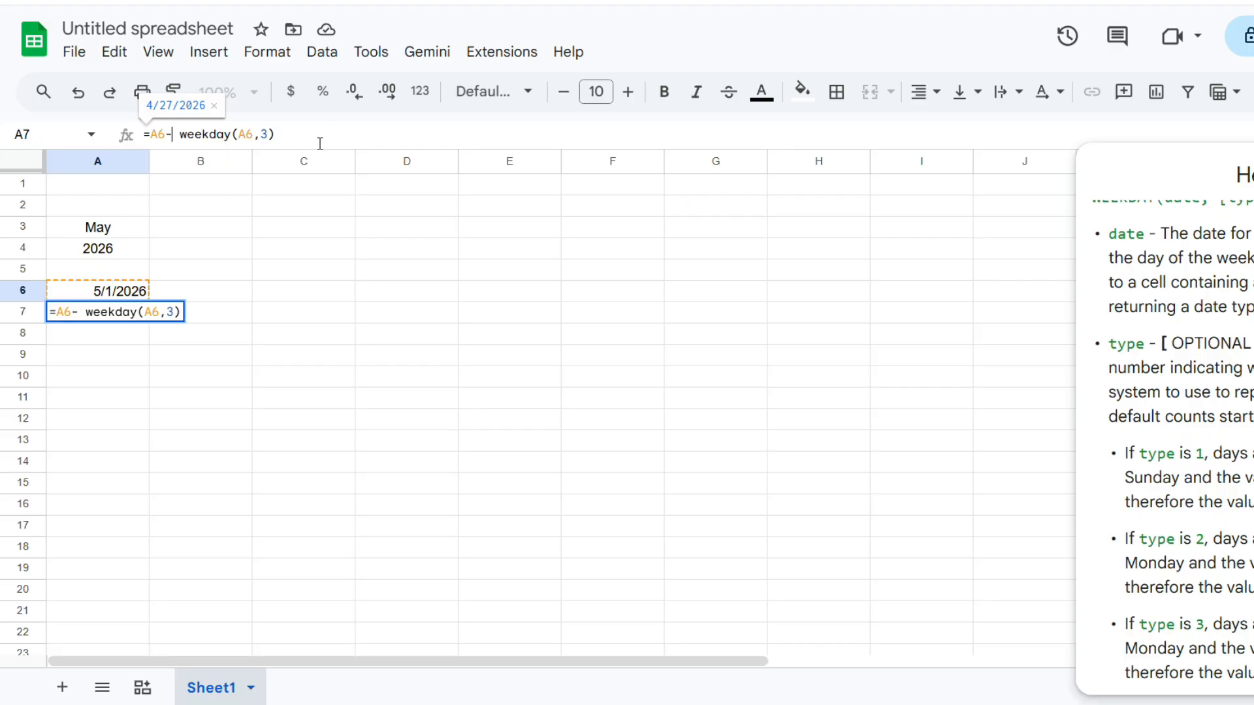
key(Return)
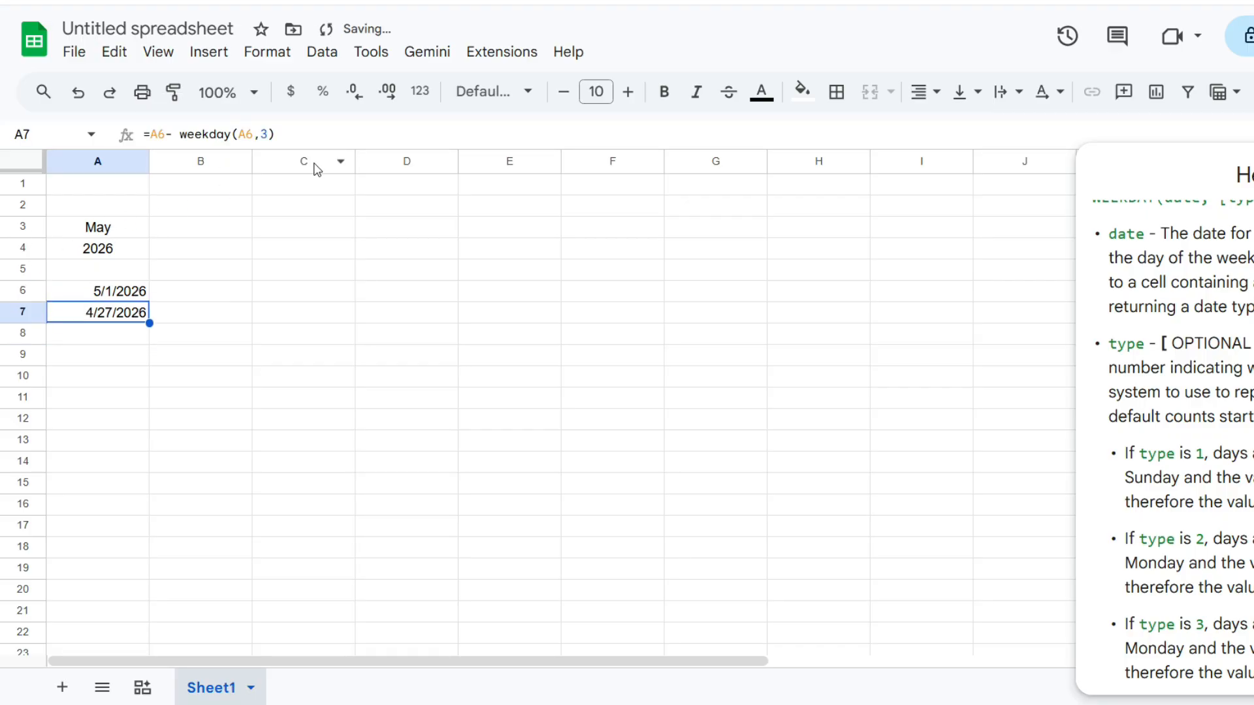
click(1253, 175)
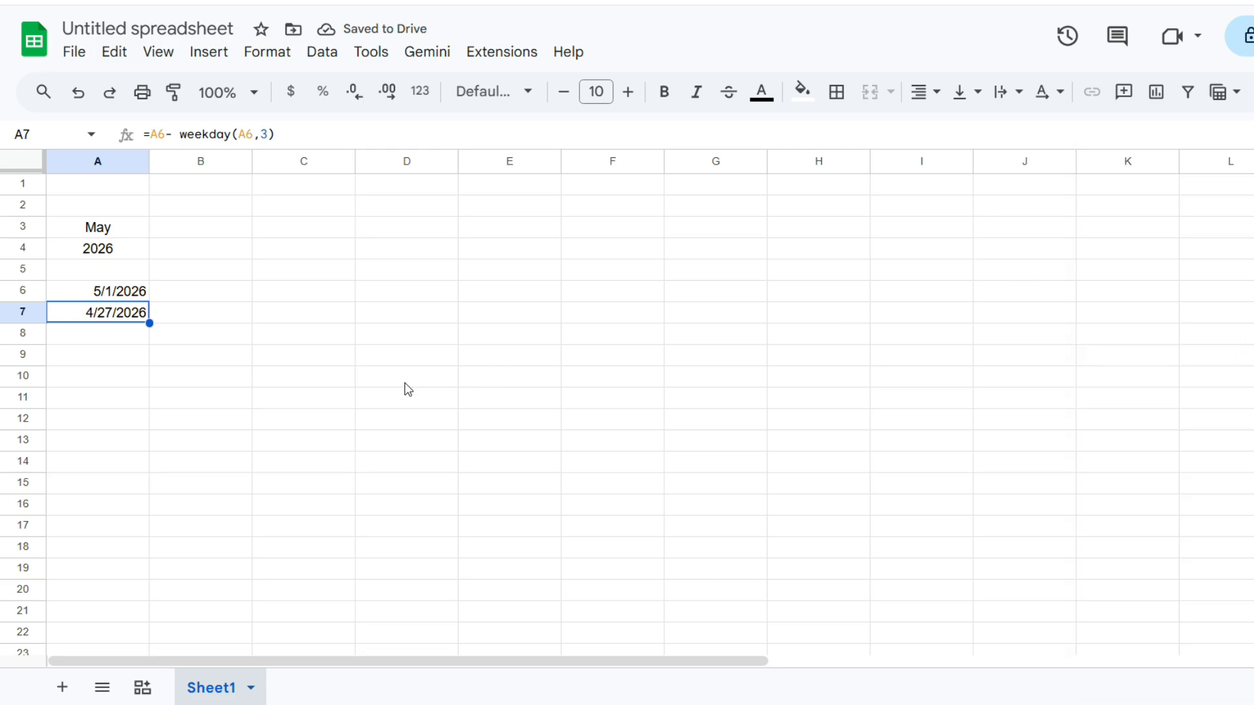
Step: Calculate the month end in A8 with the formula =EOMONTH(A6,0)
click(122, 341)
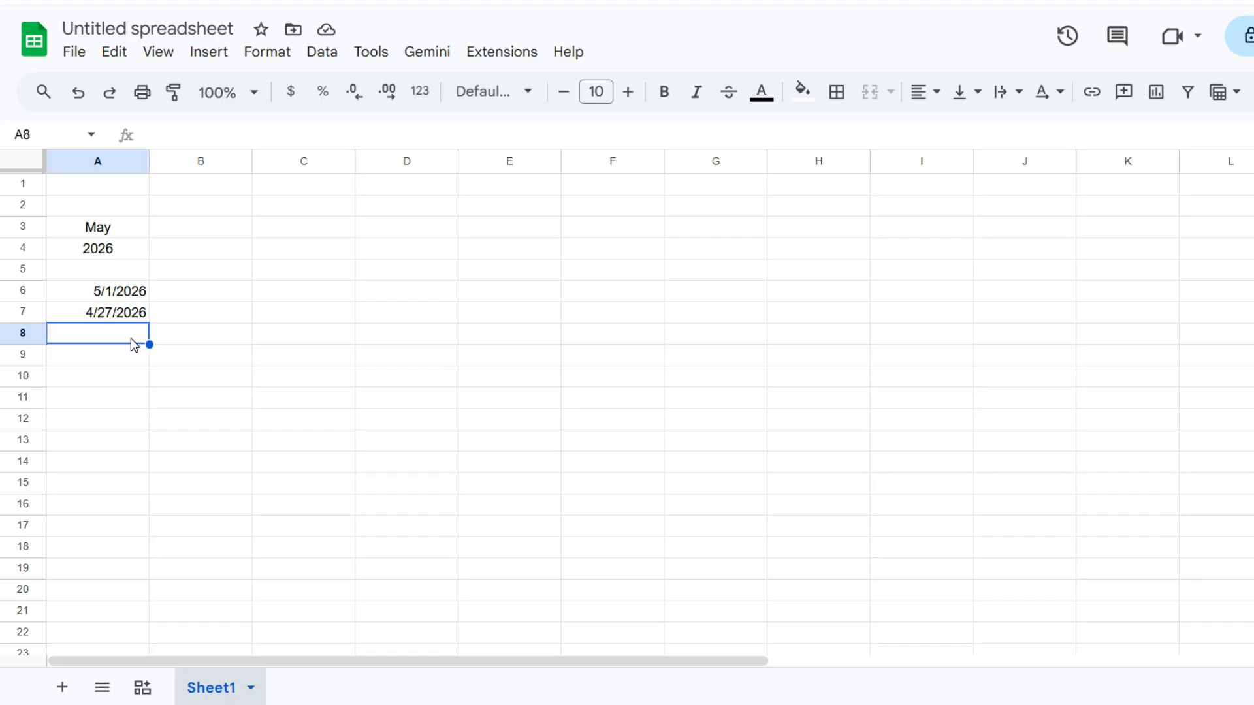
text(=eom)
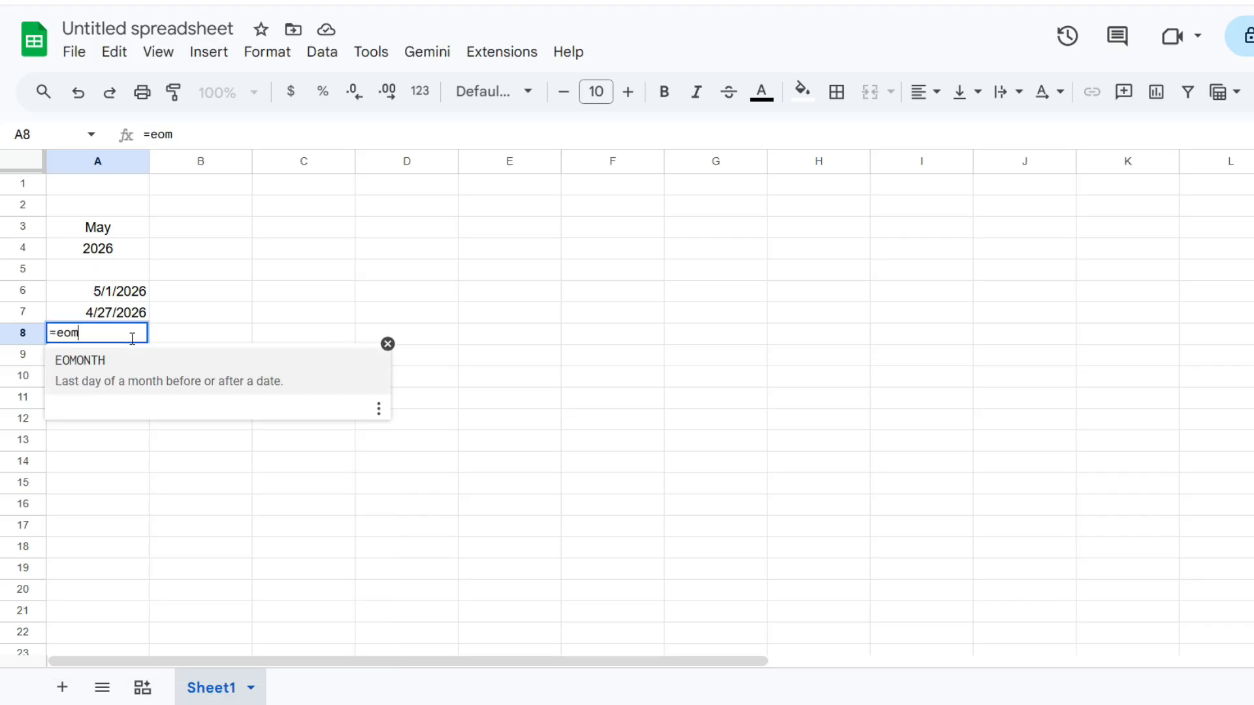
key(Tab)
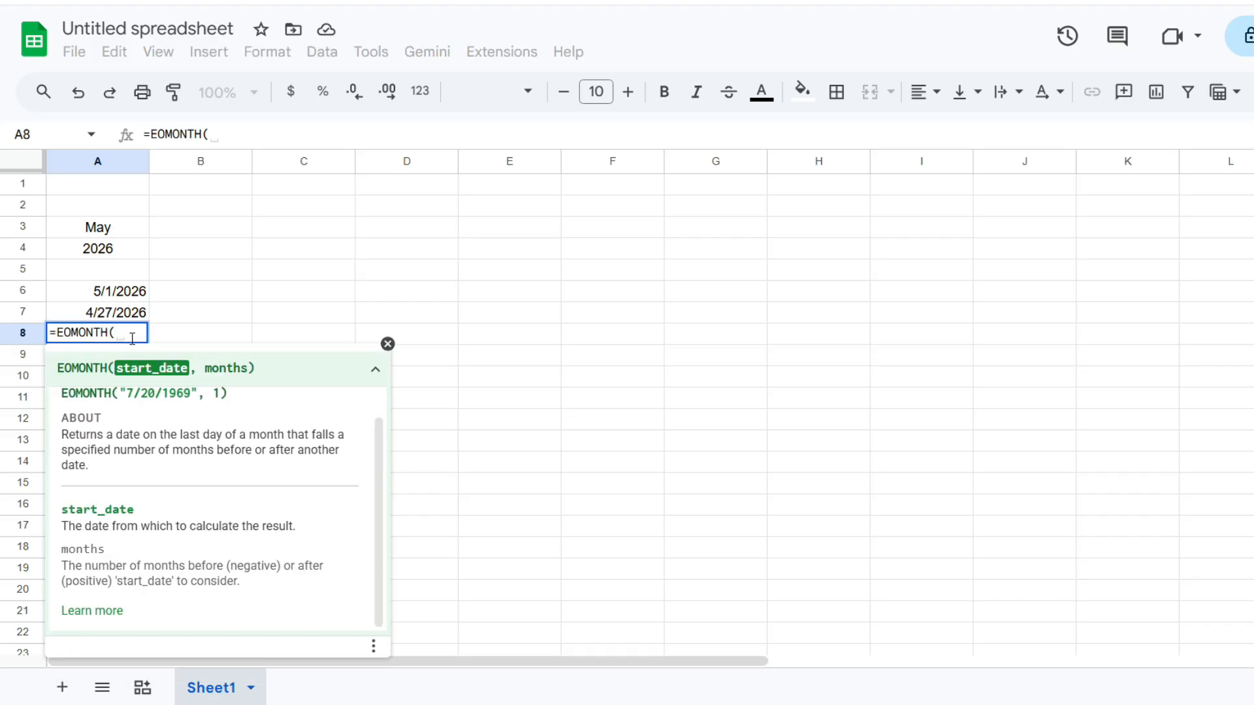
click(128, 295)
text(,)
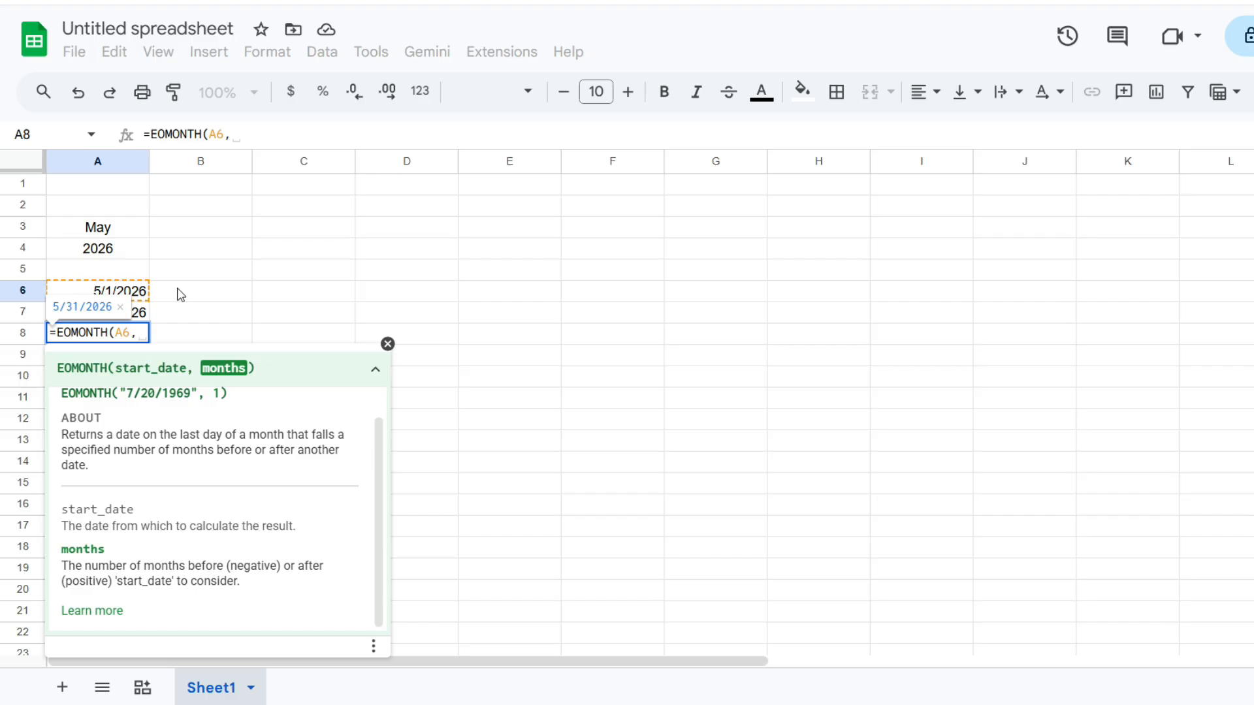
text(0))
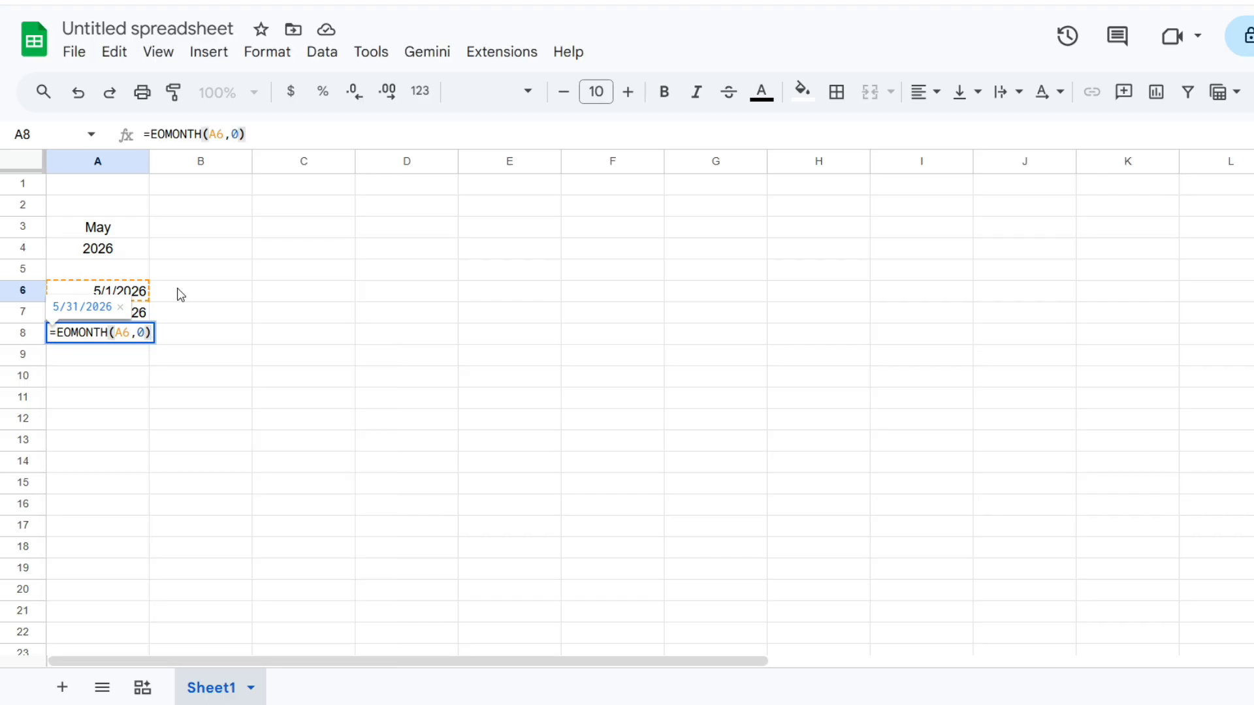
key(Return)
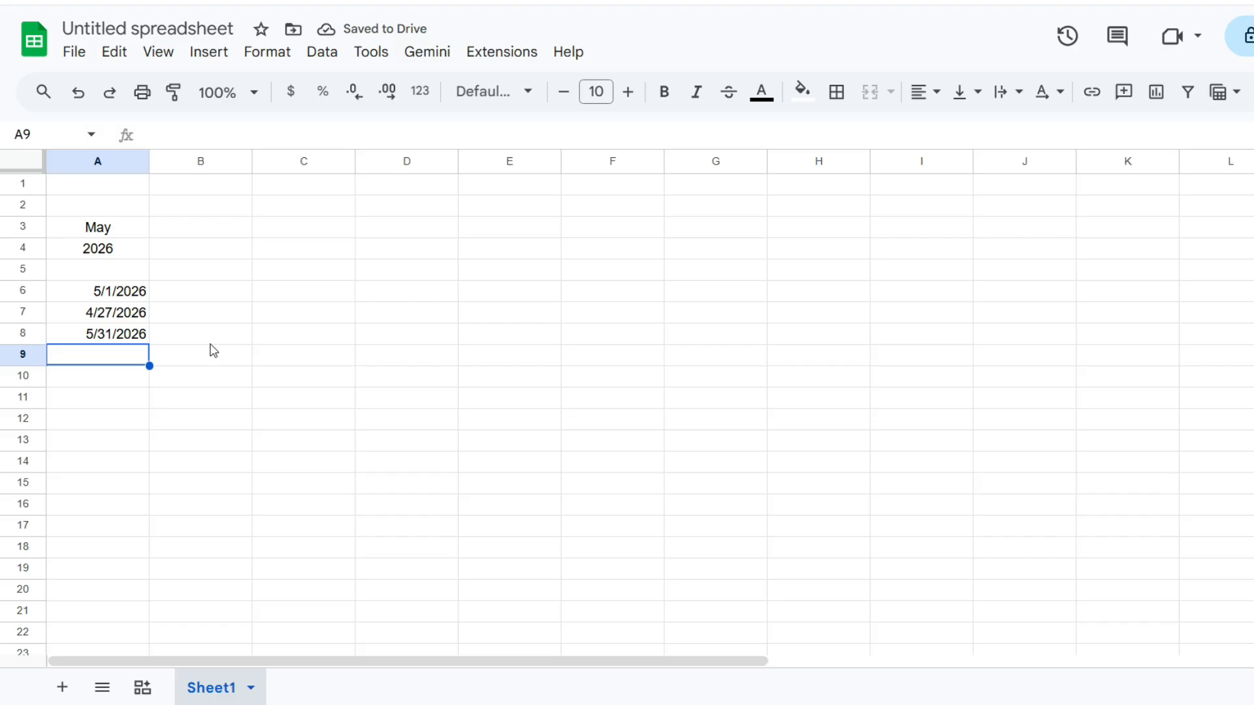
key(Up)
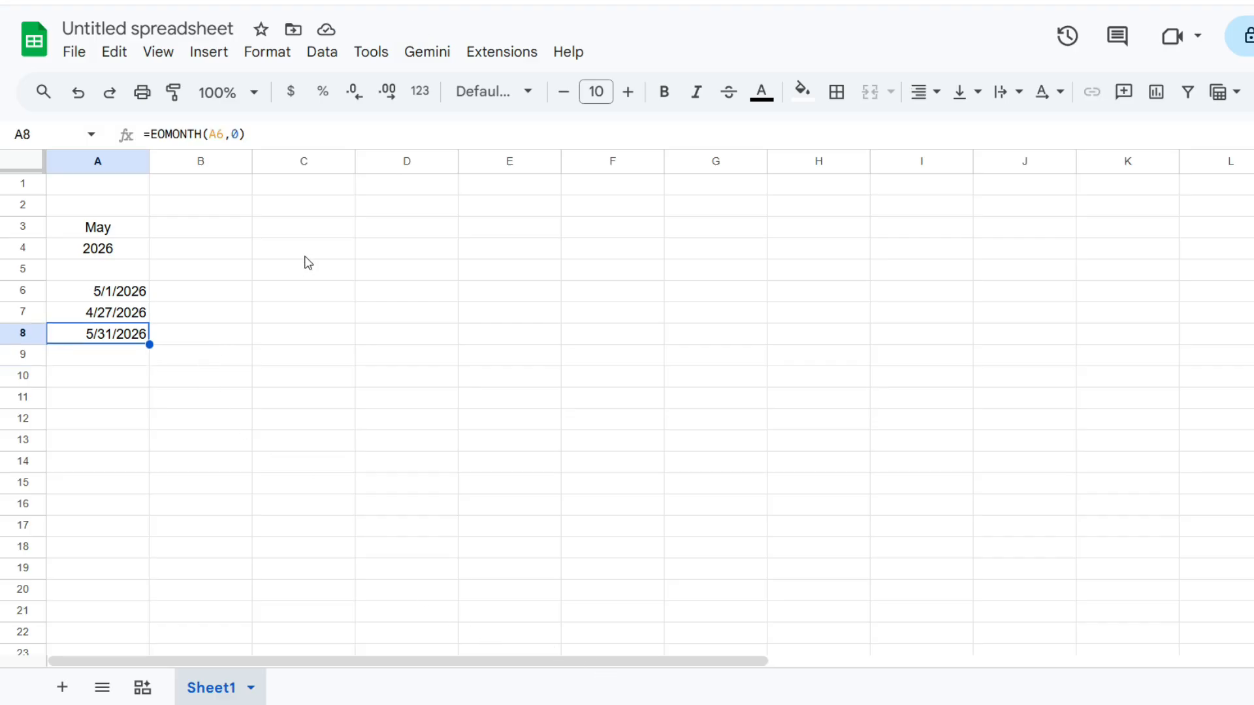
Step: Enter the weekday headings MON, TUE, WED, THU, FRI, SAT and SUN across C3 to I3
click(304, 239)
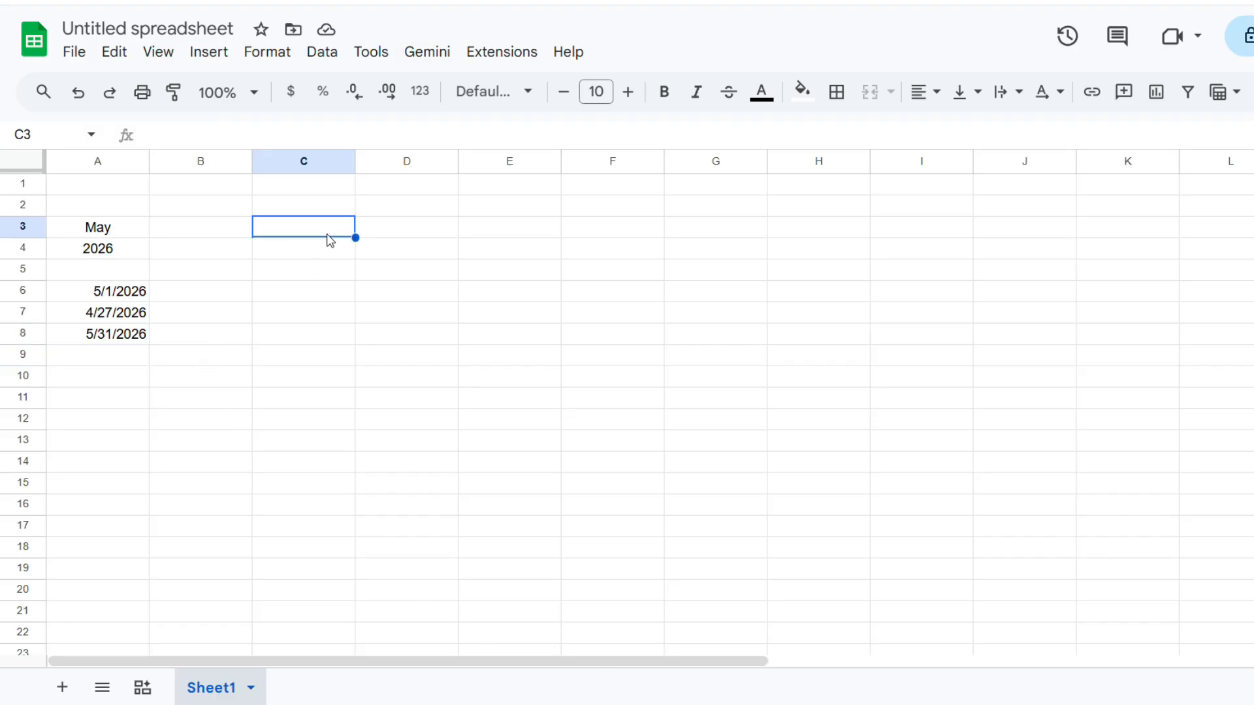
text(MON)
key(Tab)
text(TUE)
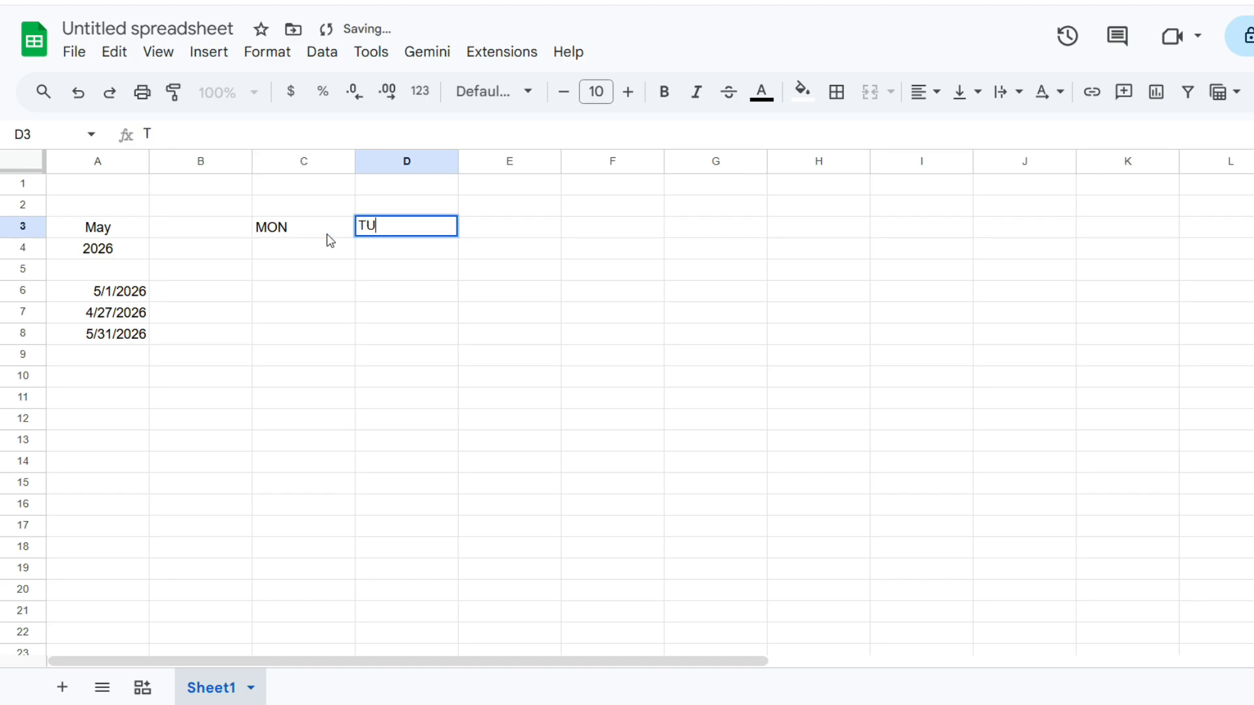
key(Tab)
text(WED)
key(Tab)
text(THU)
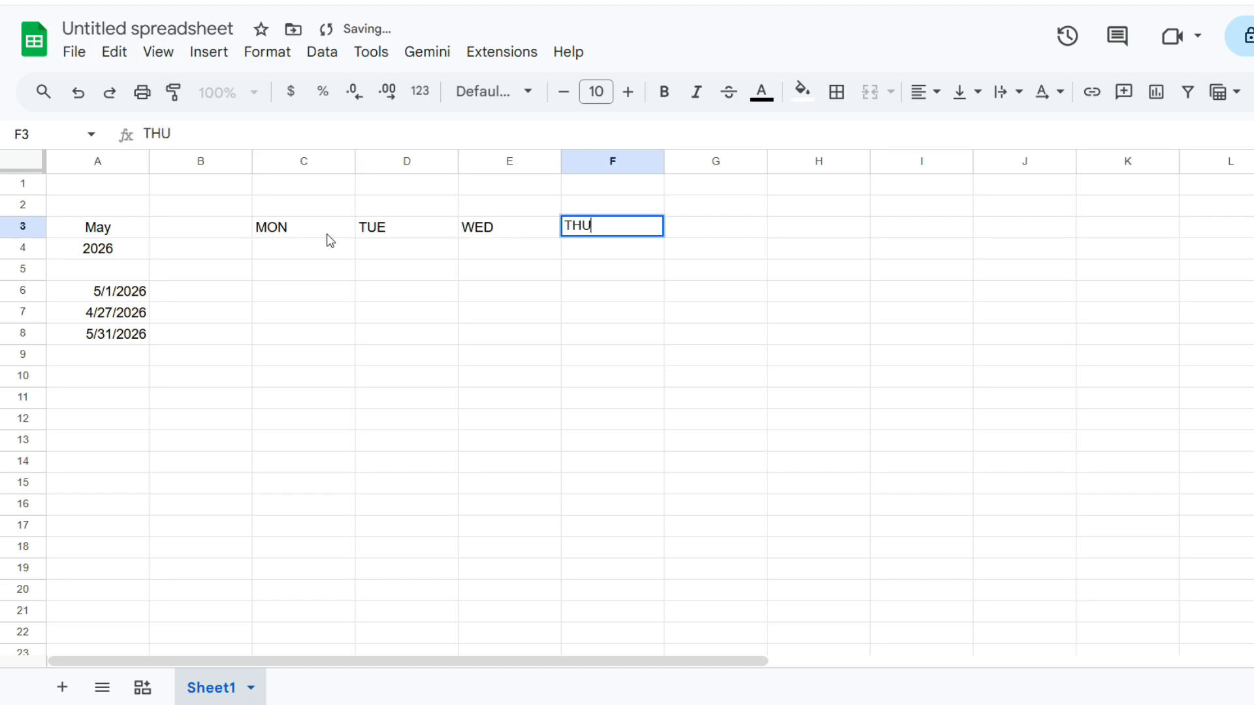
key(Tab)
text(FRI)
key(Tab)
text(SAT)
key(Tab)
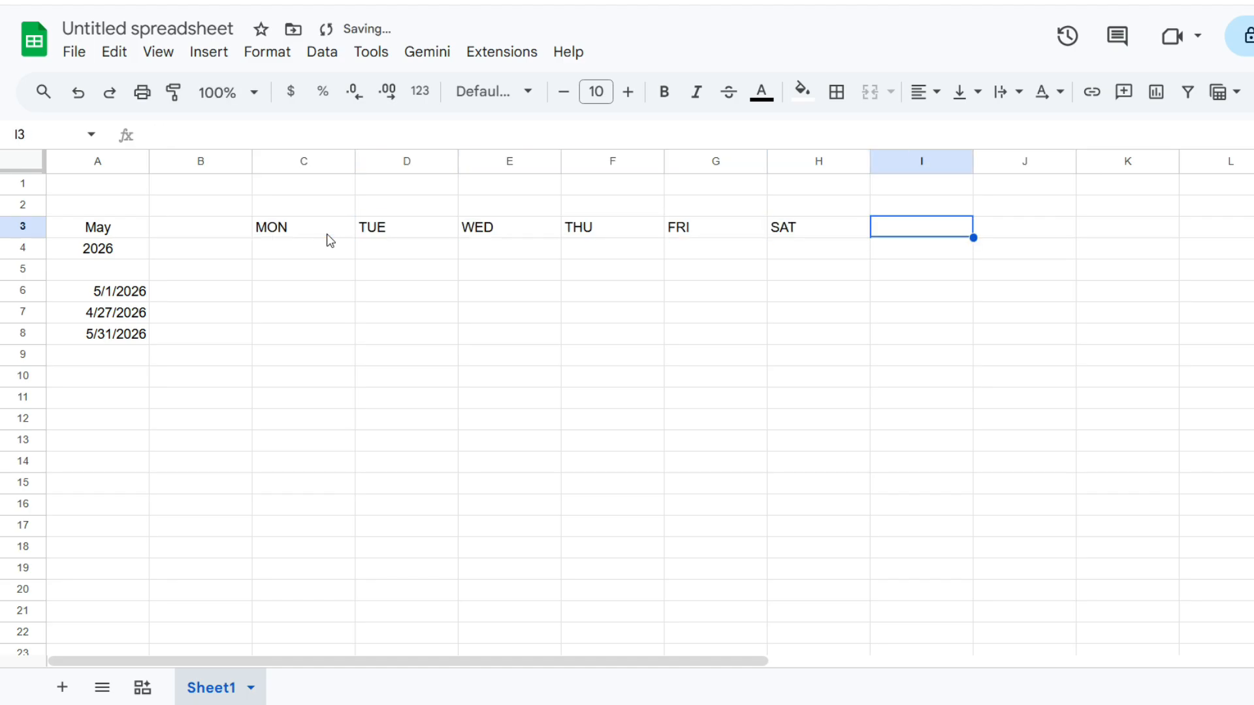
text(SUN)
key(Return)
Step: Link C2, above the MON heading, to the first day of the month with the formula =A6
key(Up)
key(Up)
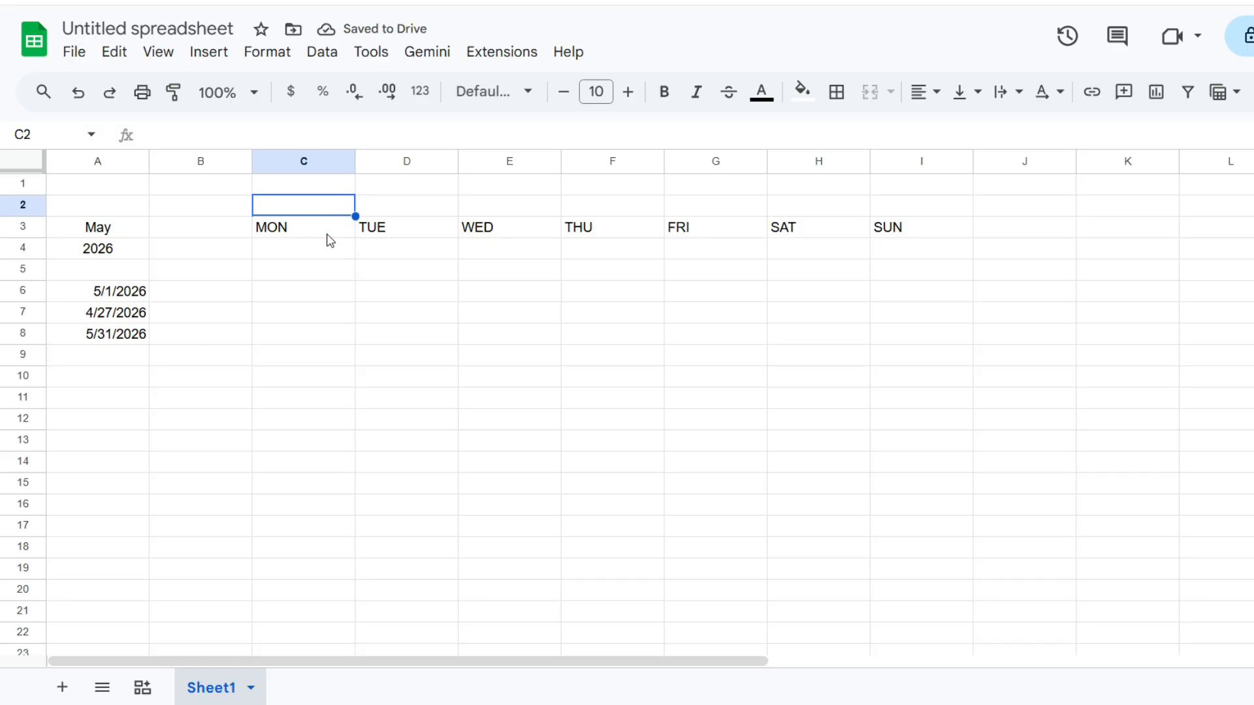
text(=)
click(138, 292)
key(Return)
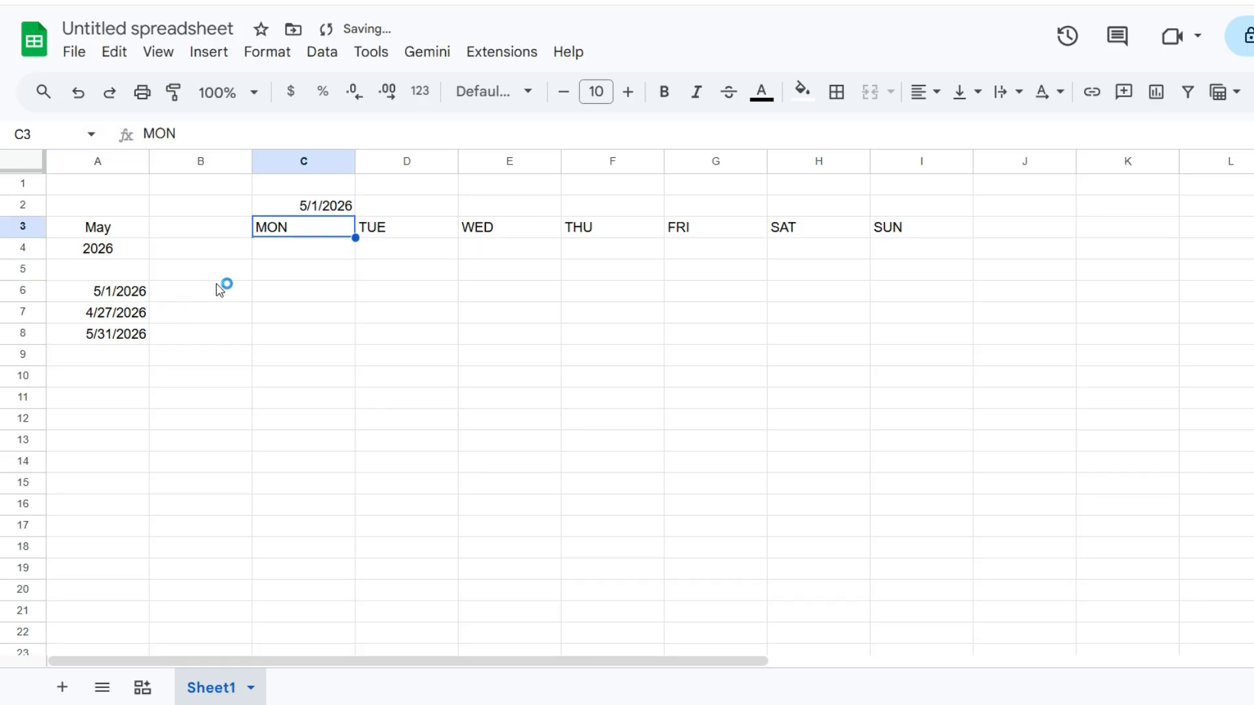
Step: Merge cells C2 to I2 into one title cell spanning the weekday headings
key(Up)
key(shift+Right)
key(shift+Right)
key(shift+Right)
key(shift+Right)
key(shift+Right)
key(shift+Right)
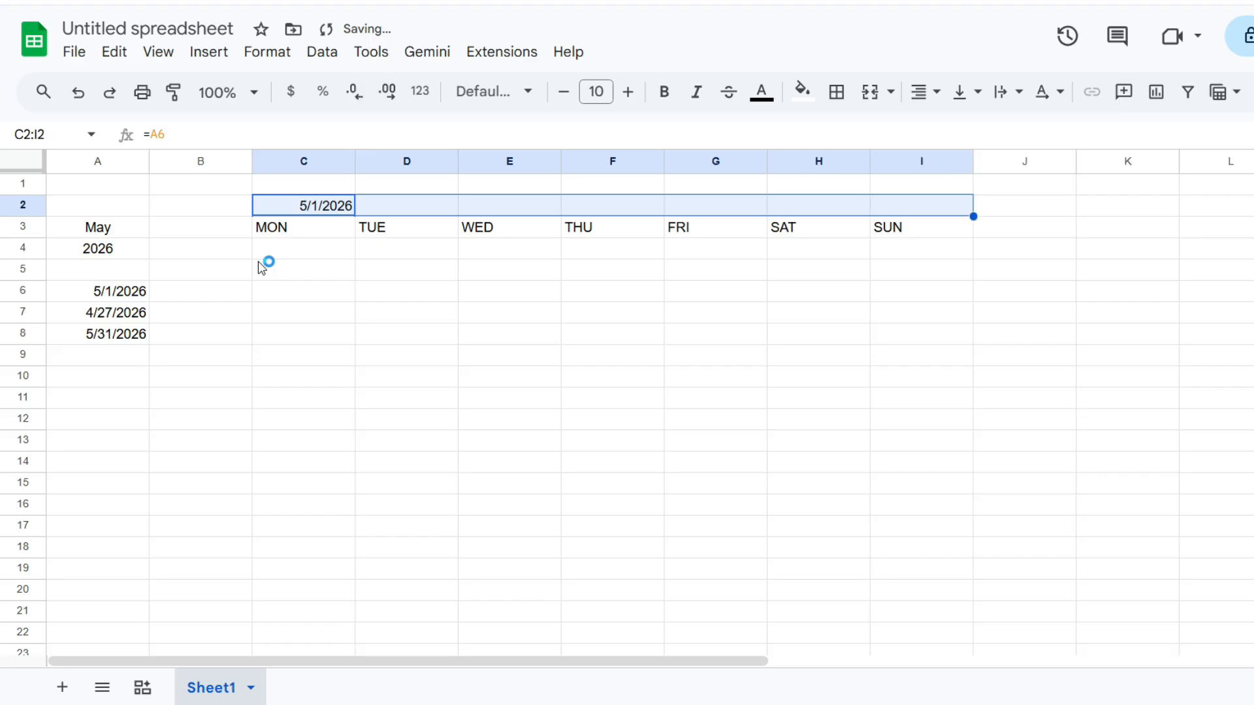
click(870, 92)
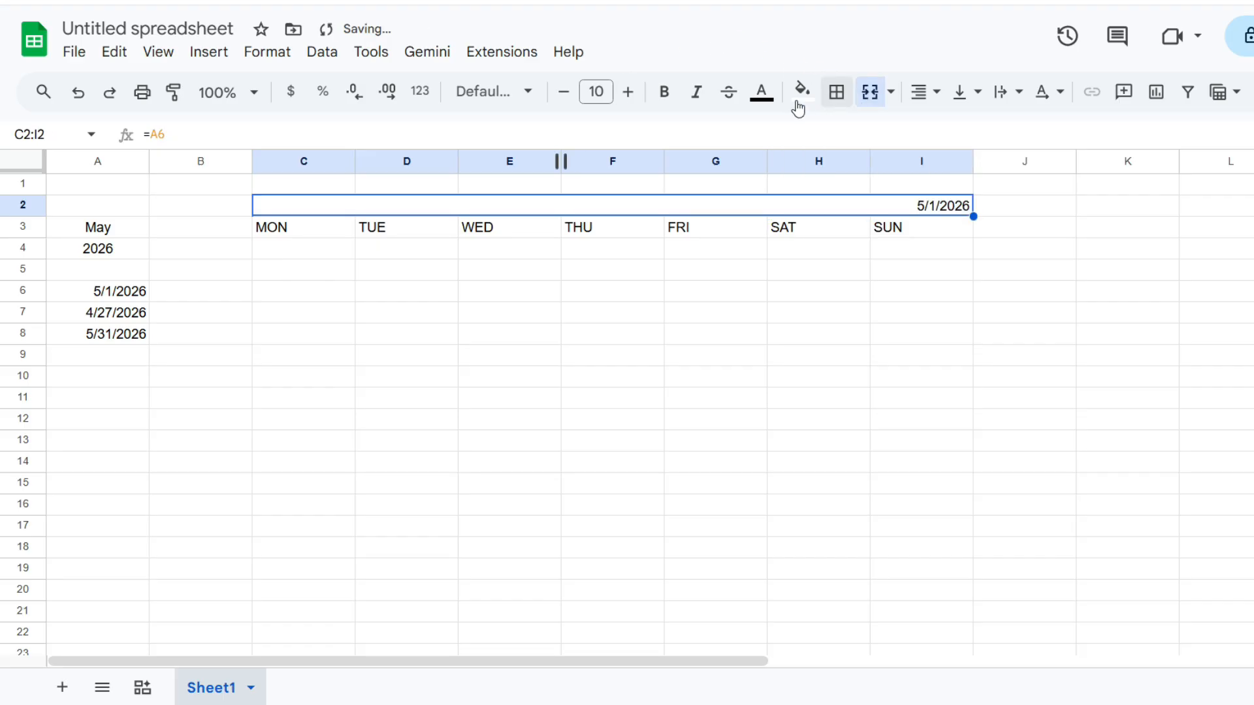
Step: Increase the merged title's font size to 17 and center it horizontally
click(628, 92)
click(628, 92)
click(628, 92)
click(628, 92)
click(629, 92)
click(628, 92)
click(628, 93)
click(925, 95)
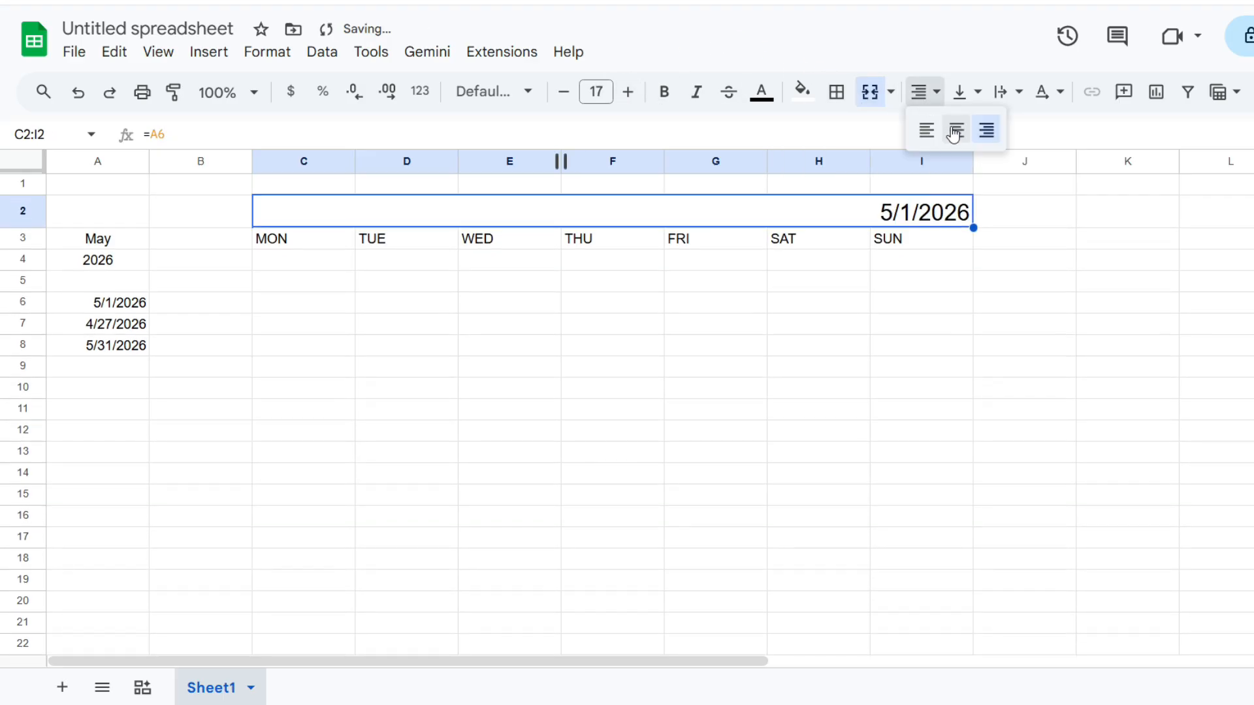
click(951, 130)
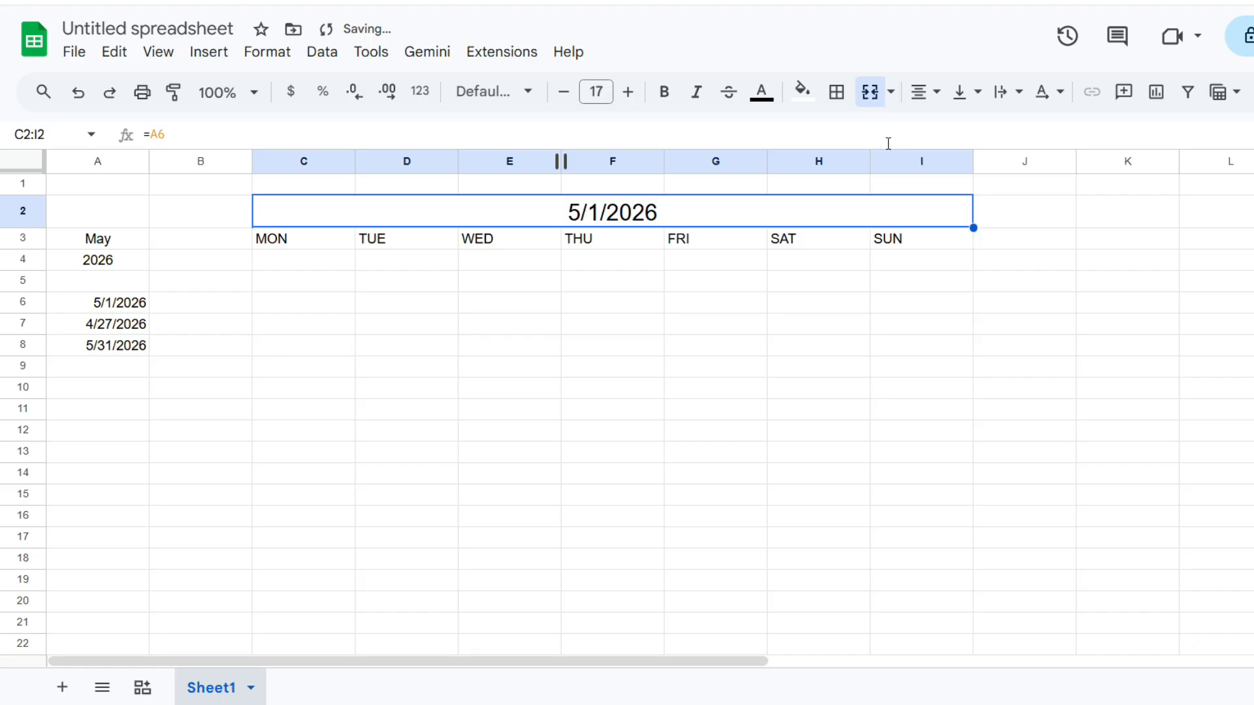
Step: Apply a custom date format to the merged title that shows the full month name and year, as in August 1930
click(421, 92)
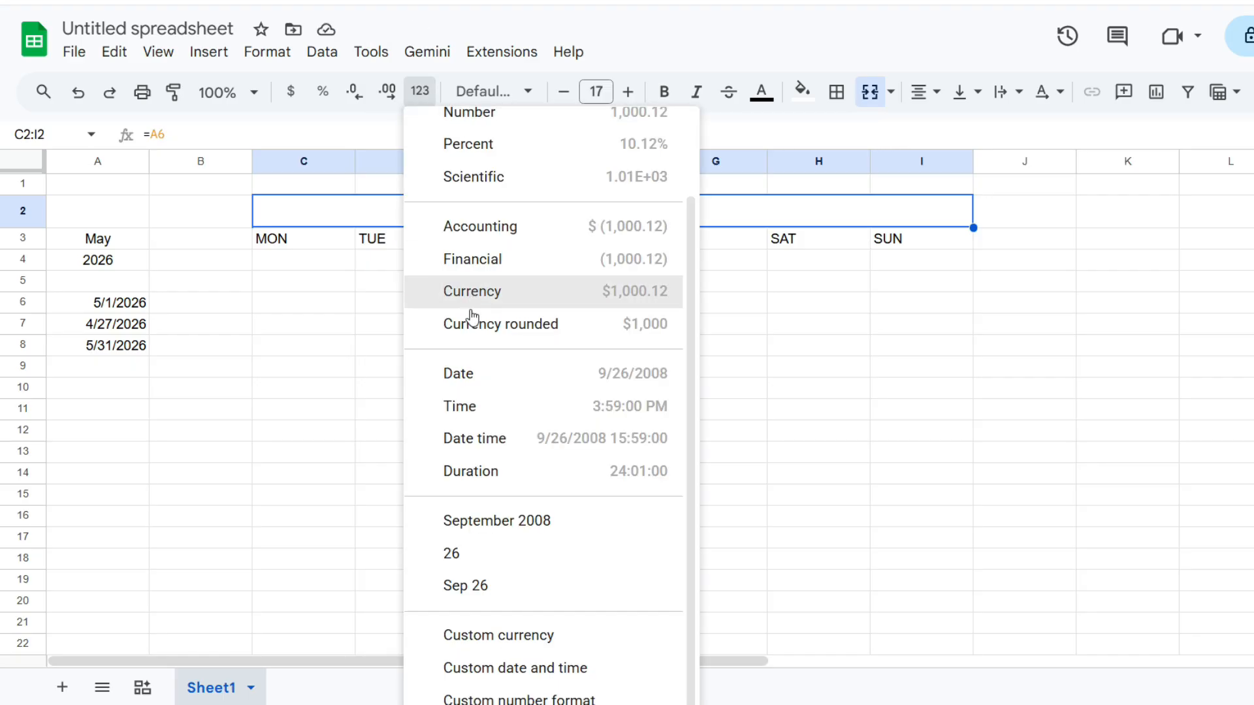
click(495, 669)
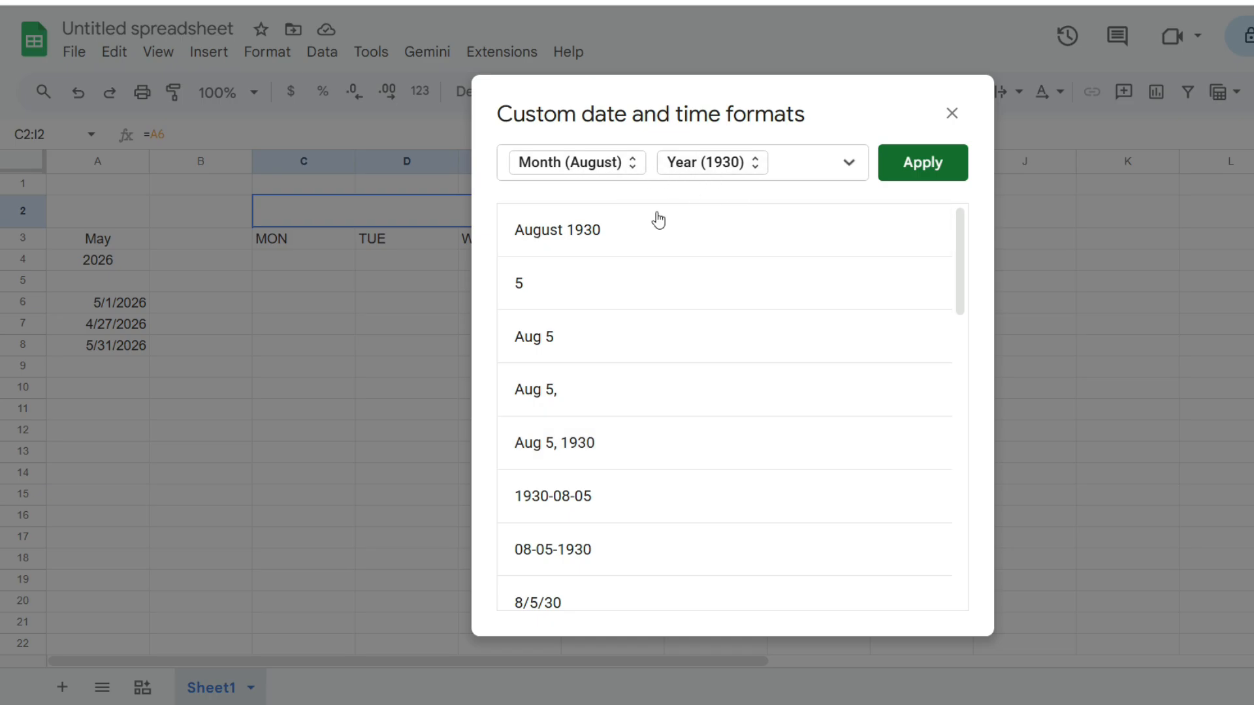
scroll(656, 361, down, 1)
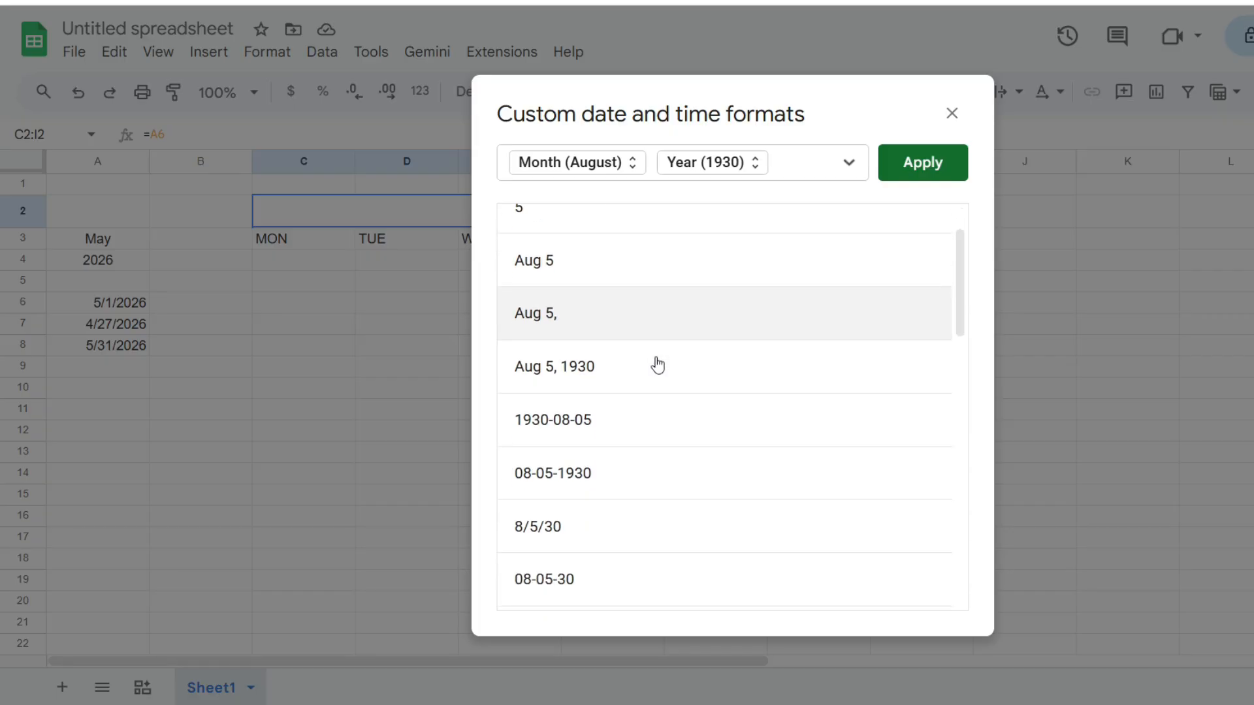
scroll(658, 366, down, 2)
scroll(650, 384, down, 3)
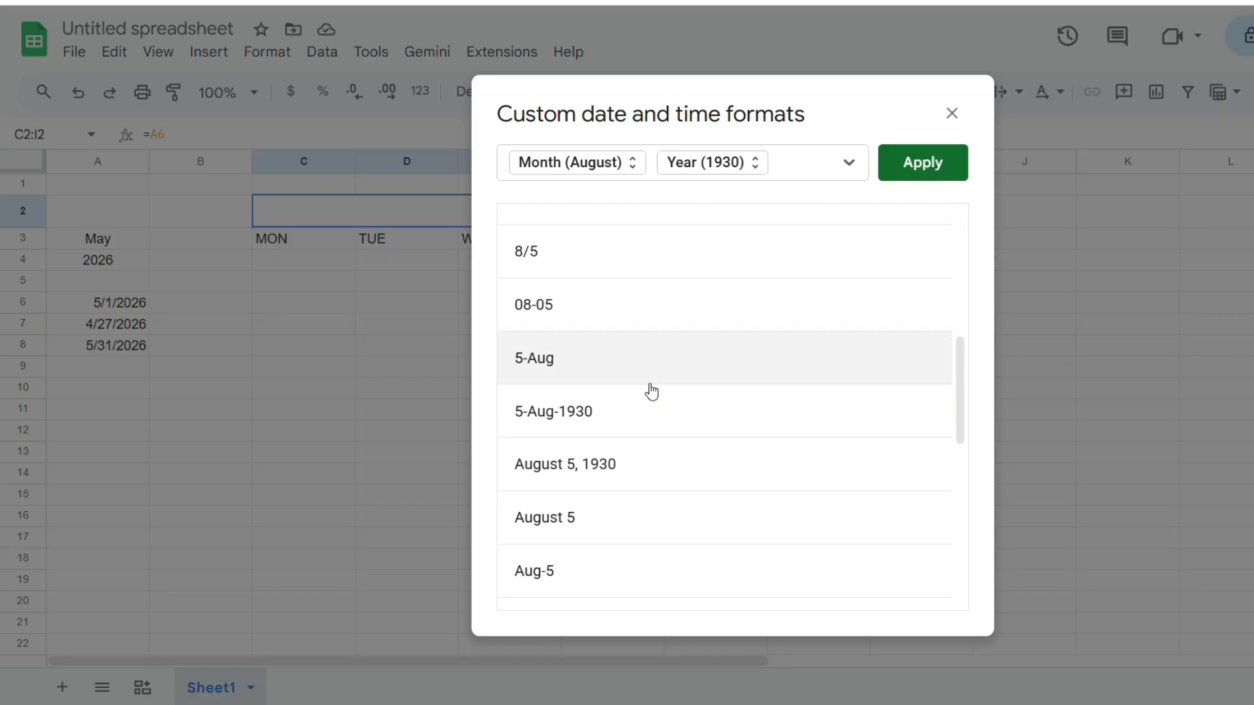
scroll(651, 390, up, 5)
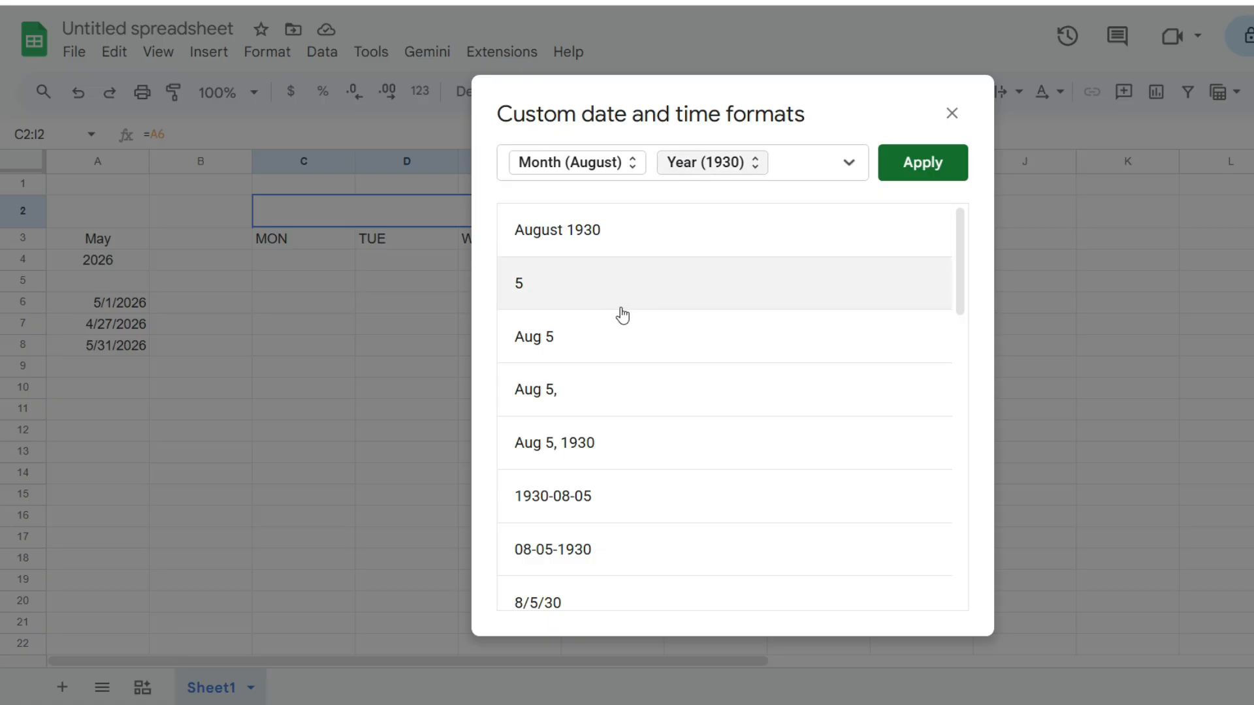
click(621, 336)
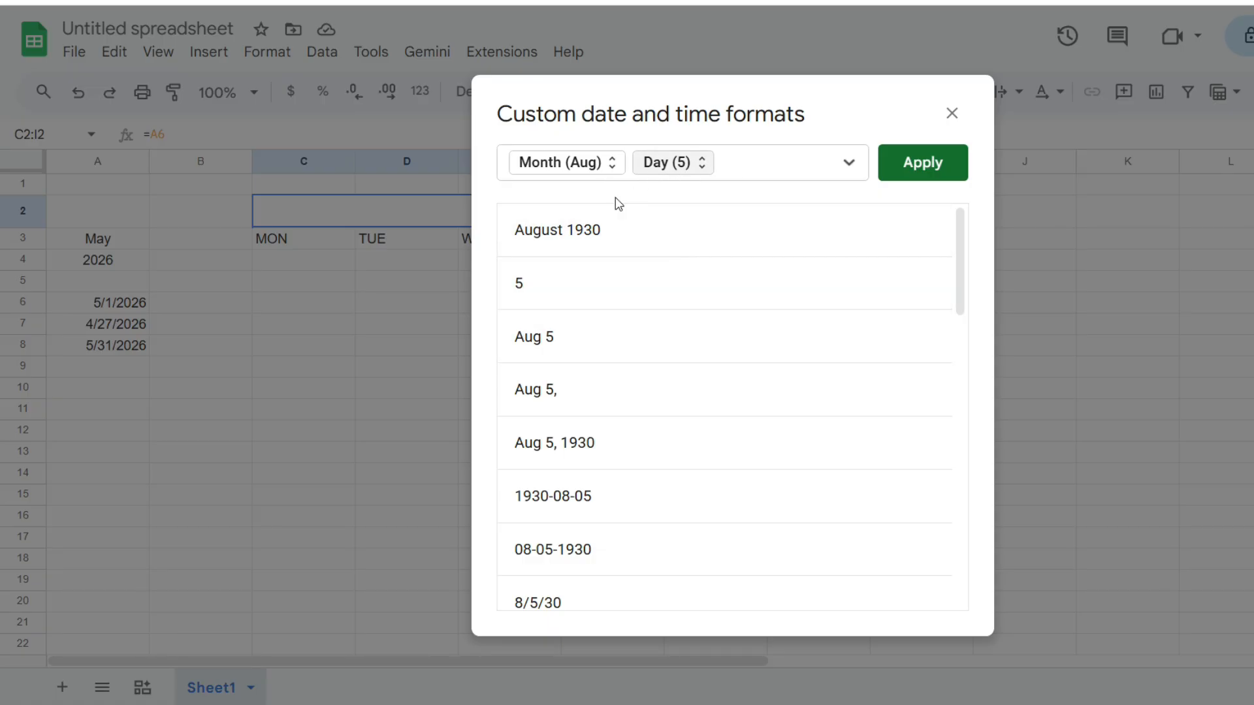
click(625, 239)
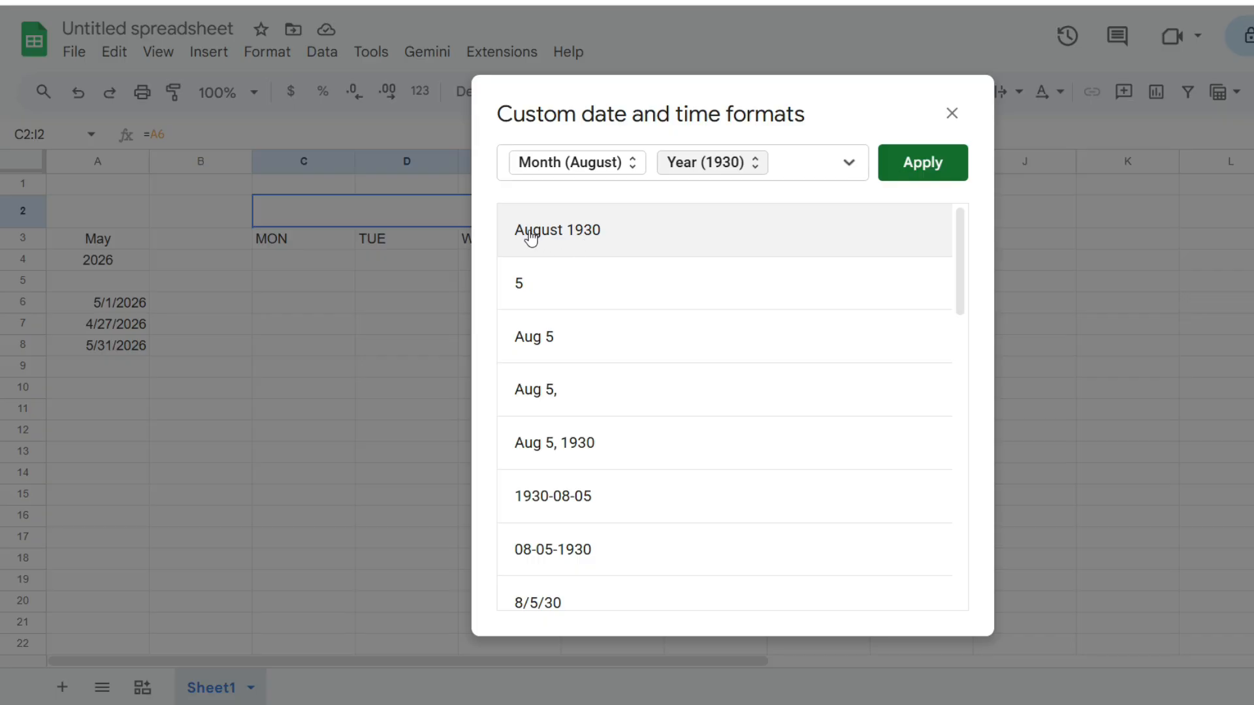
click(920, 160)
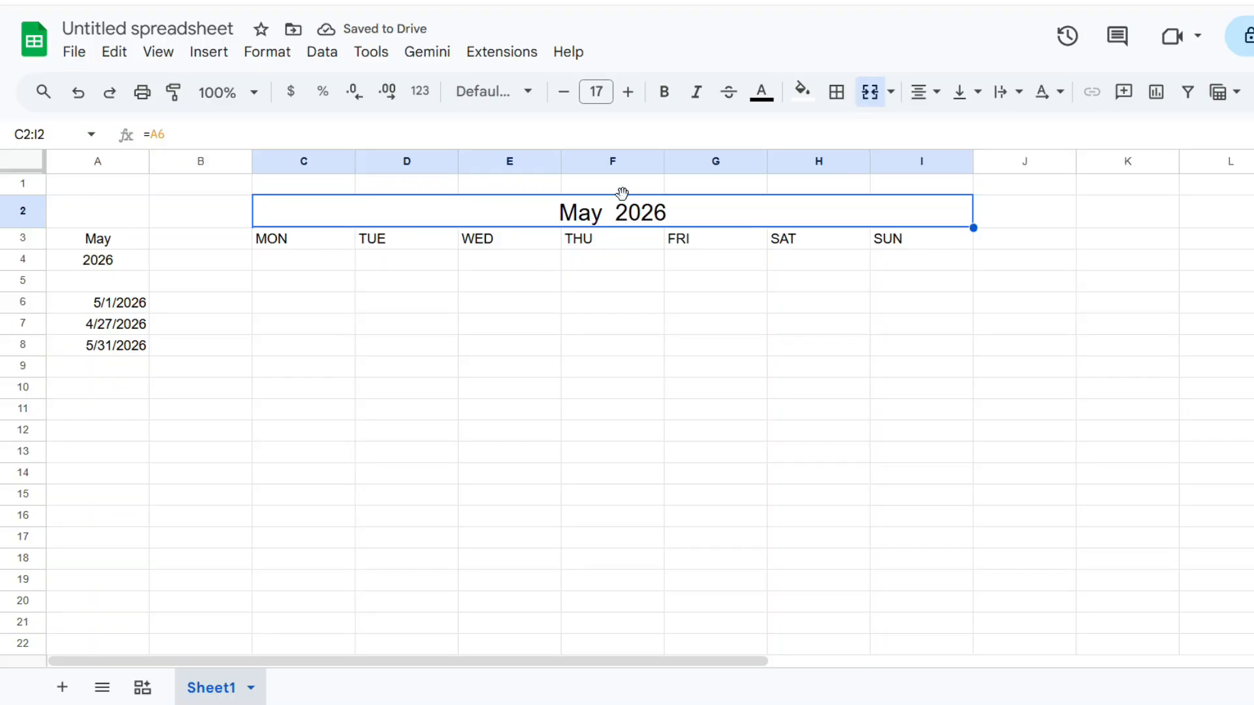
Step: Give the title and weekday heading rows, C2:I3, a dark blue fill and white text
drag(730, 226, 733, 240)
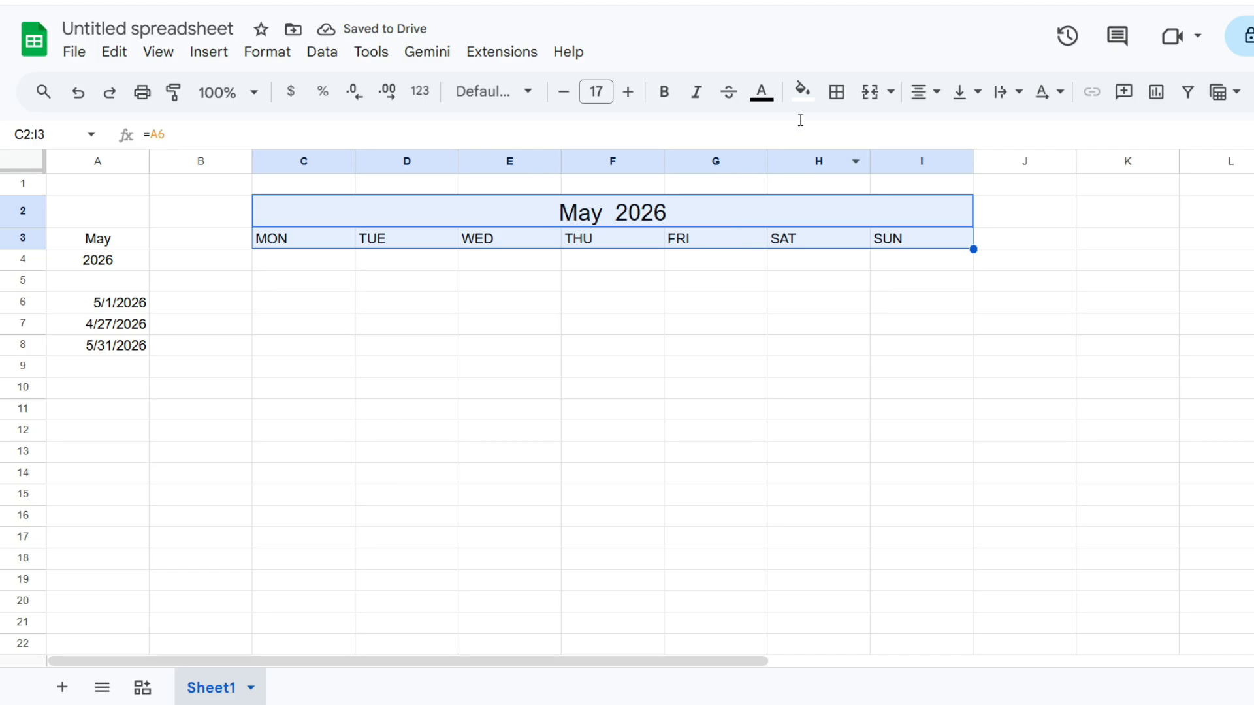
click(802, 91)
click(964, 317)
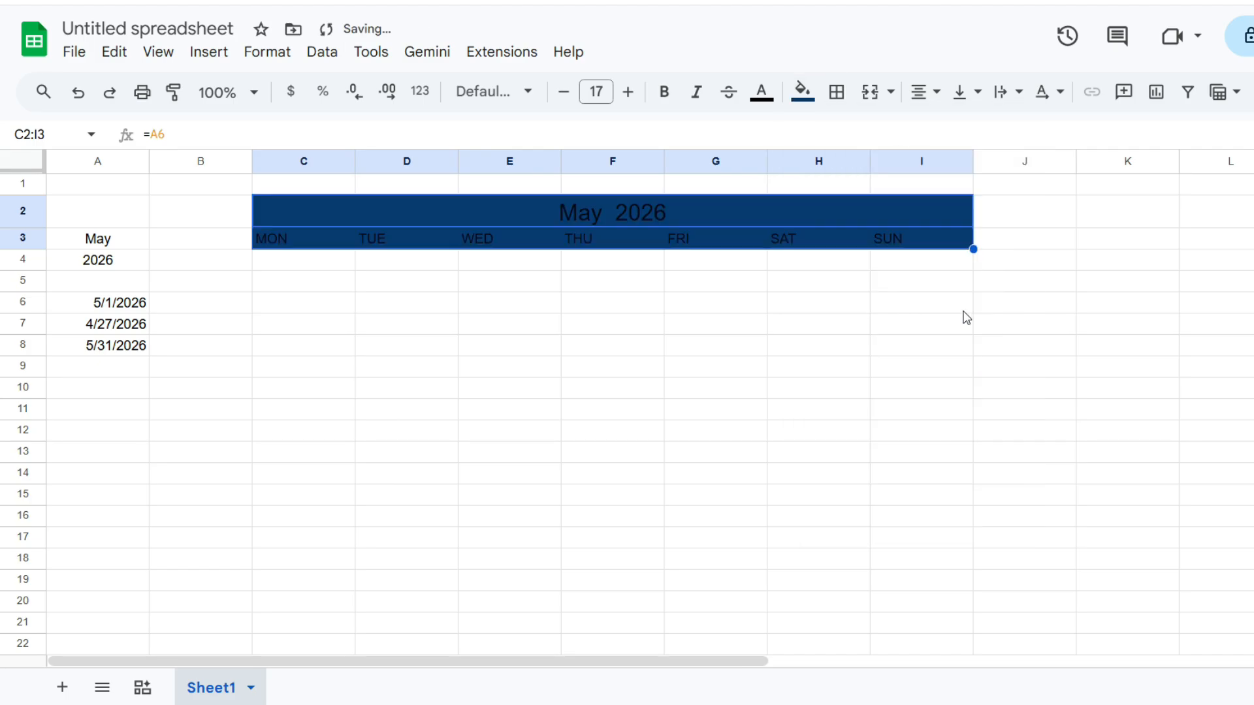
click(761, 92)
click(953, 163)
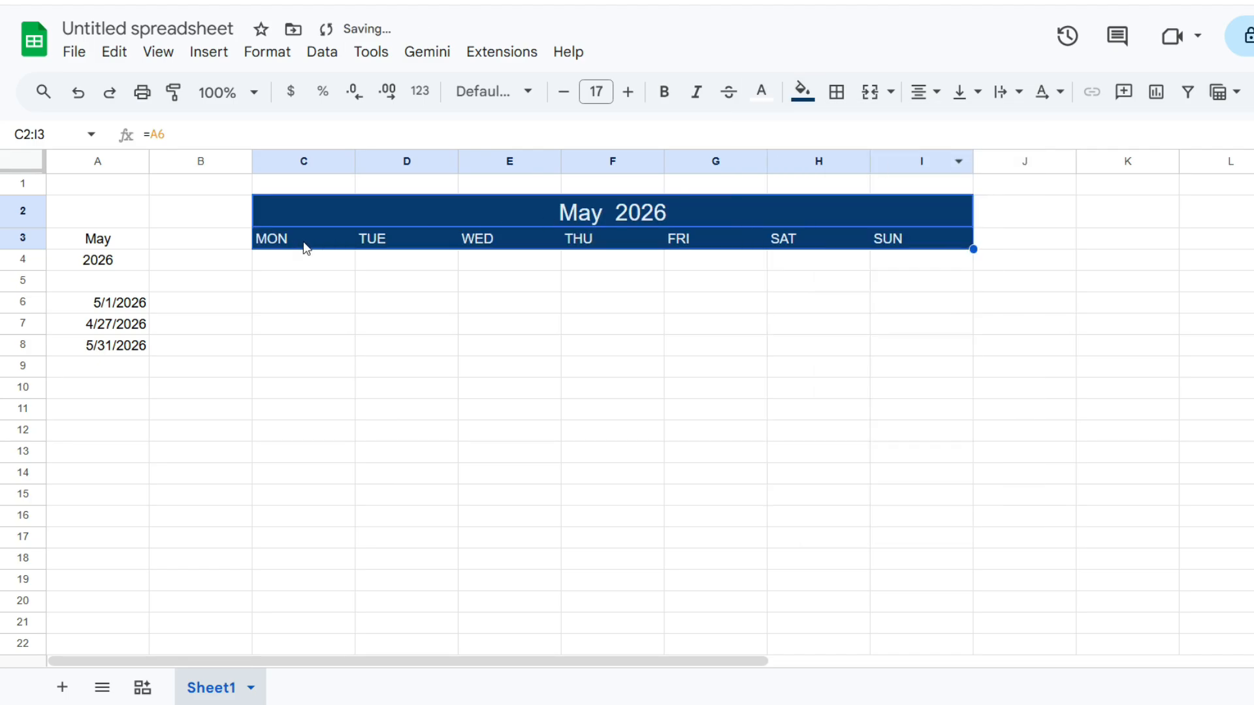
Step: Center the weekday headings in C3:I3 horizontally
drag(302, 246, 931, 243)
click(919, 91)
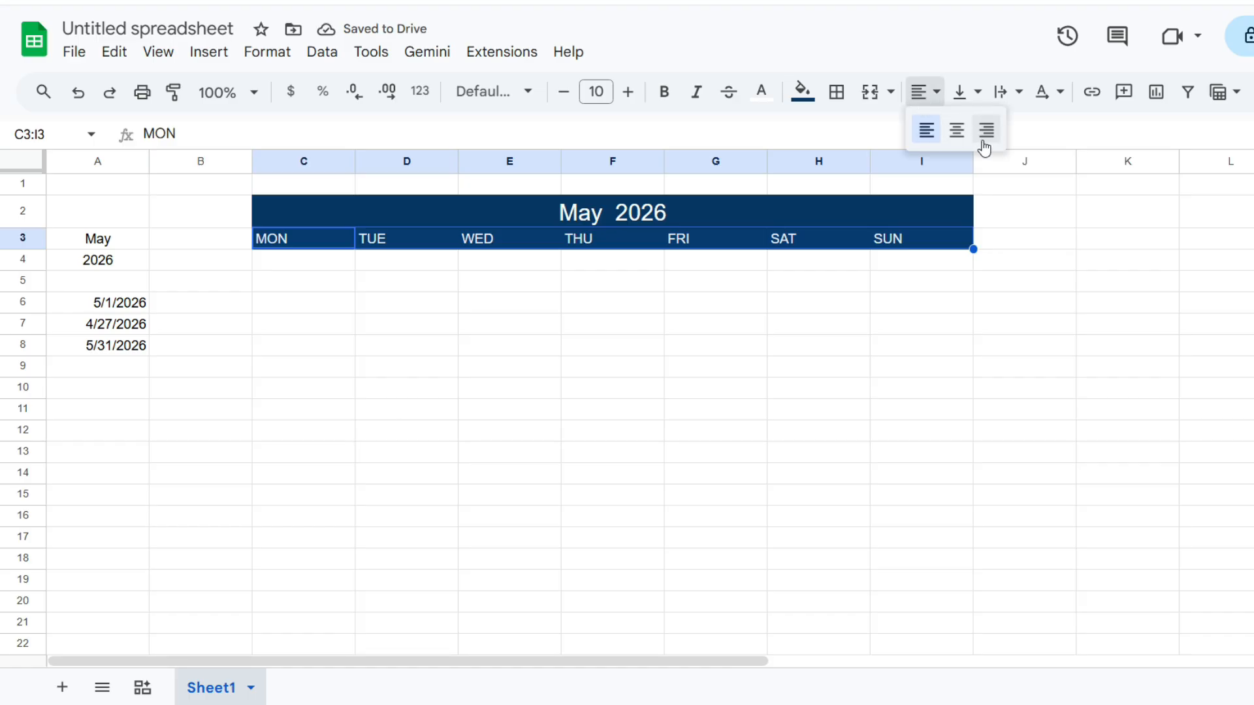
click(954, 129)
Step: Enter =SEQUENCE(1,7,A7,1) in C4 to generate the seven days of the calendar's first week from the date in A7
click(292, 263)
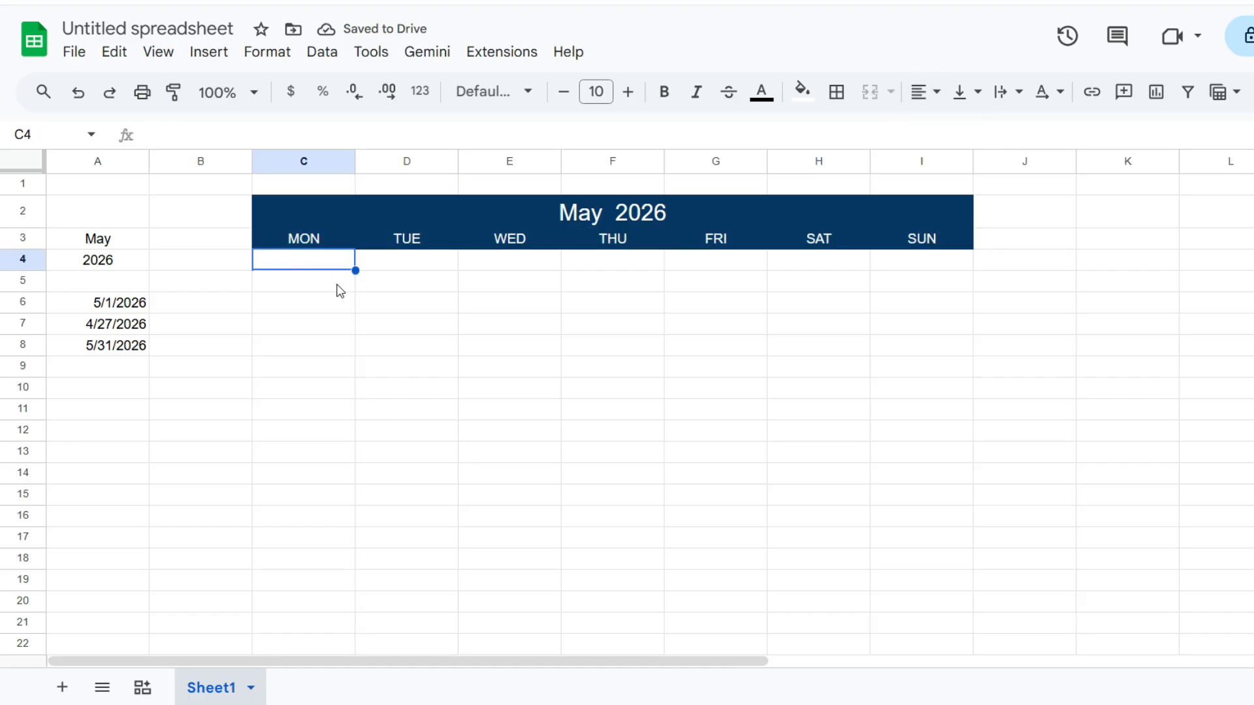
text(=)
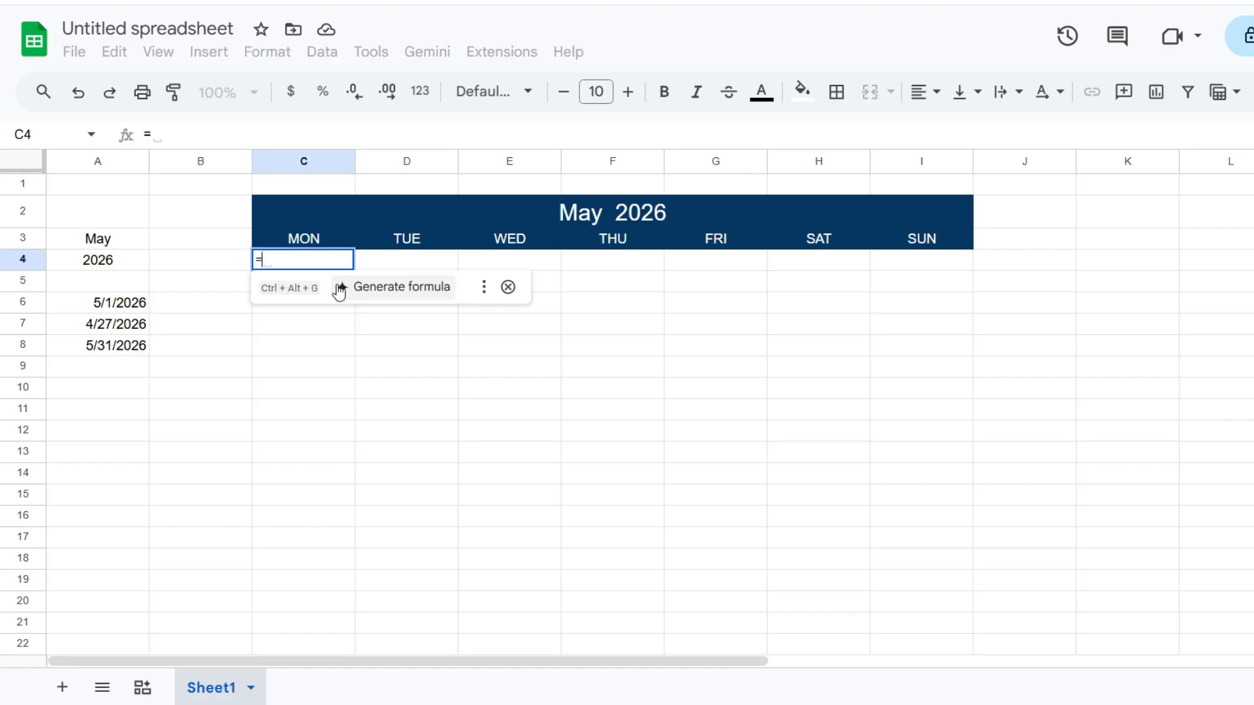
text(sequen)
key(Tab)
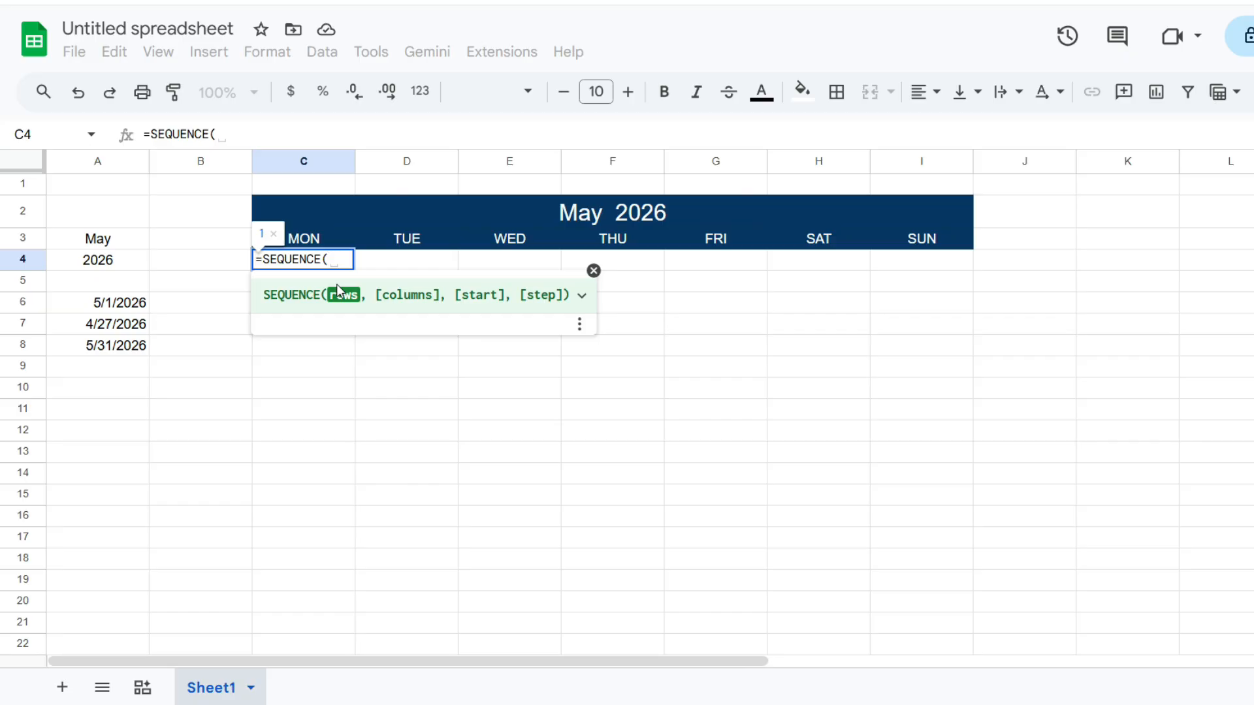
text(1)
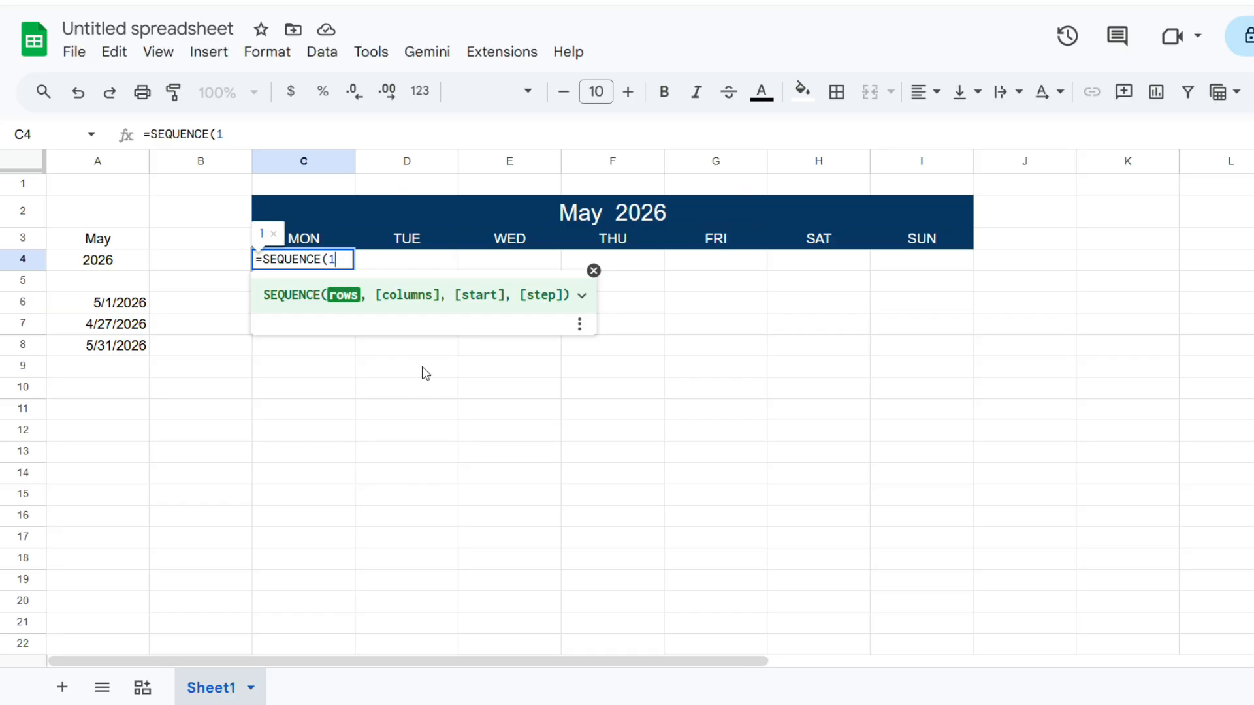
text(,7)
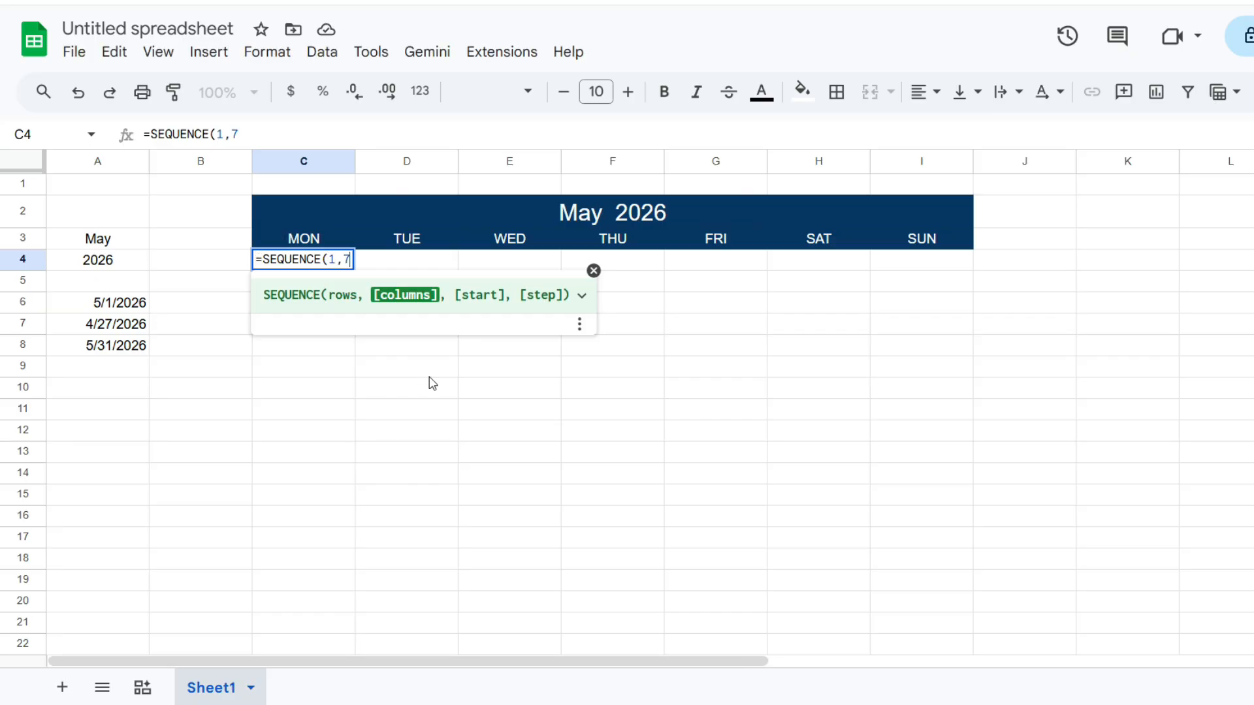
text(,)
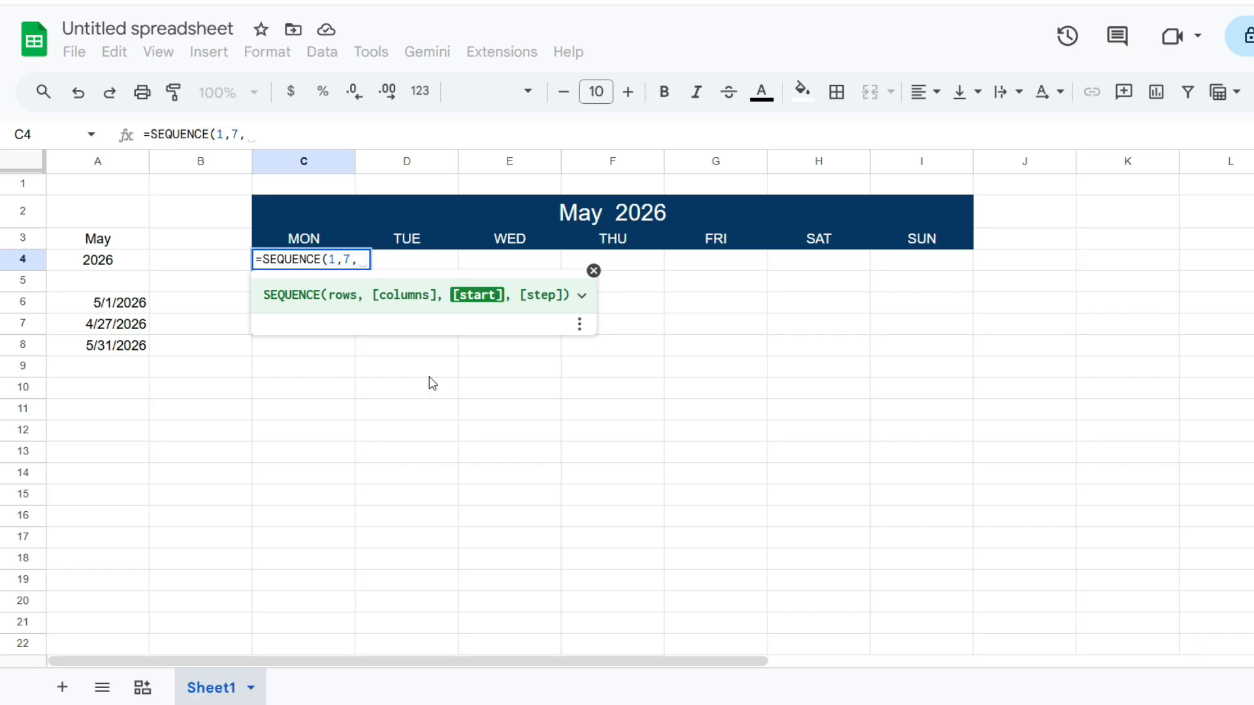
click(106, 326)
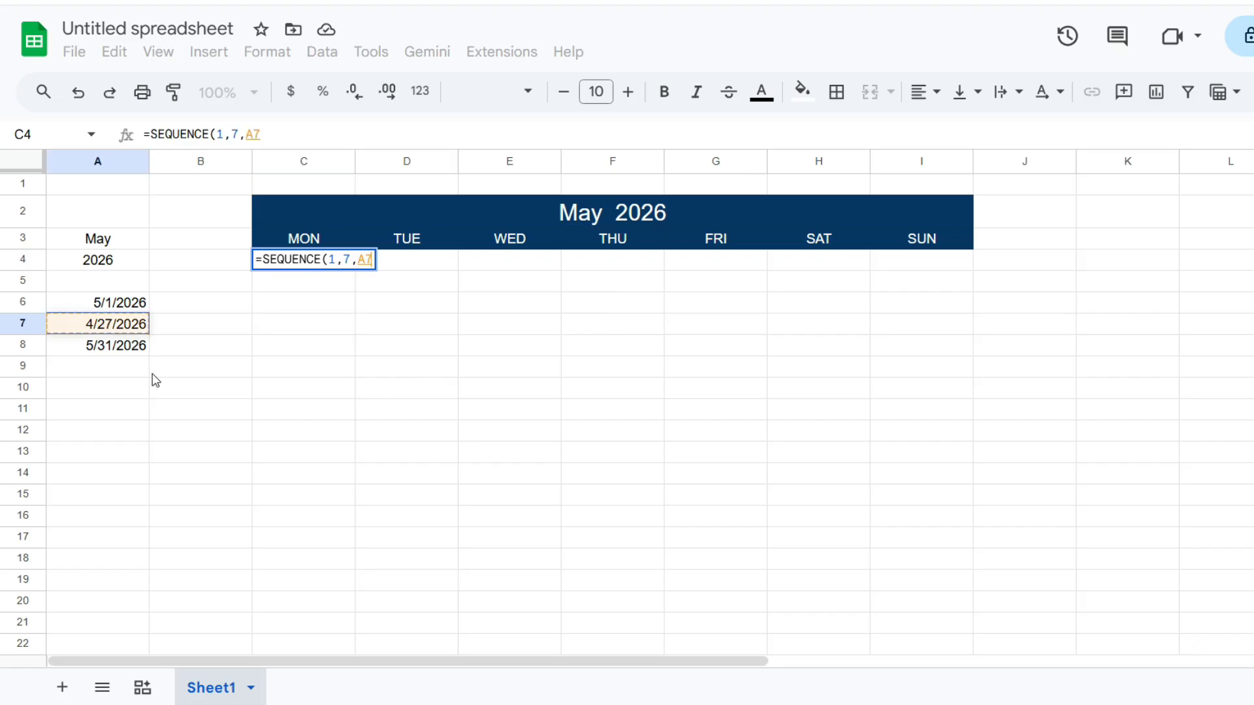
text(,)
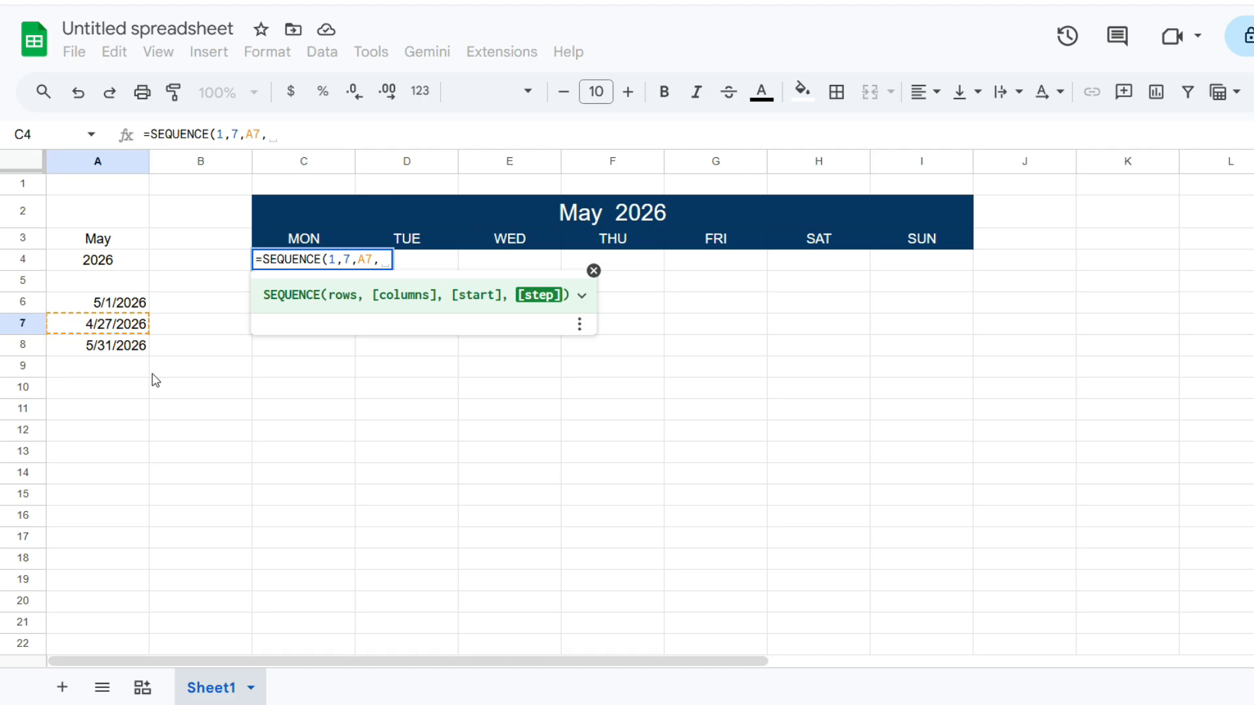
text(1))
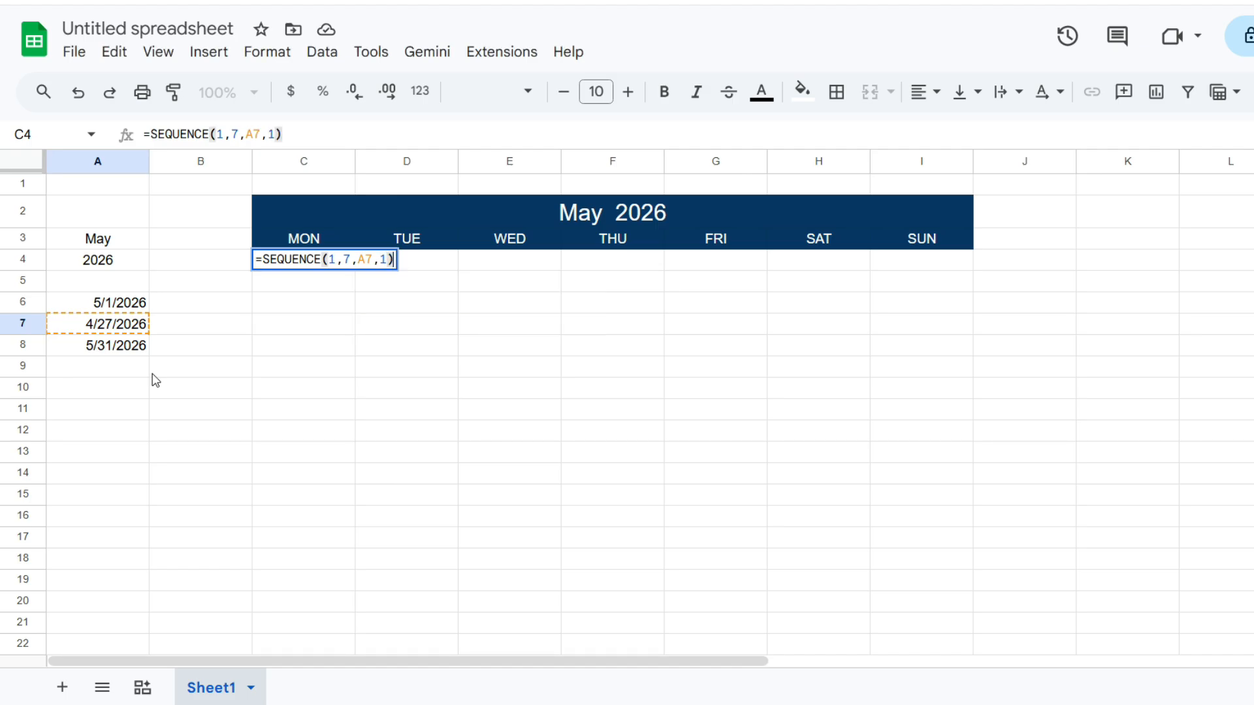
key(Return)
key(Up)
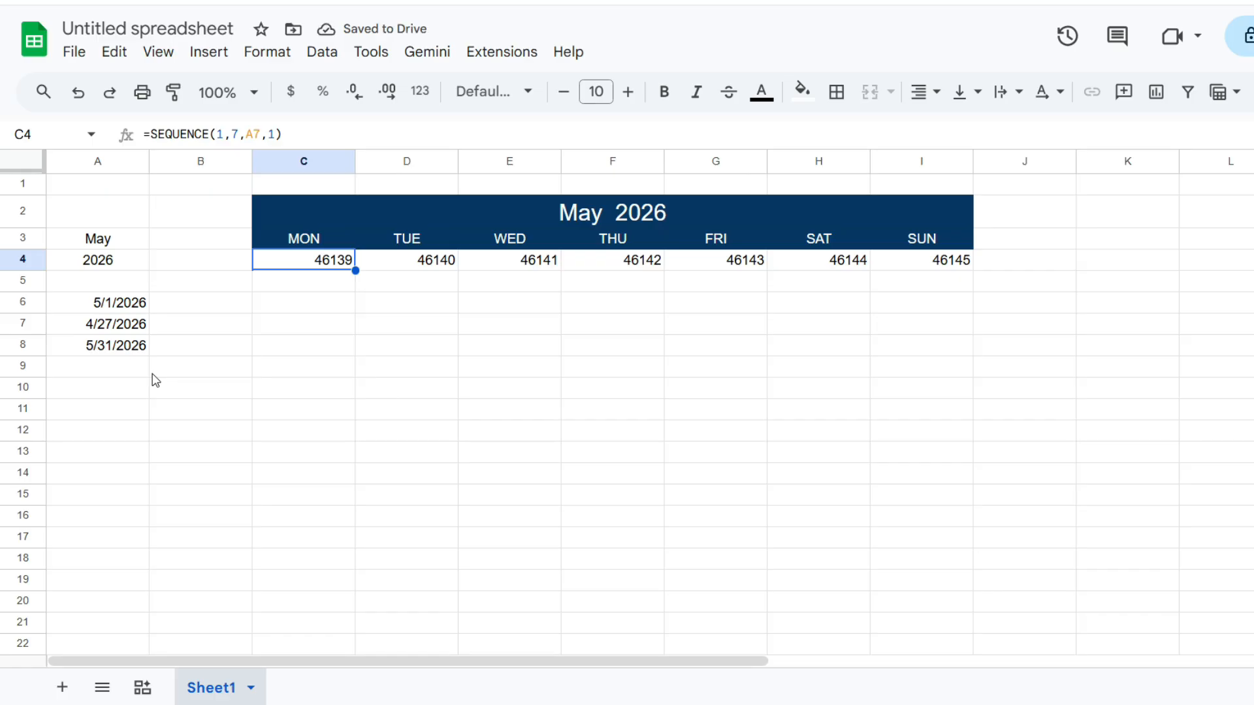
Step: Format the first week's row, C4:I4, with the standard Date number format
shift+click(937, 264)
click(421, 94)
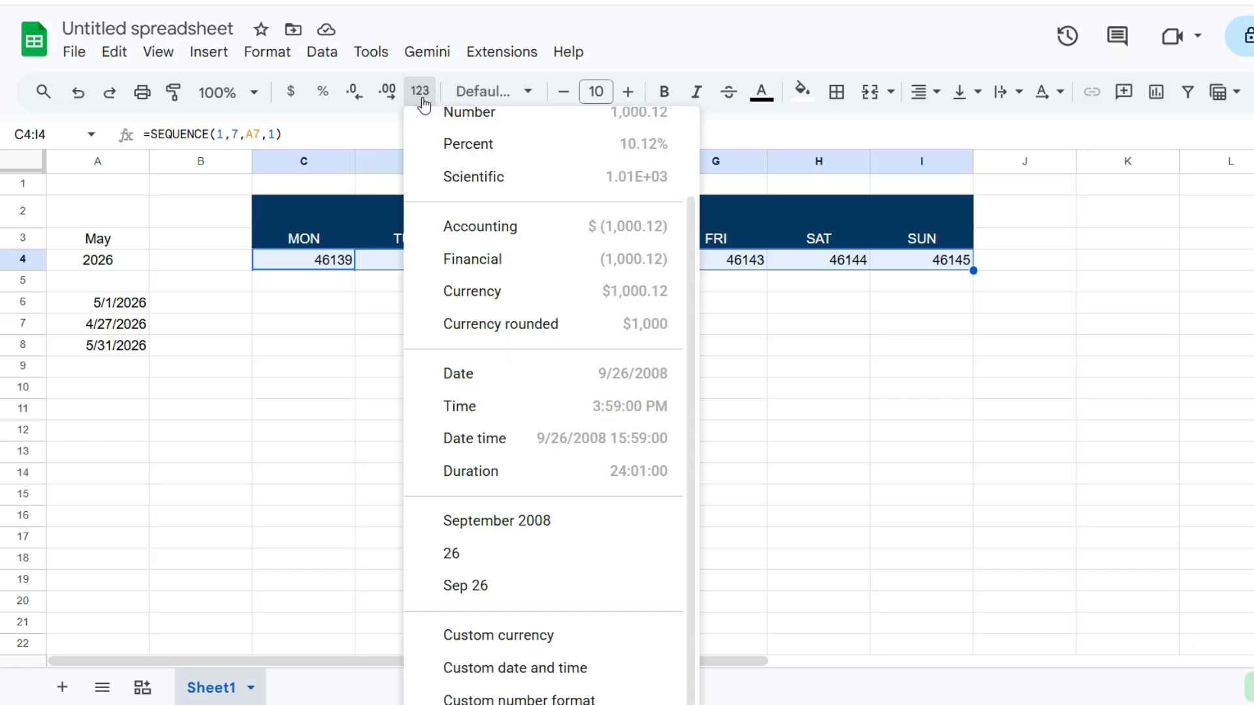
click(534, 374)
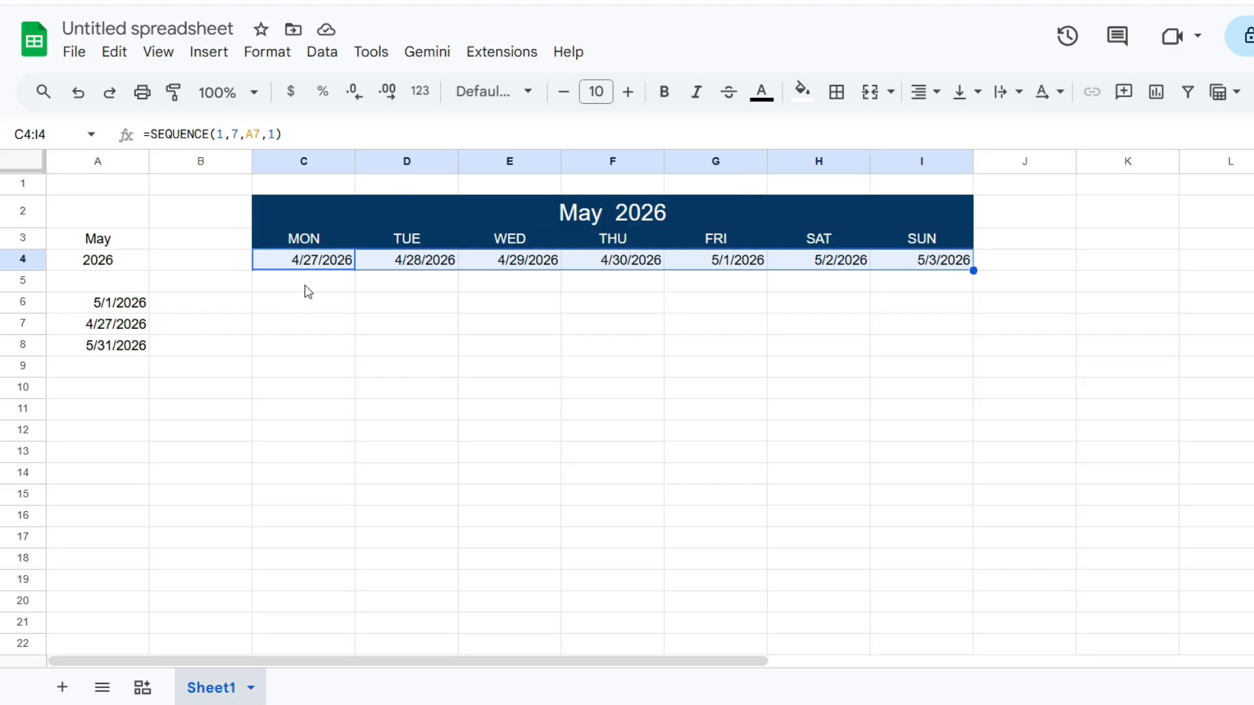
Step: Enter =SEQUENCE(1,7,I4+1,1) in C8 to generate the second week, starting the day after the first week's Sunday
click(305, 290)
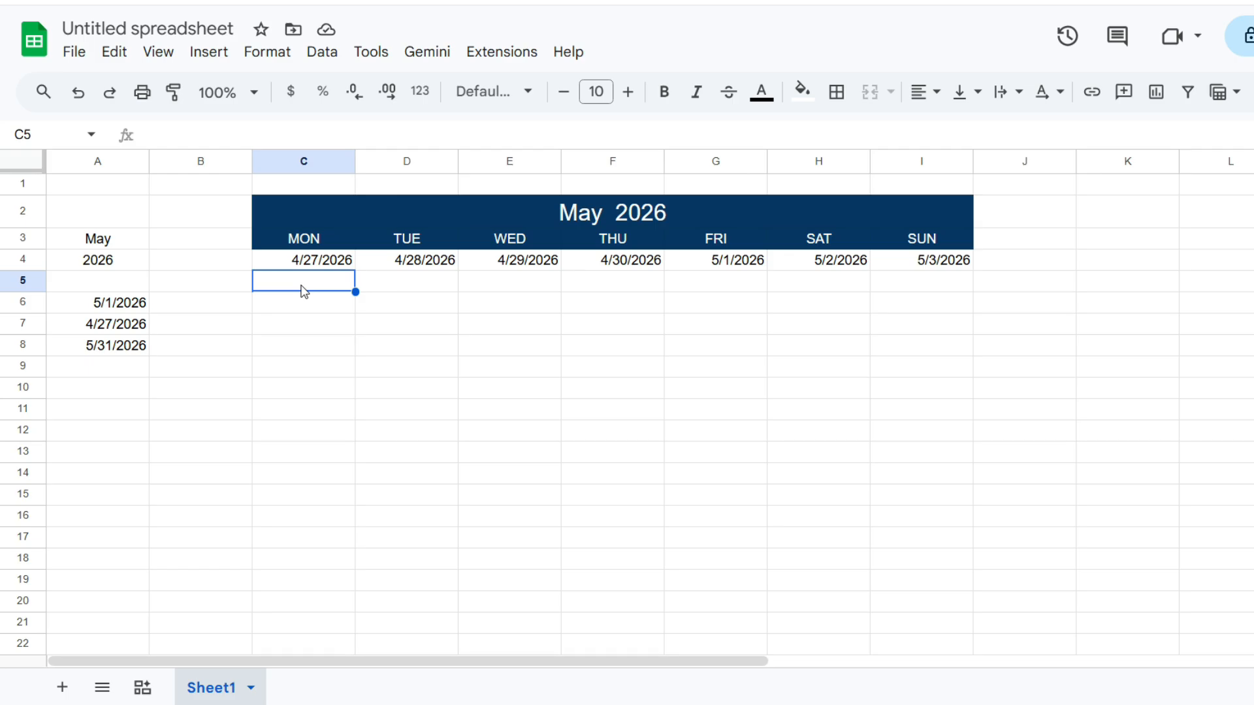
key(Down)
key(Down)
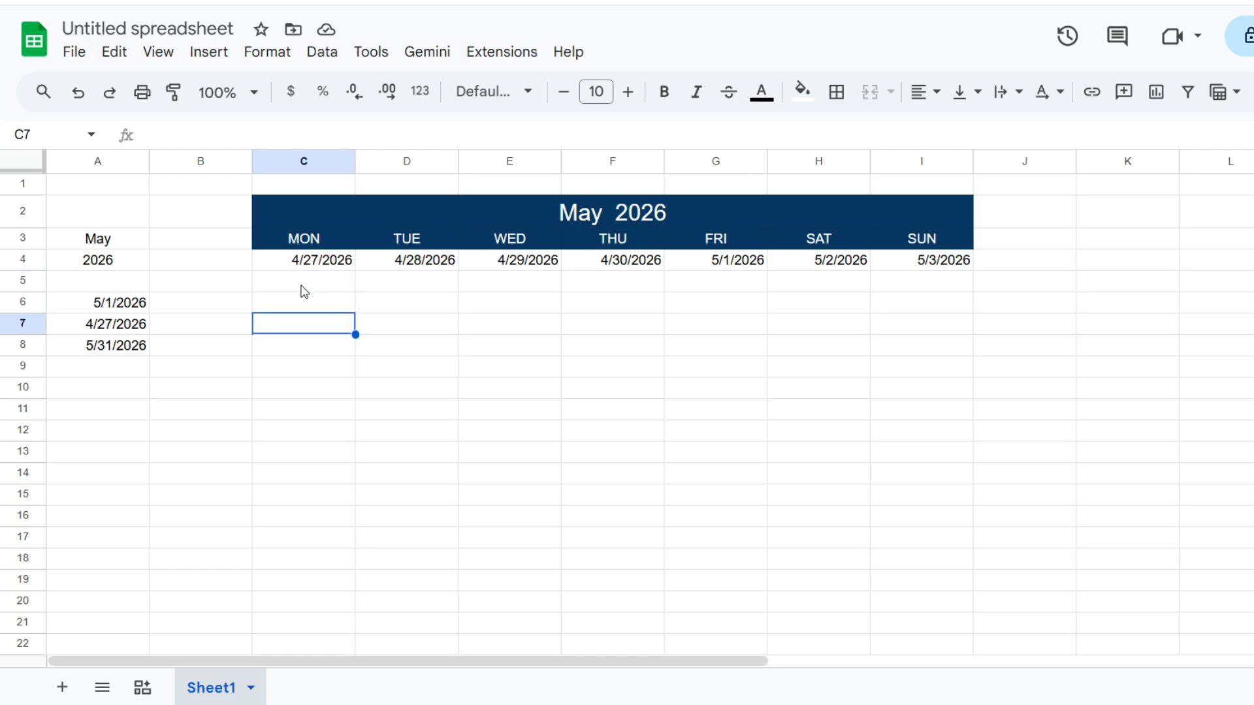
key(Down)
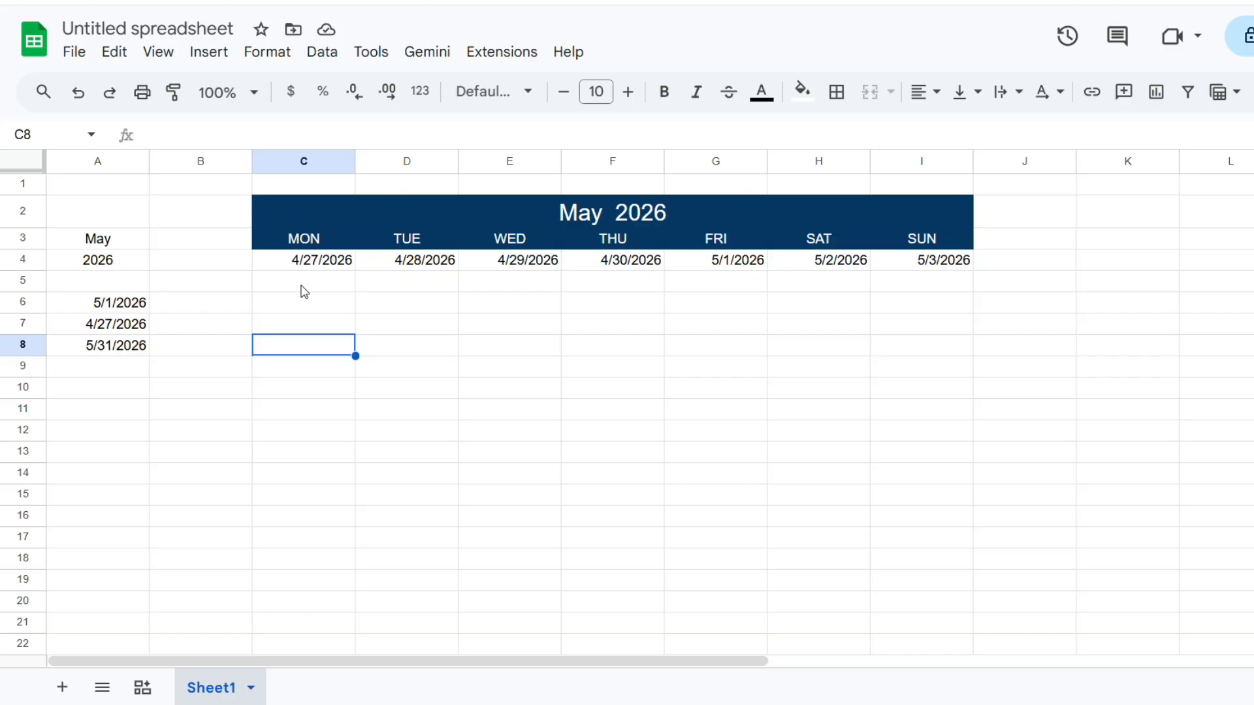
text(=SEQUENCE()
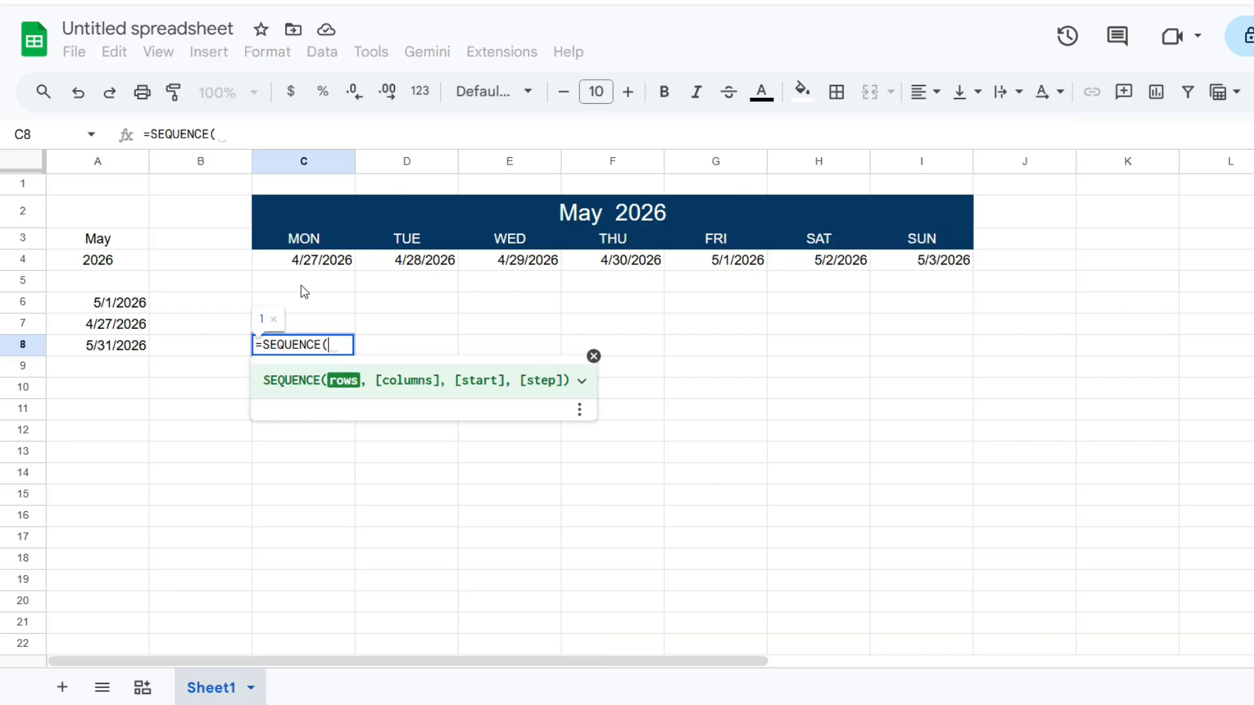
text(1,7,)
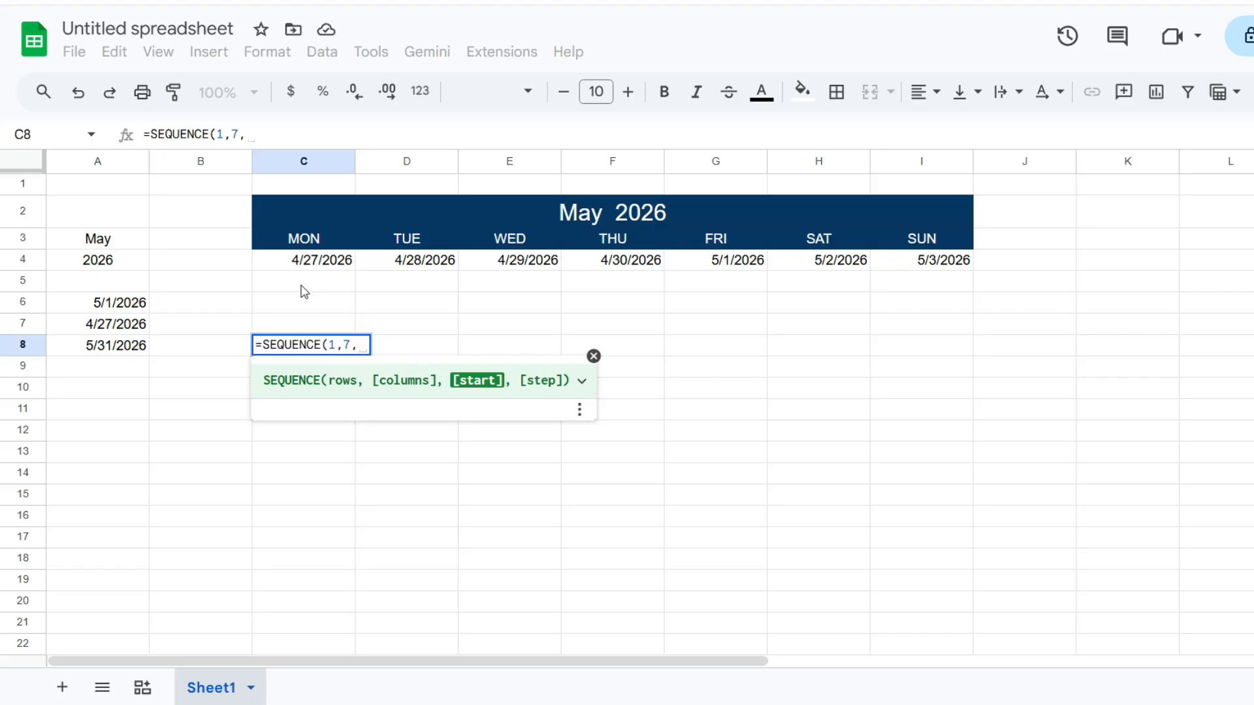
click(958, 264)
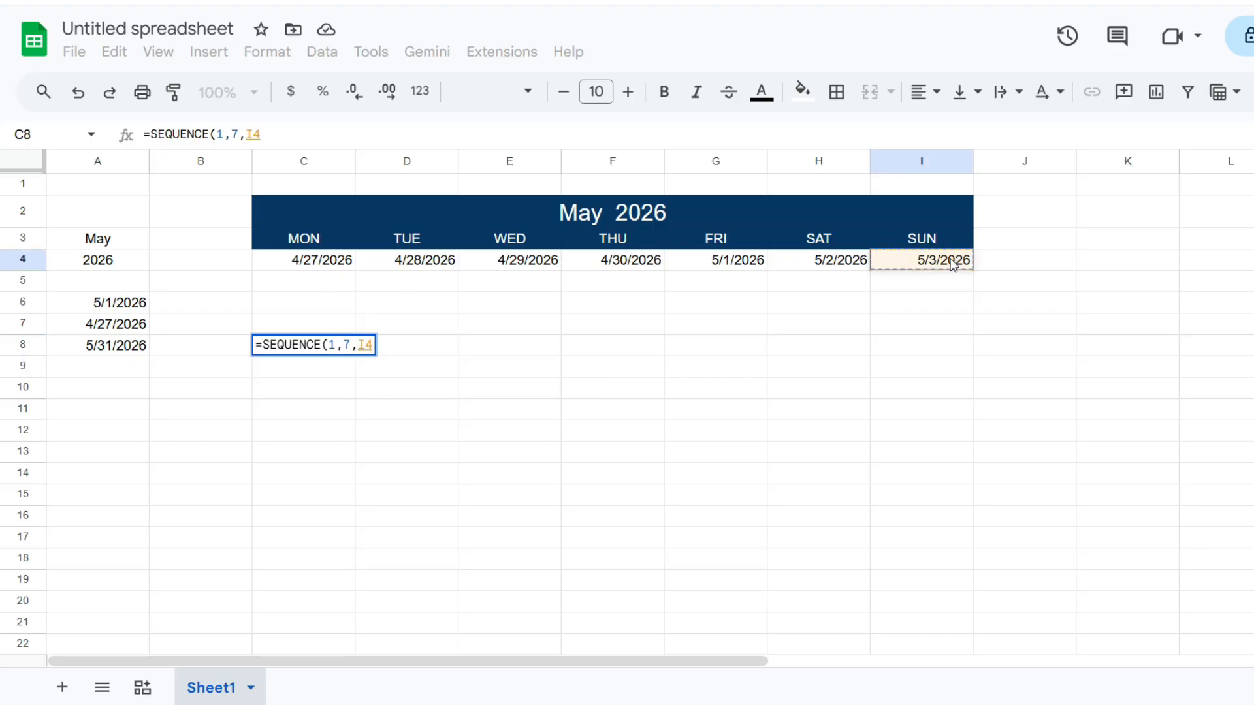
text(+1)
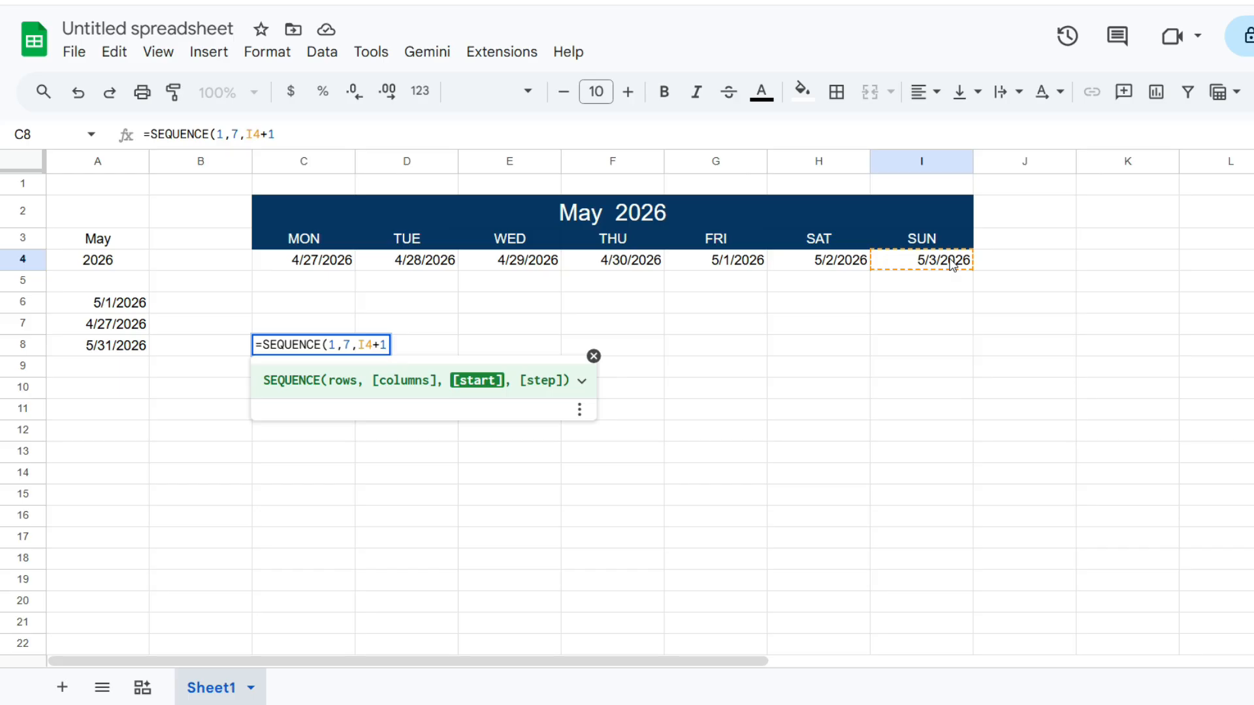
text(,1)
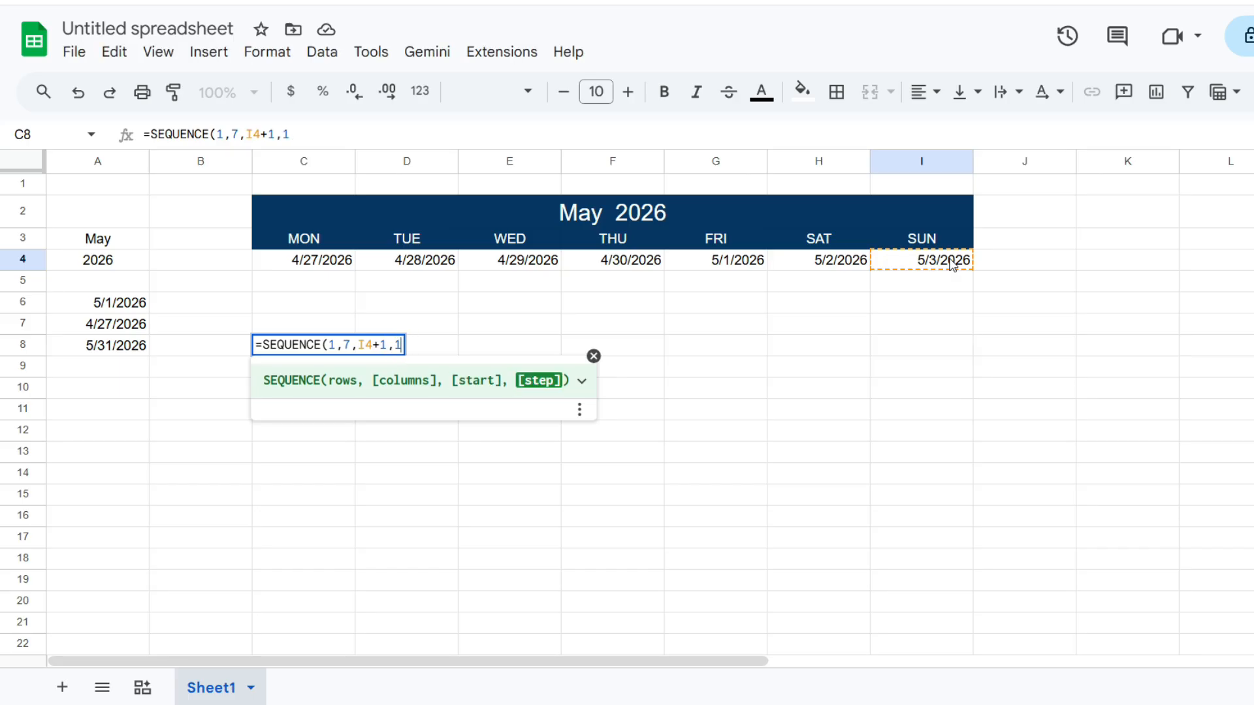
key(Return)
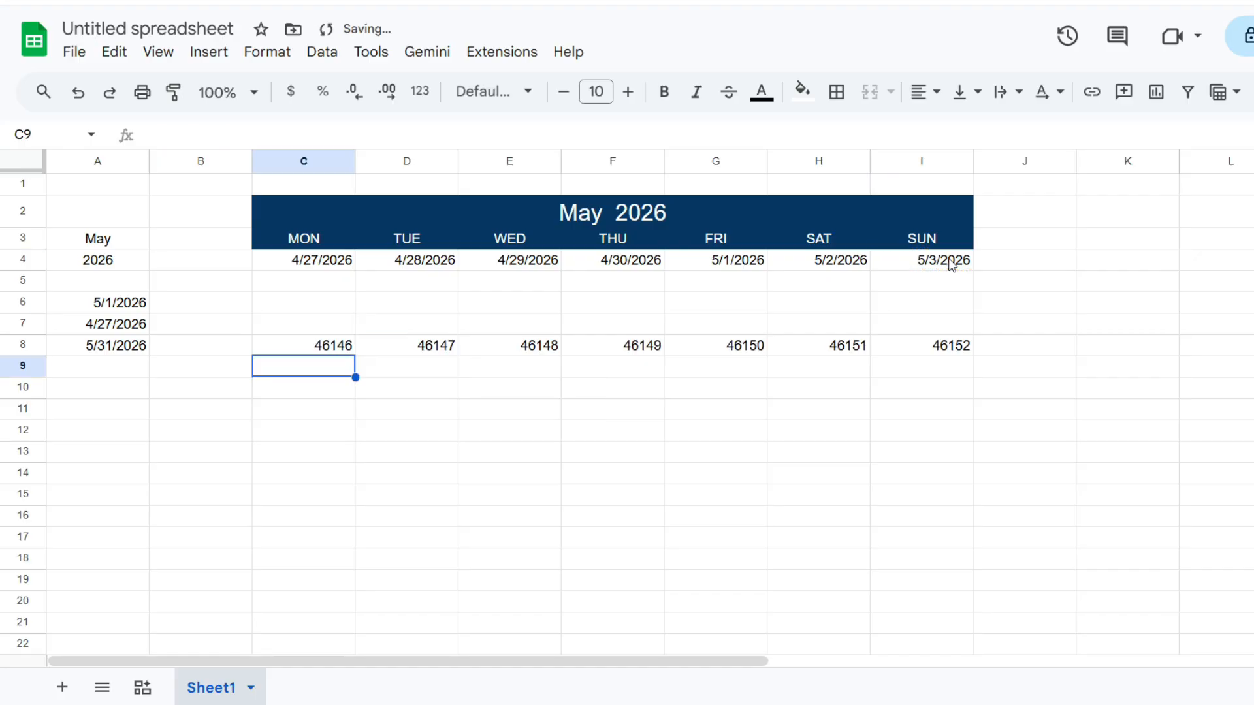
key(Up)
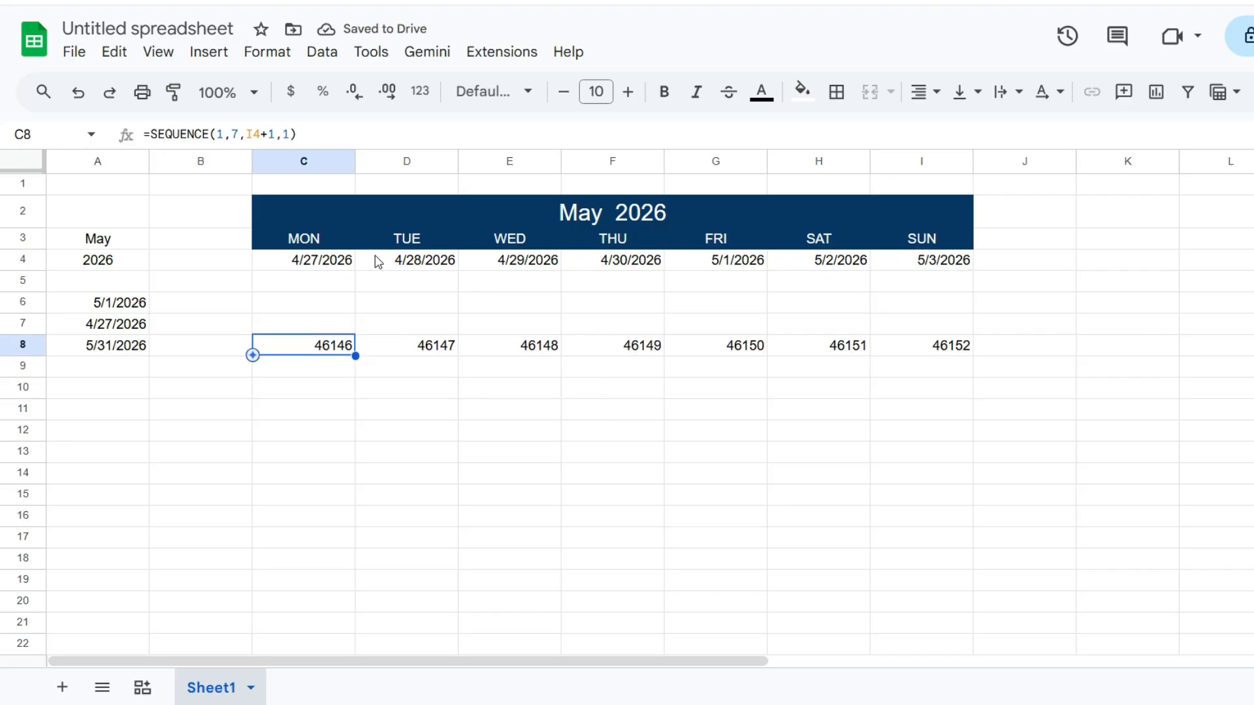
Step: Copy the date formatting from C4 onto the second week's row, C8:I8
click(329, 264)
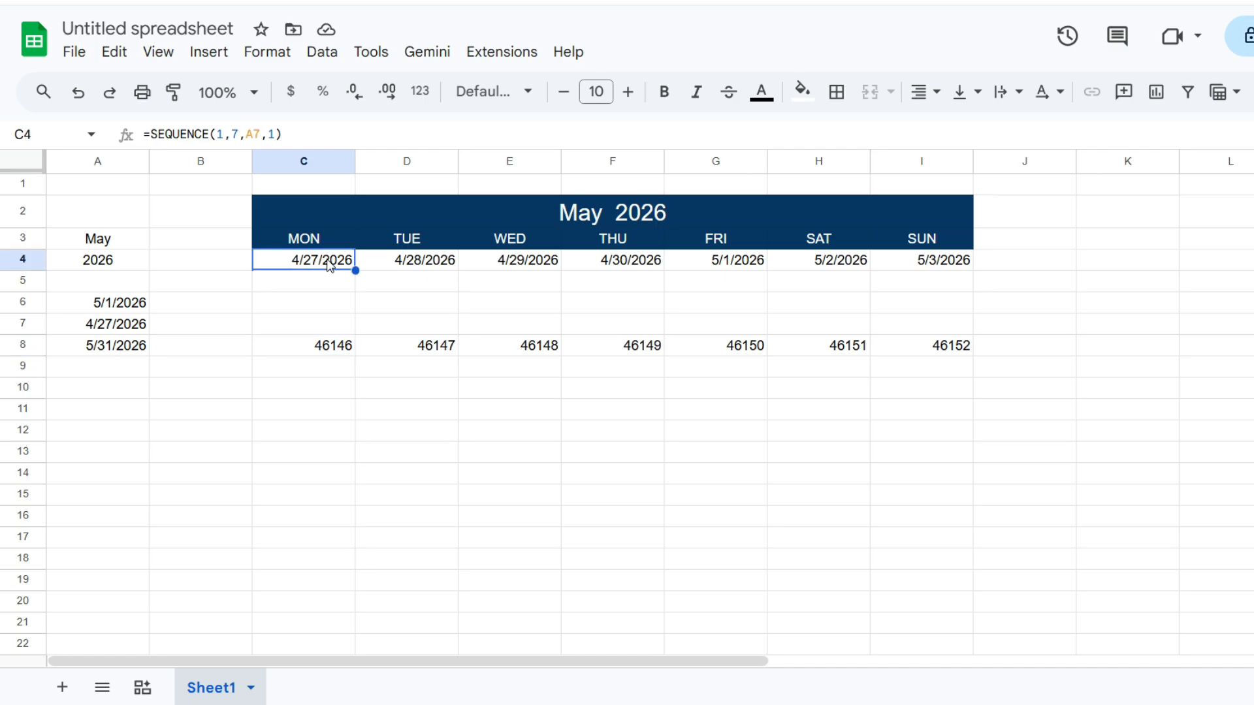
click(173, 92)
drag(336, 347, 952, 356)
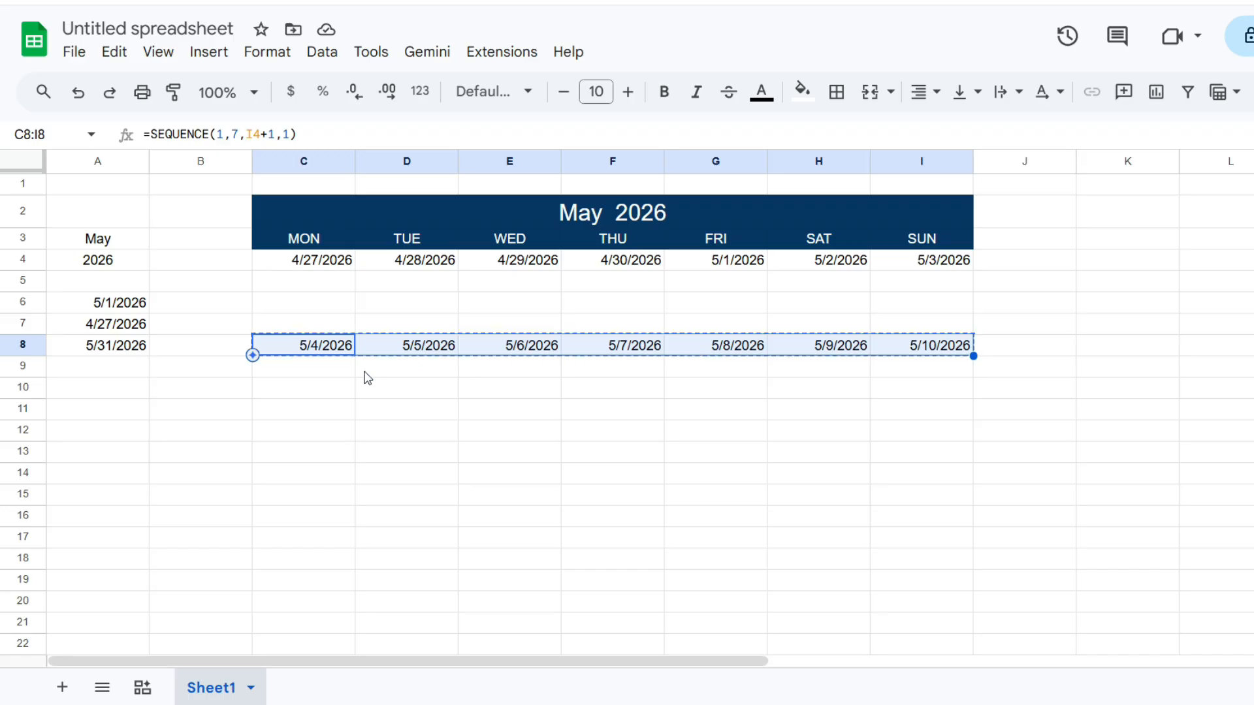
Step: Copy the second week's row, C8:I8, and paste it at C12 and C16 for the third and fourth weeks
key(ctrl+c)
click(335, 370)
click(334, 391)
click(333, 410)
click(330, 429)
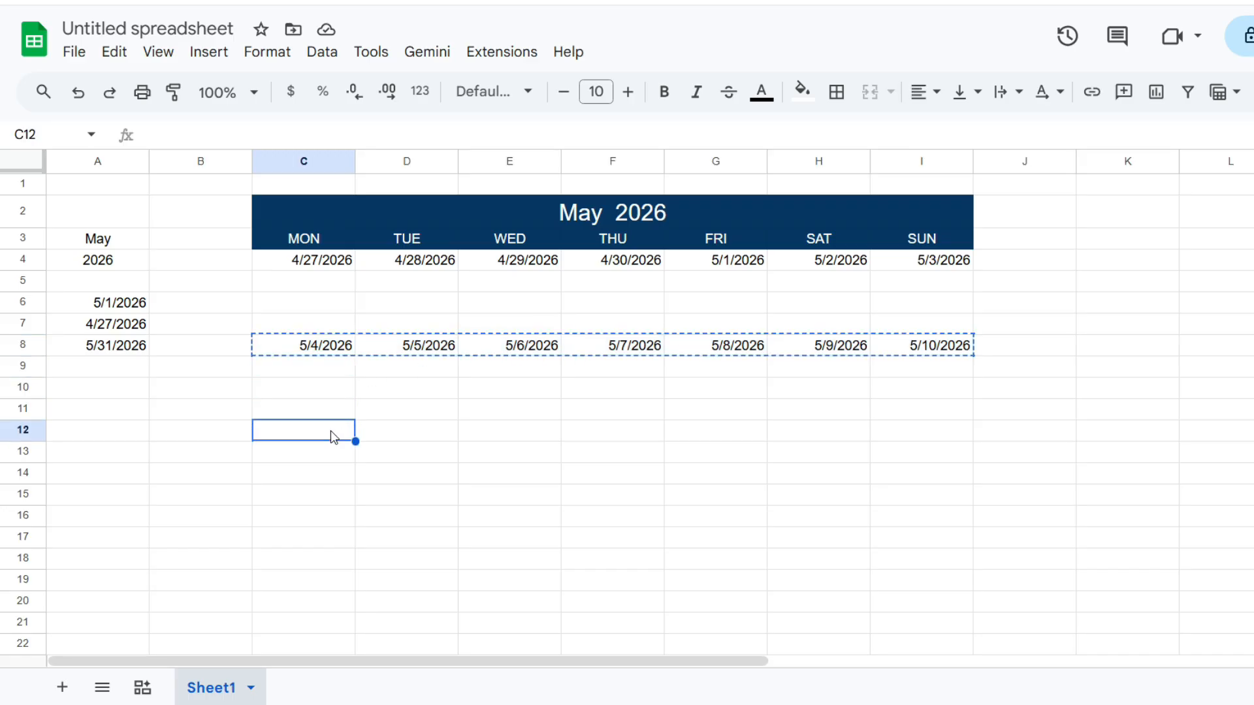
key(ctrl+v)
click(333, 457)
click(330, 473)
click(330, 495)
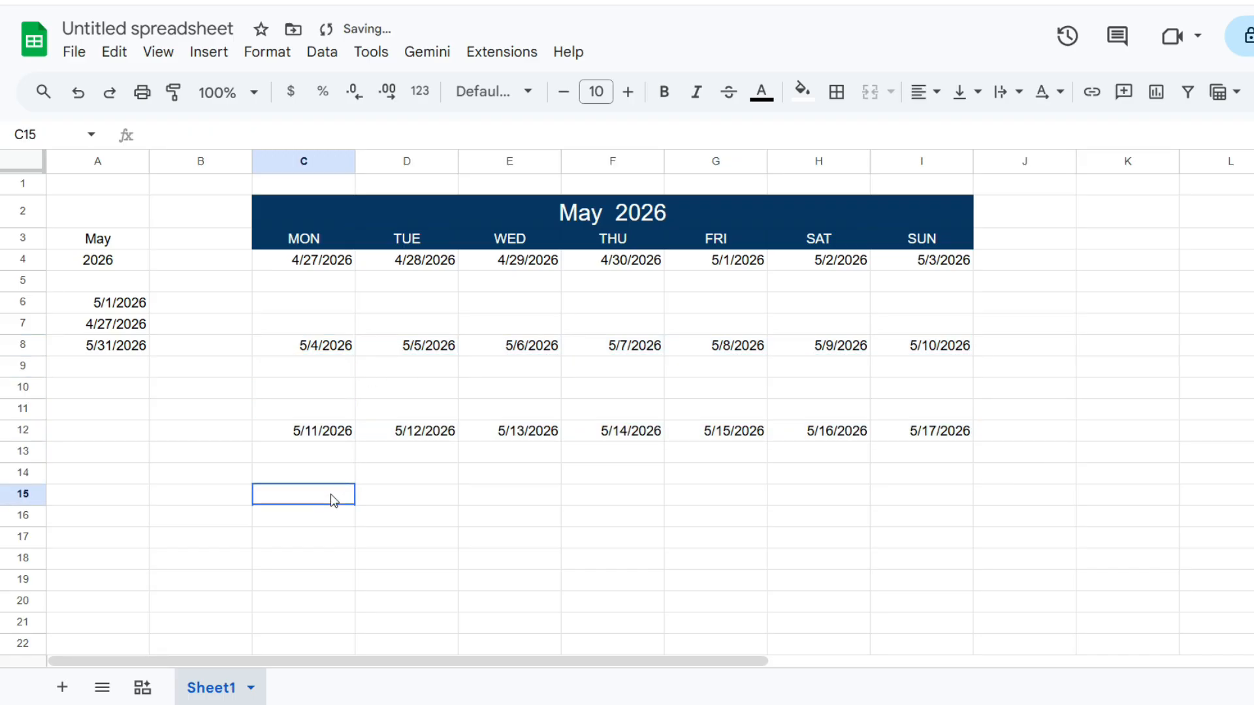
click(330, 517)
key(ctrl+v)
Step: Paste the copied week row at C20 and C24 for the fifth and sixth weeks
click(318, 538)
click(324, 561)
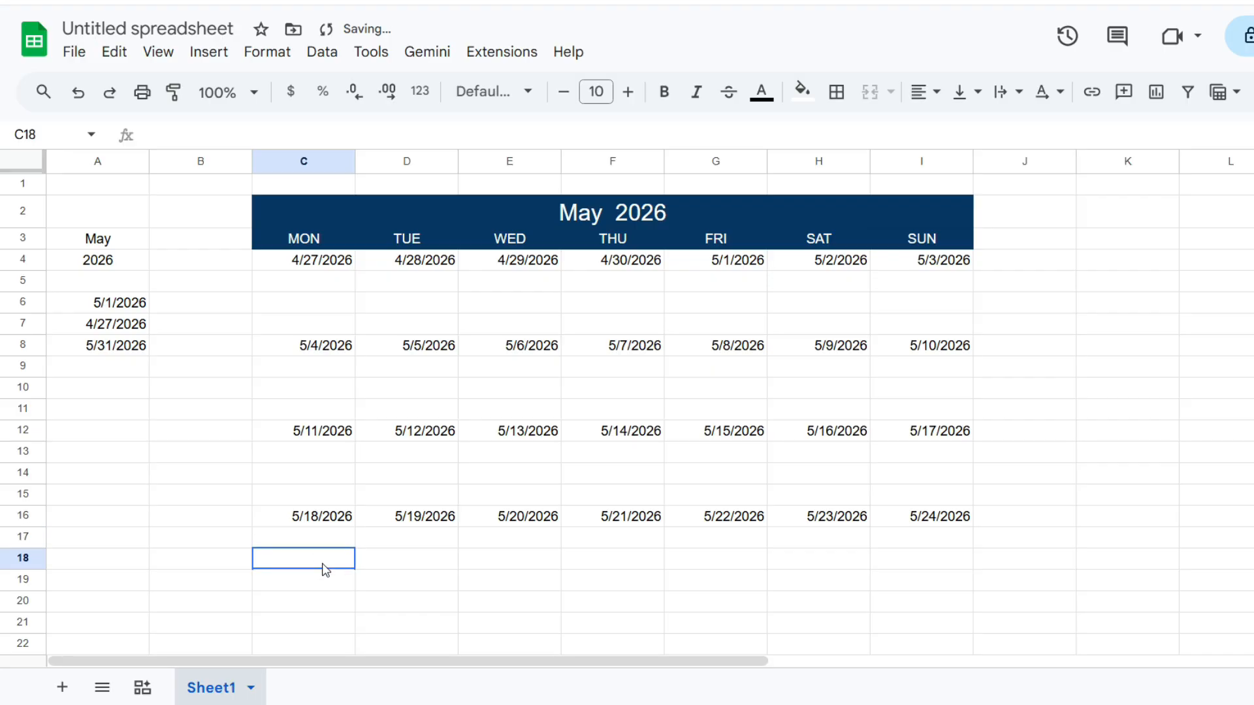
click(322, 583)
click(327, 604)
key(ctrl+v)
scroll(330, 588, down, 3)
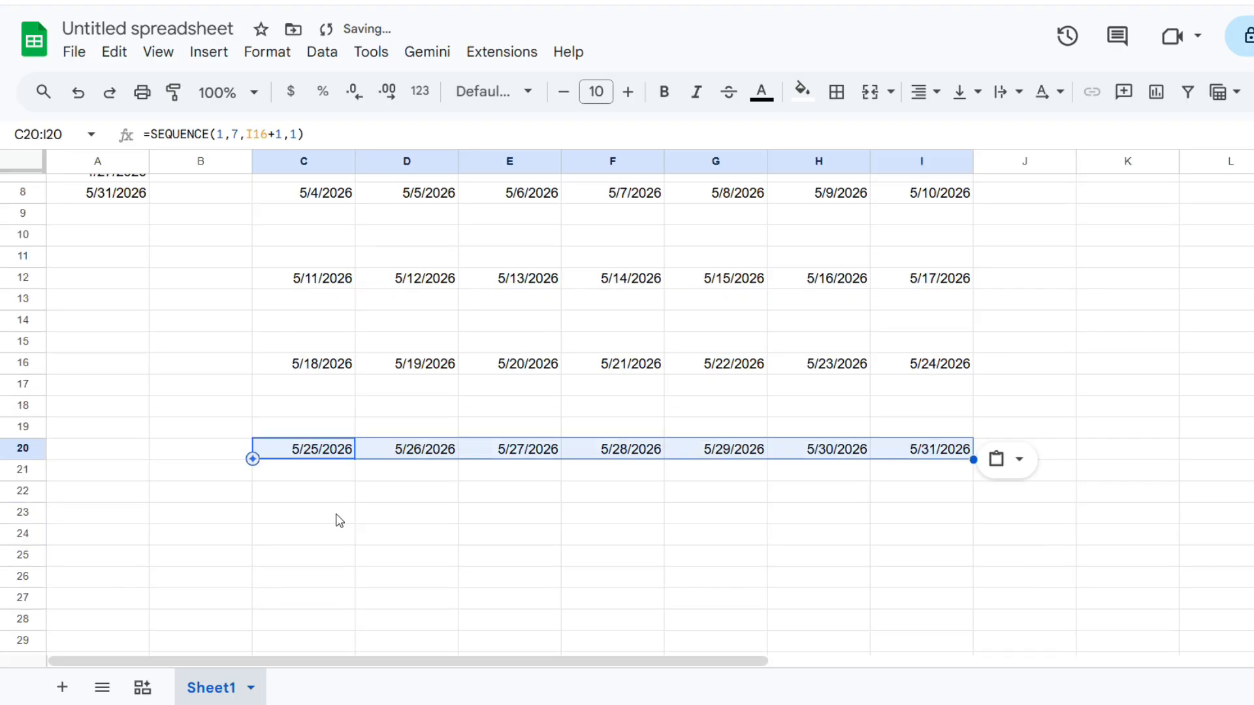
click(331, 472)
click(328, 496)
click(328, 513)
click(327, 533)
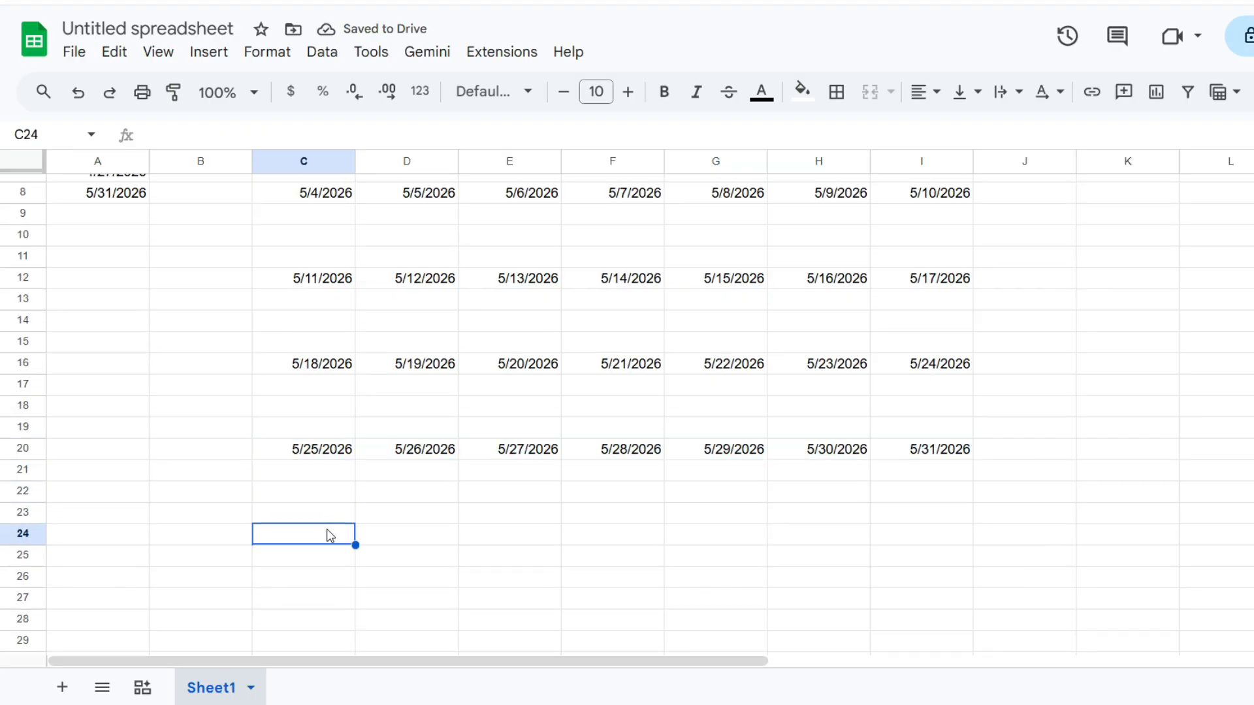
key(ctrl+v)
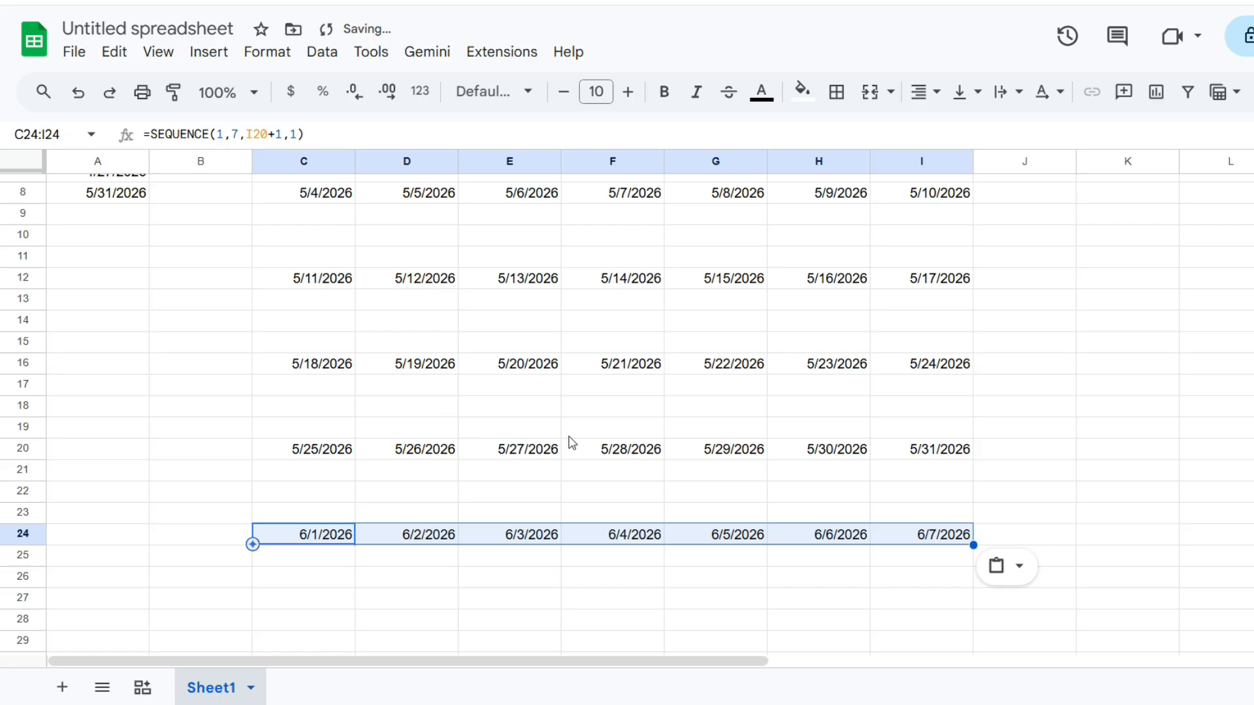
Step: Set the month in A3 to June to test that the calendar dates update
scroll(487, 358, up, 3)
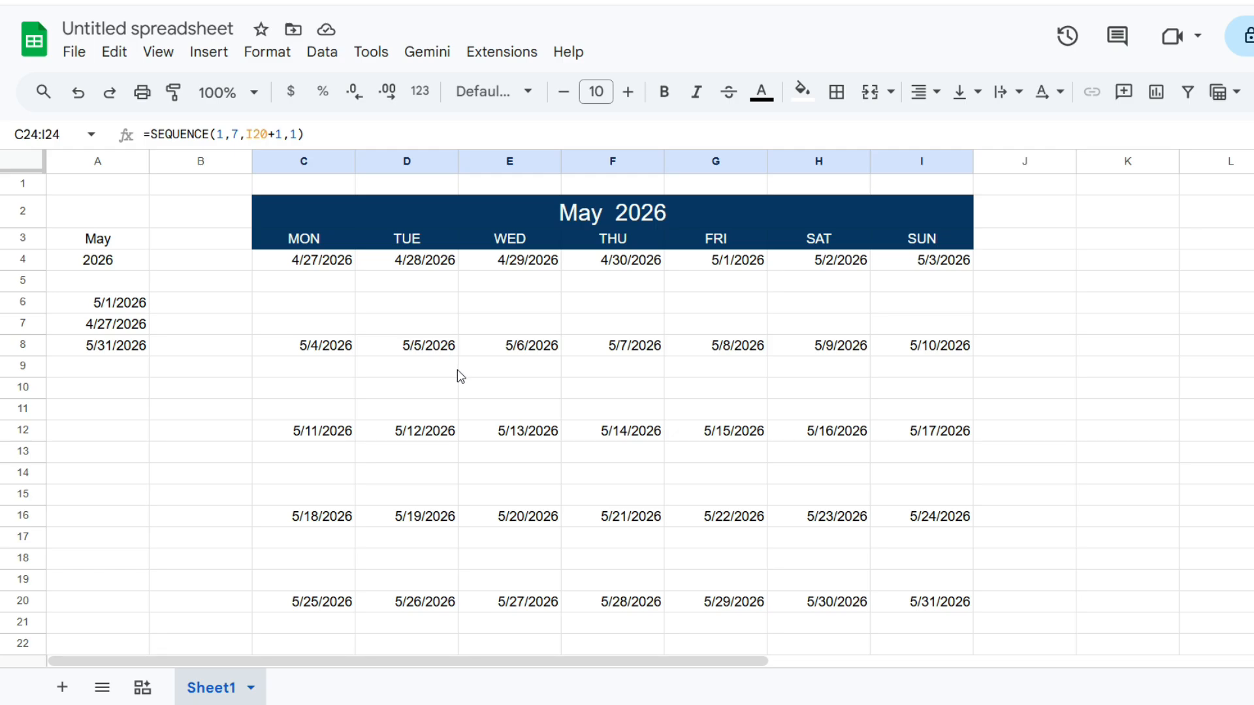
click(145, 243)
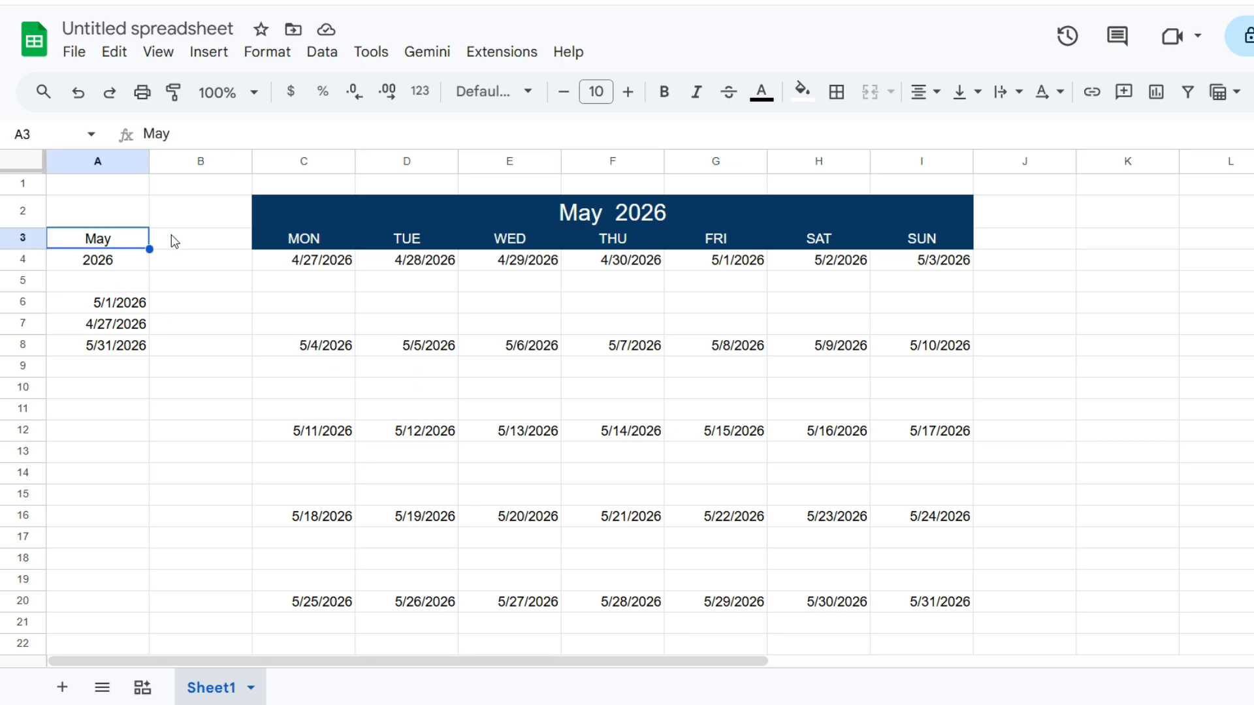
text(June)
key(Return)
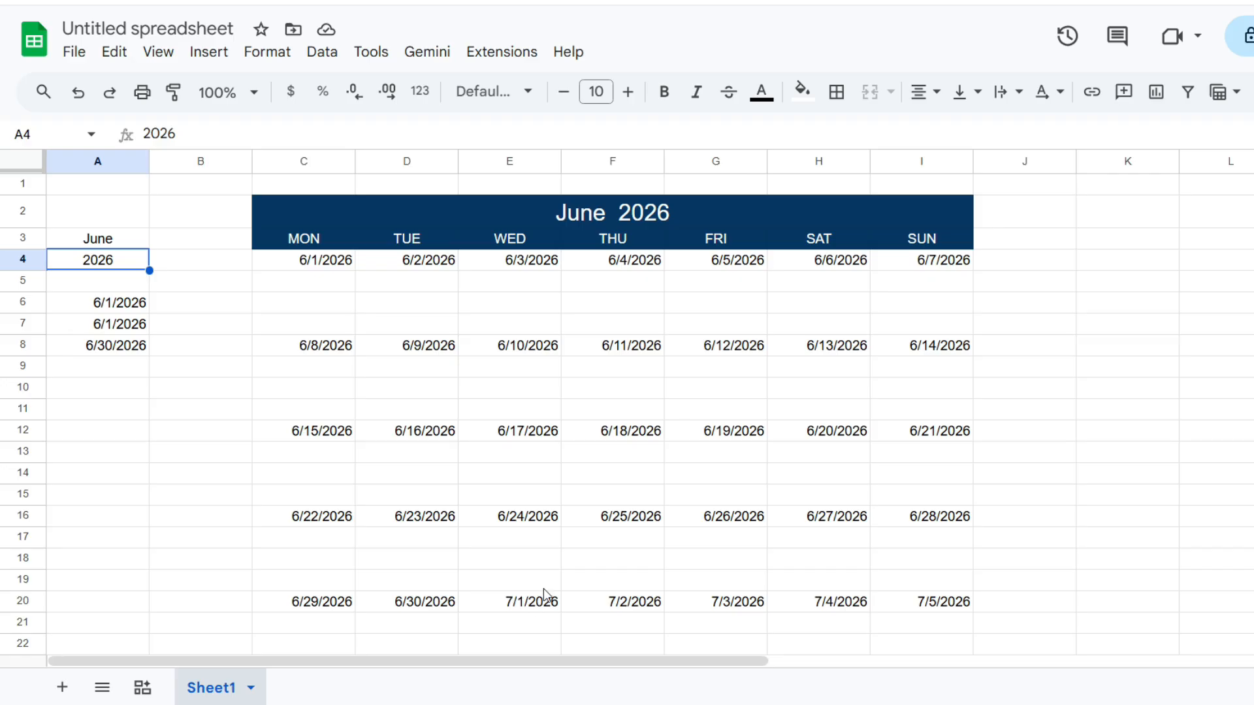
Step: Change the month in A3 to July to test the calendar with another month
click(129, 246)
text(July)
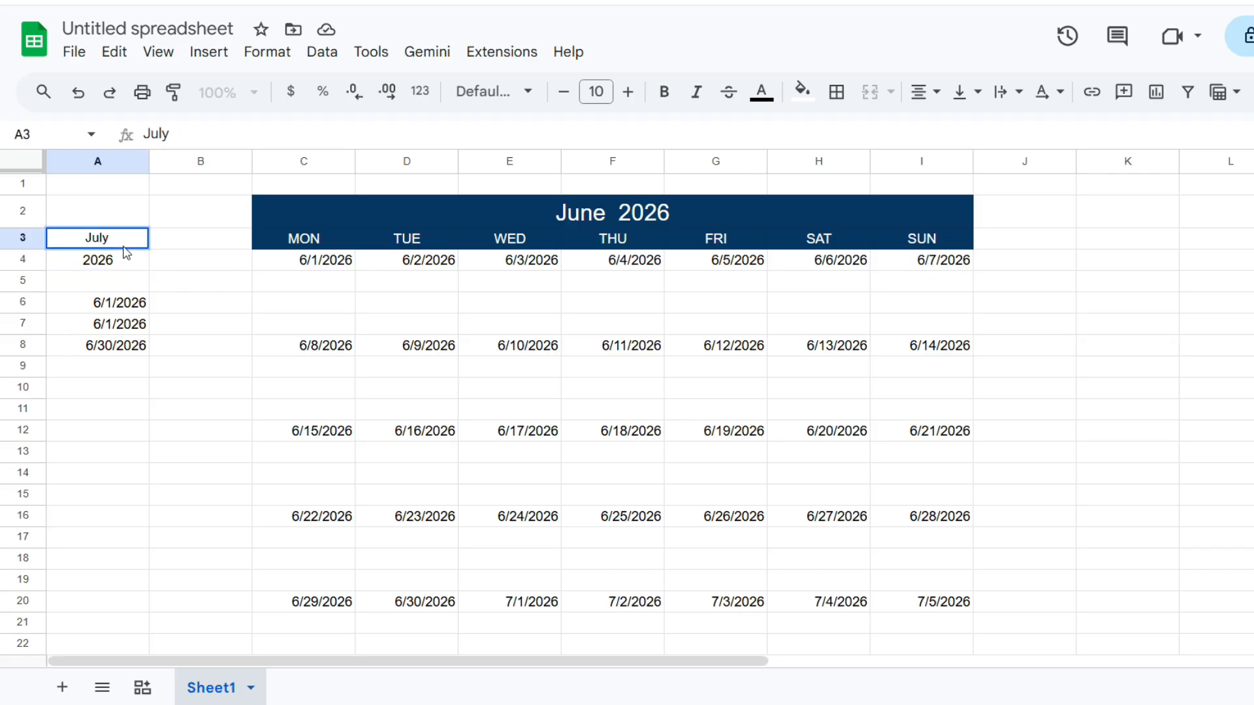
key(Return)
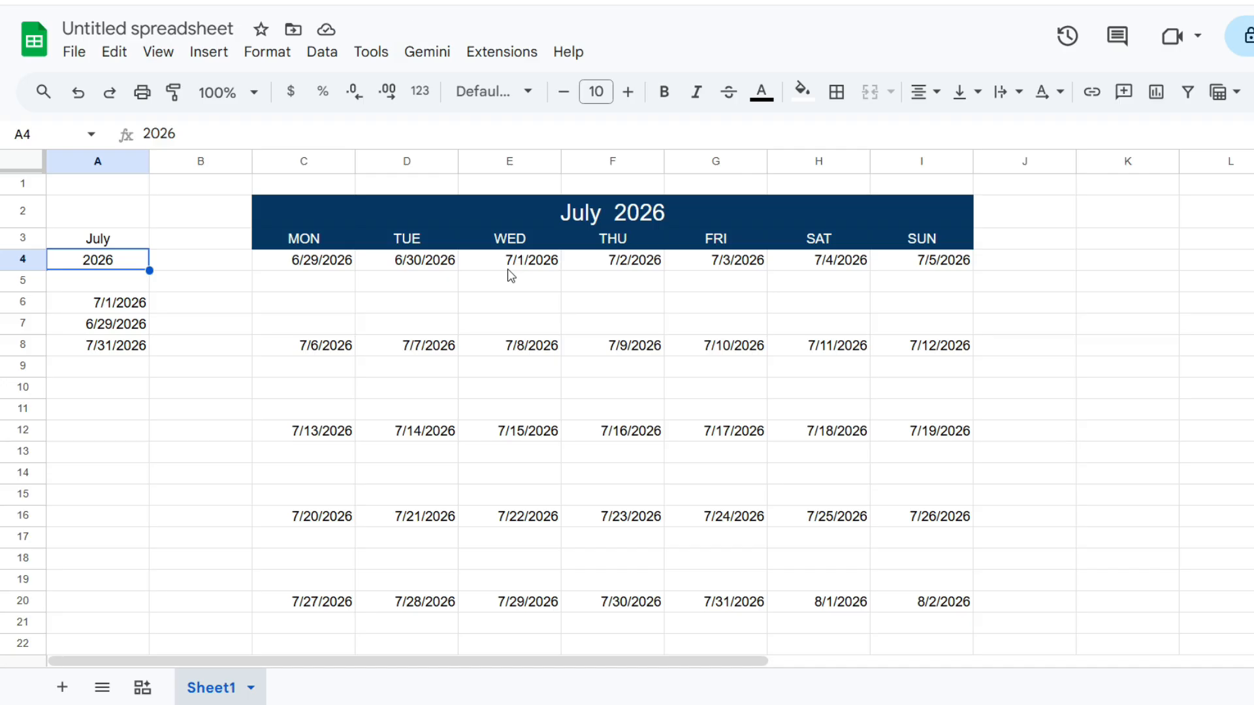
Step: Set the month in A3 to May to test the calendar with another month
key(Up)
text(May)
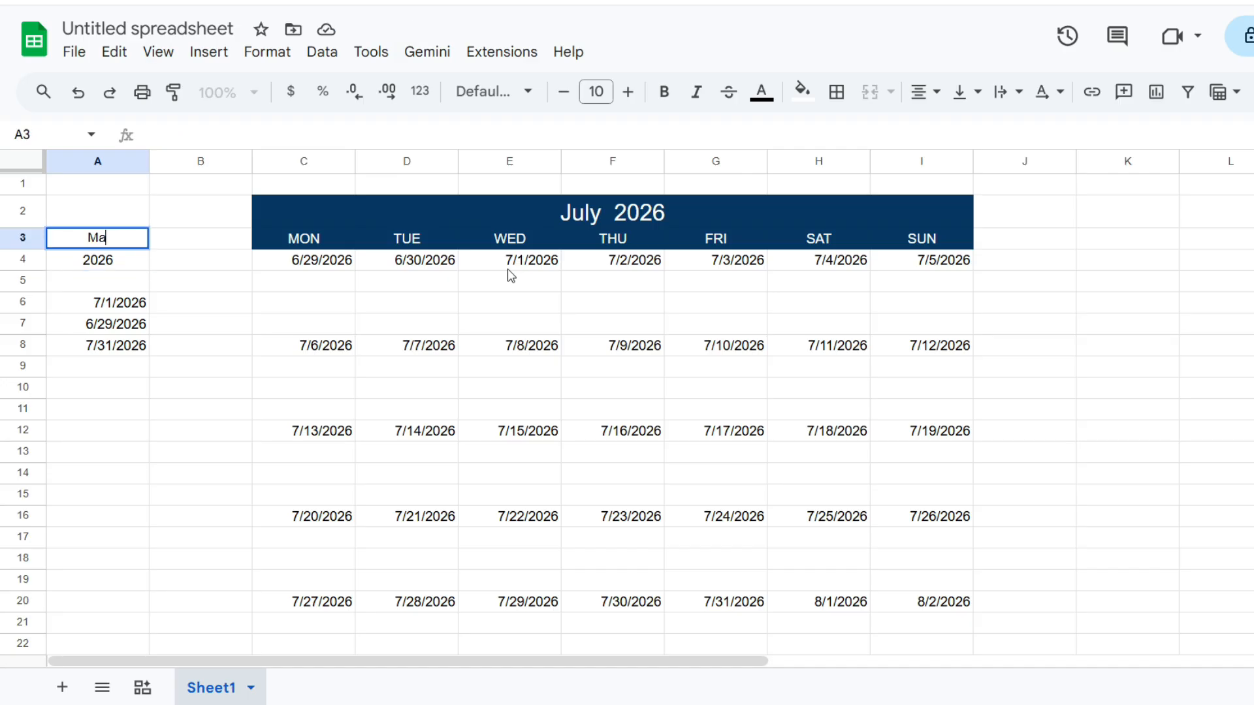
key(Return)
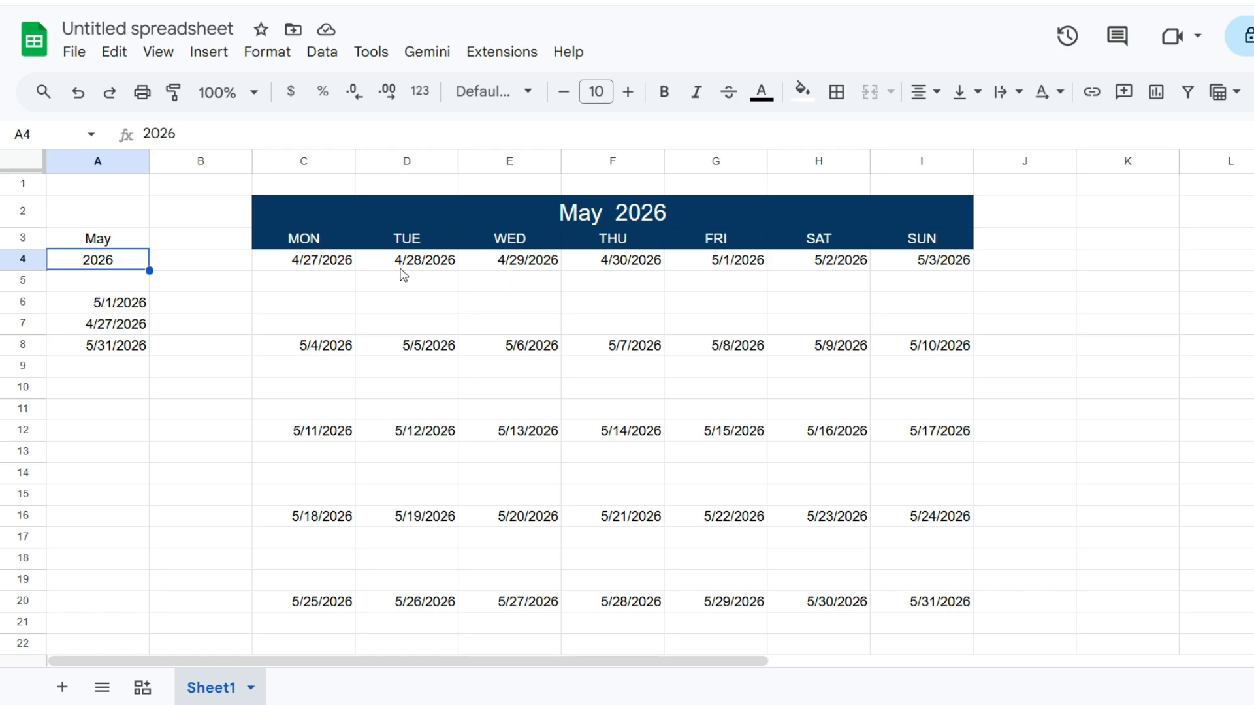
Step: Apply a custom date format to C4 that shows only the day, removing the month, year and slashes
click(346, 264)
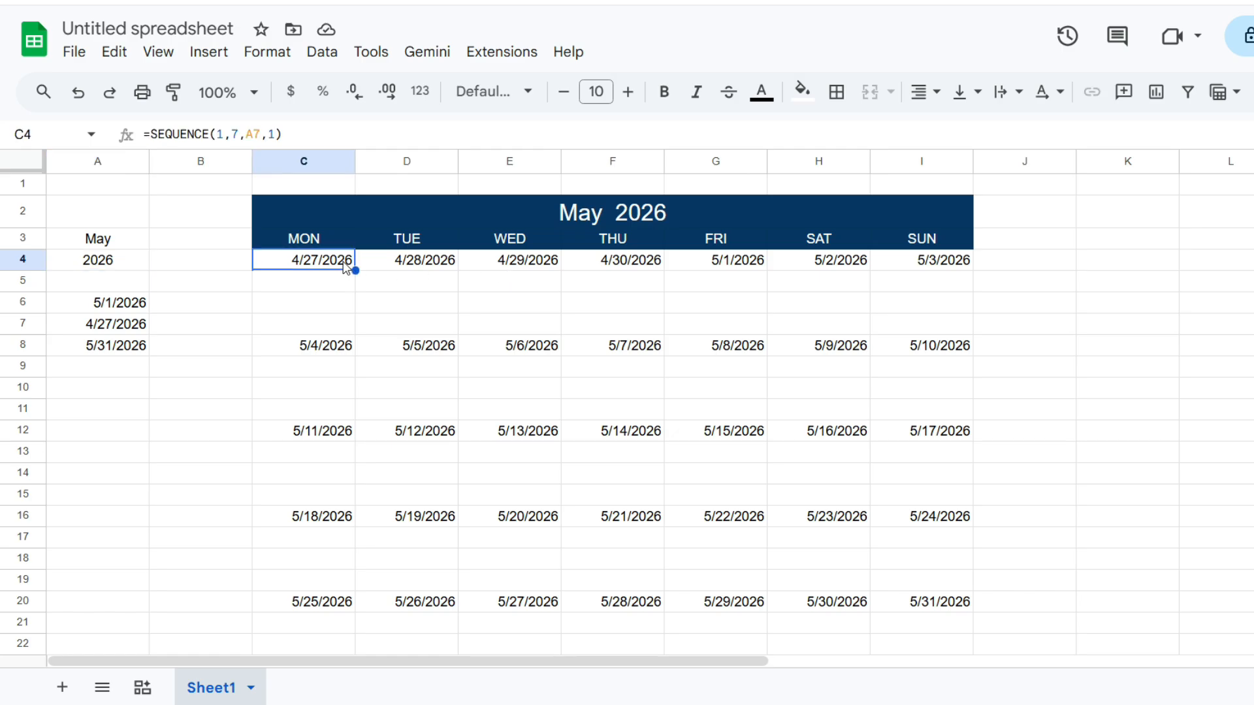
click(421, 93)
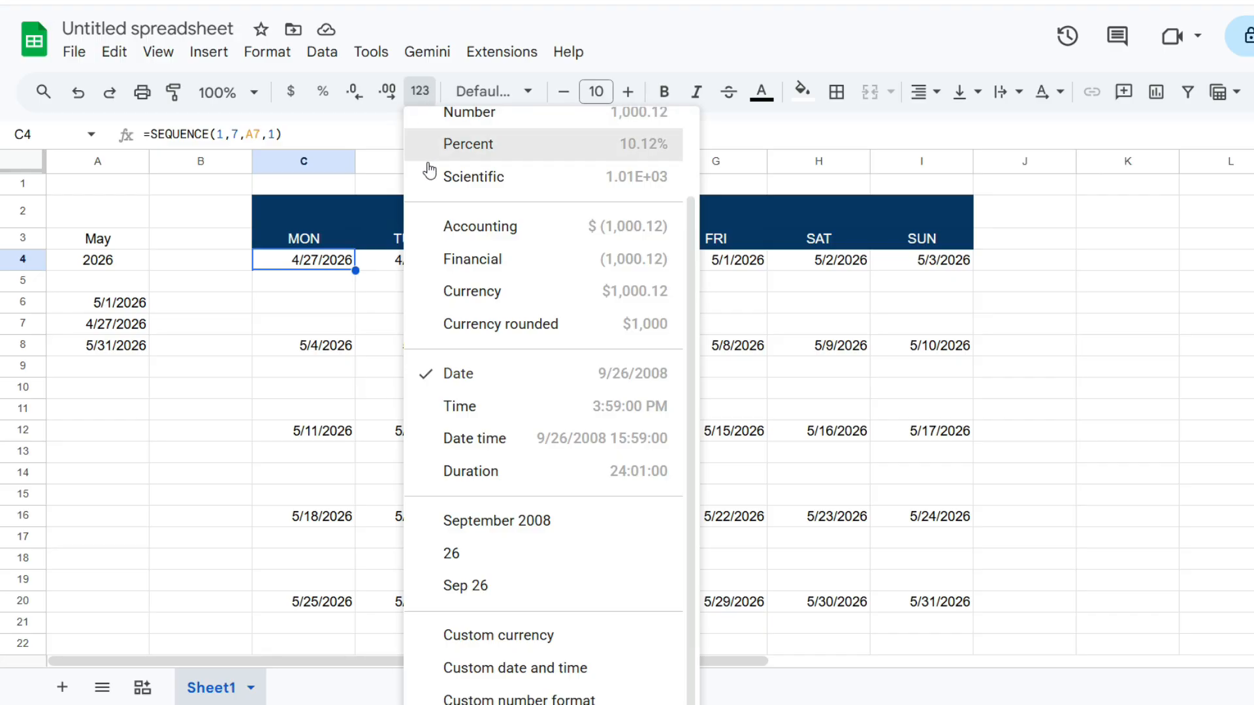
click(519, 669)
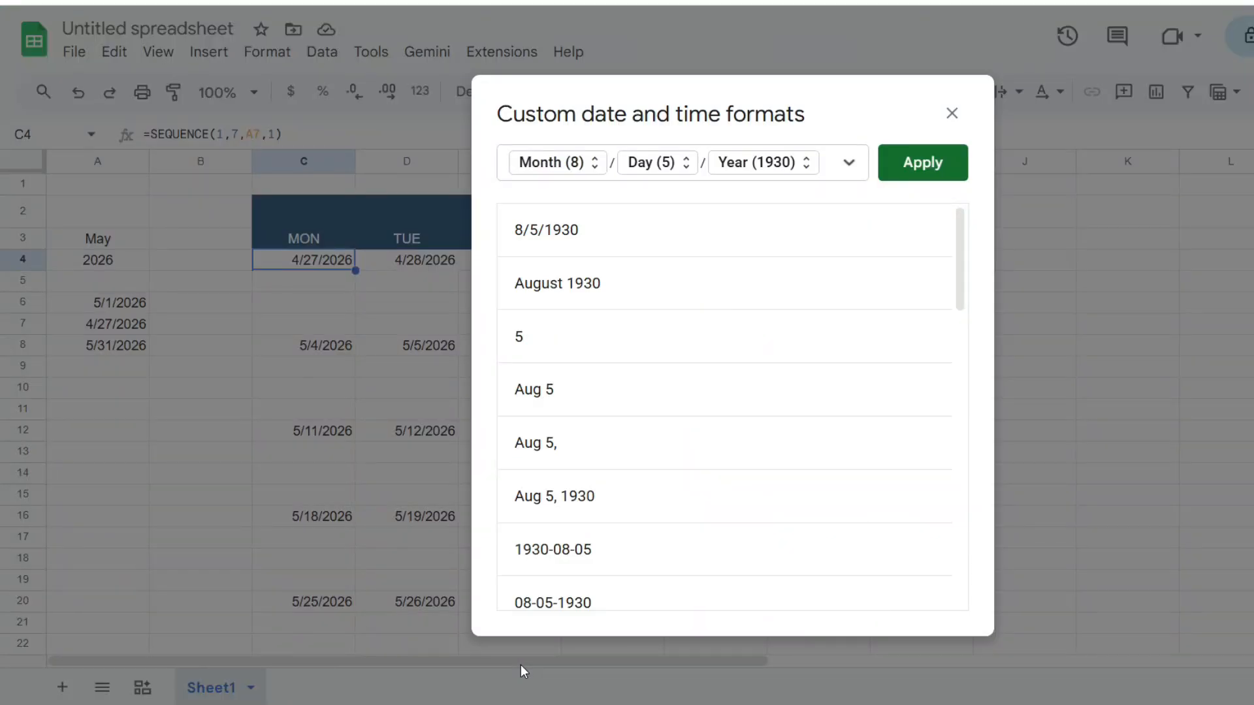
click(589, 165)
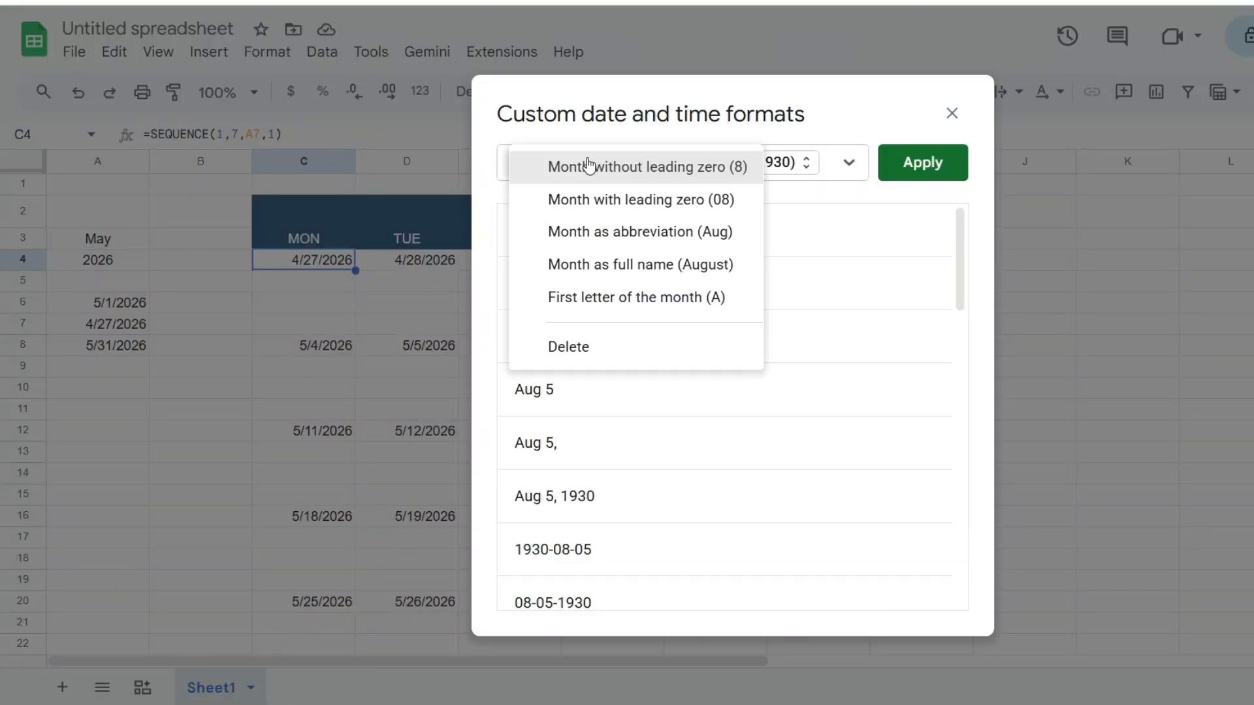
click(535, 351)
click(652, 163)
click(660, 219)
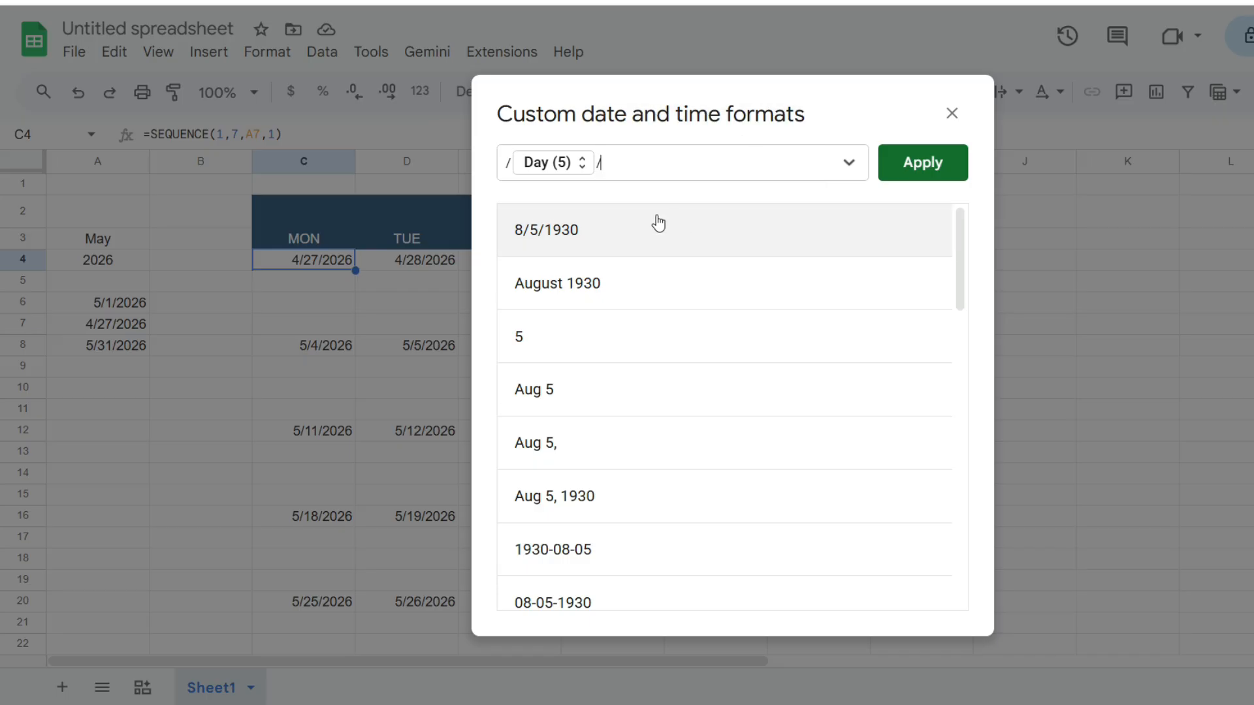
click(640, 160)
key(BackSpace)
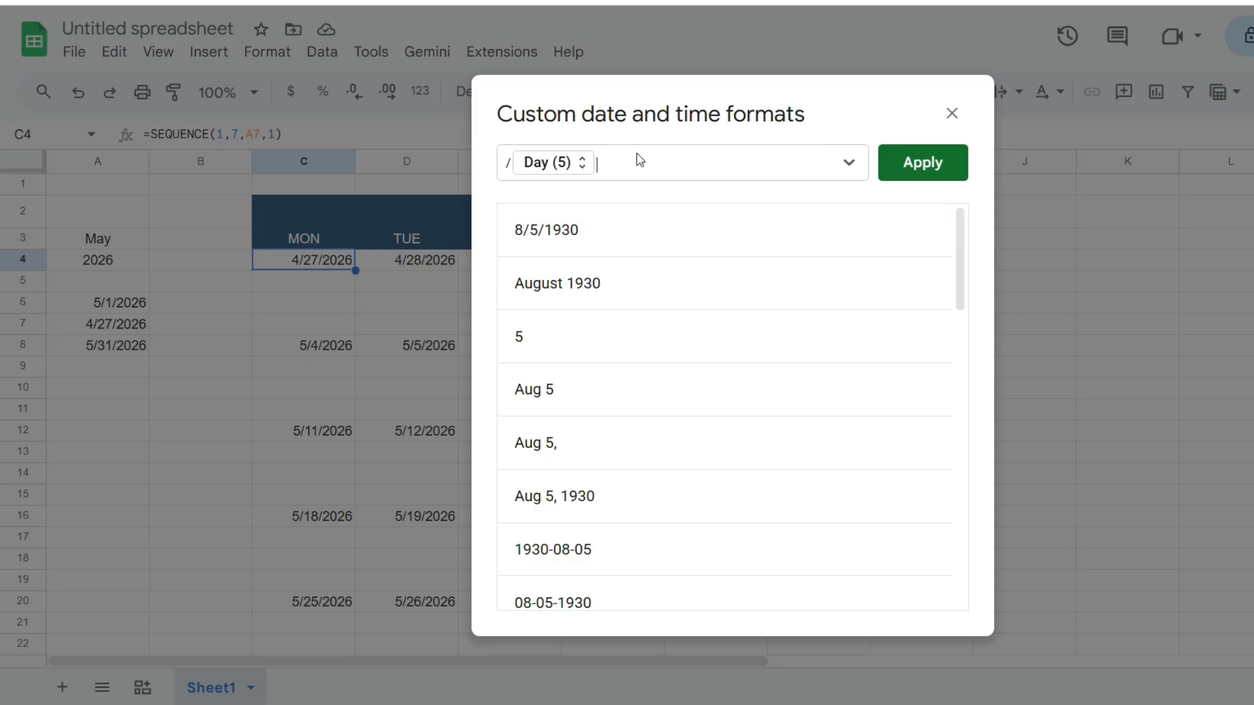
click(508, 163)
key(BackSpace)
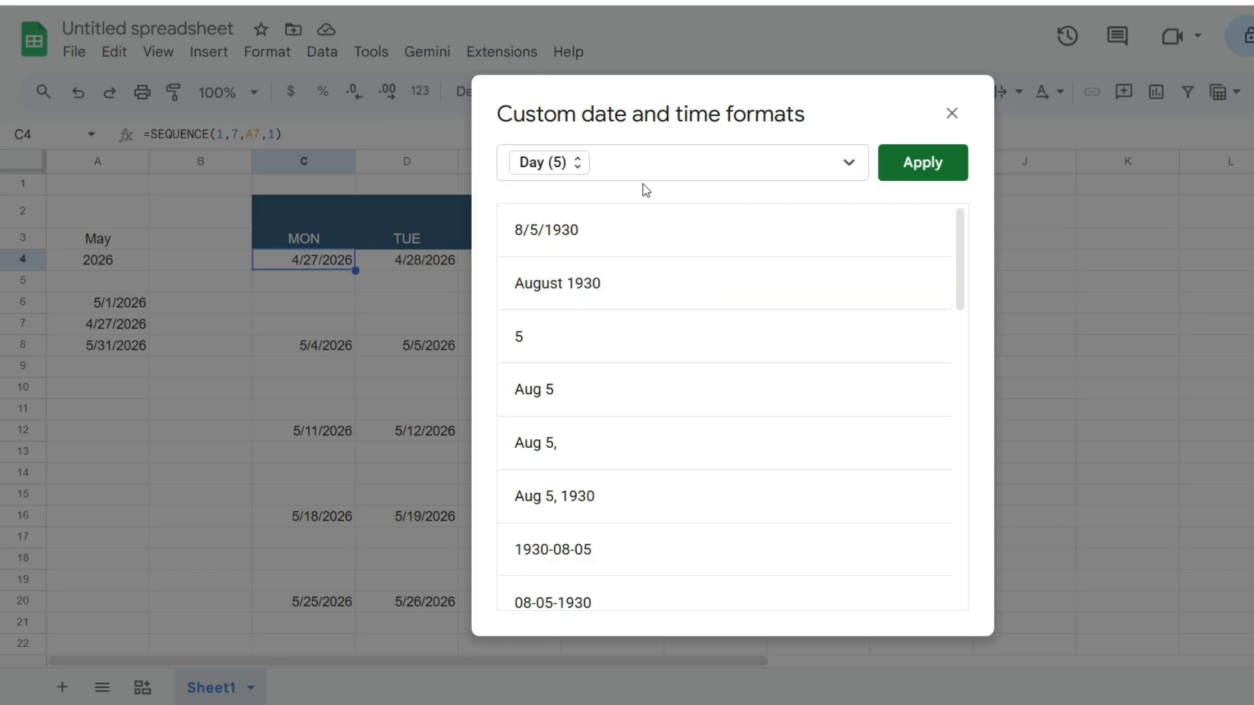
click(916, 176)
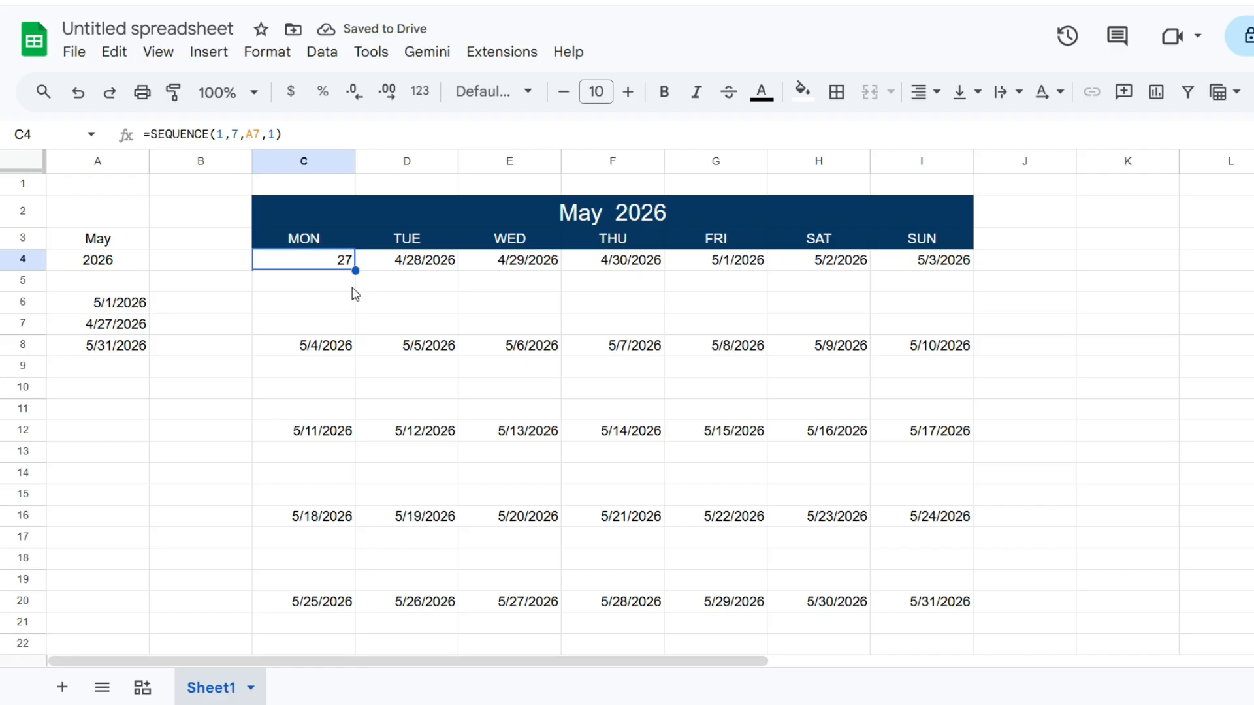
Step: Copy the day-only format from C4 to the rest of the first week, D4:I4, and to the second week, C8:I8
click(173, 92)
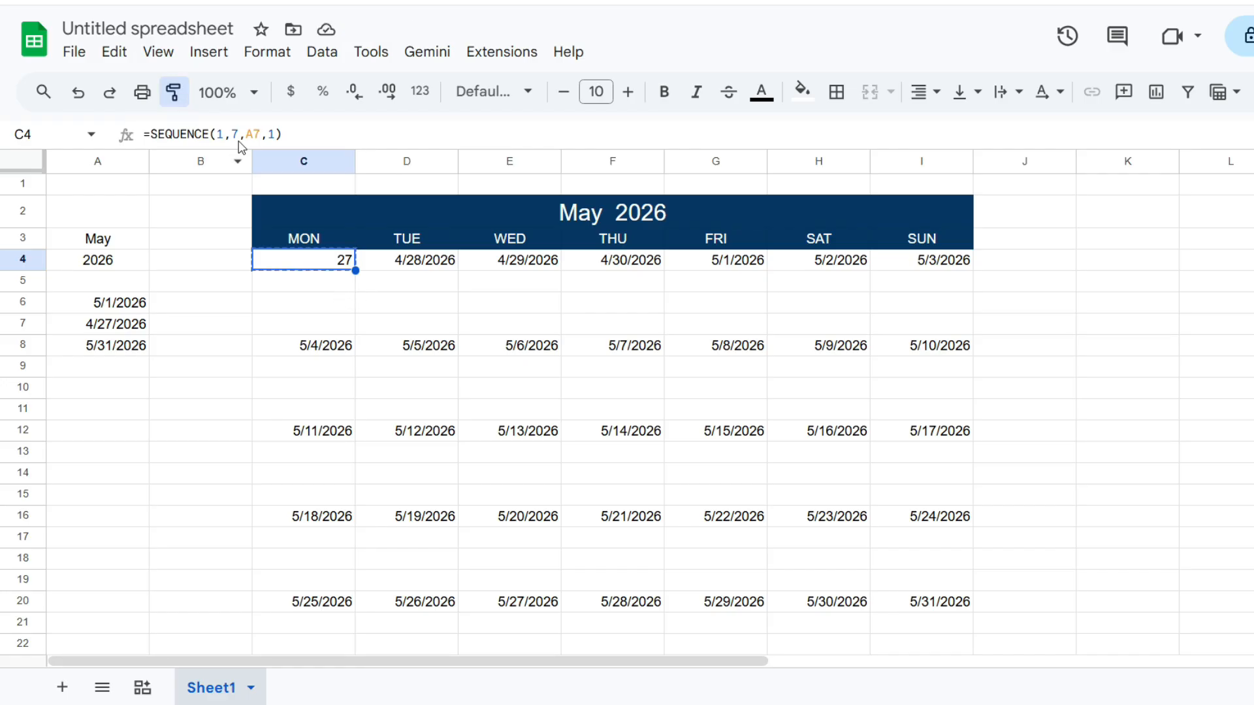
drag(395, 259, 920, 270)
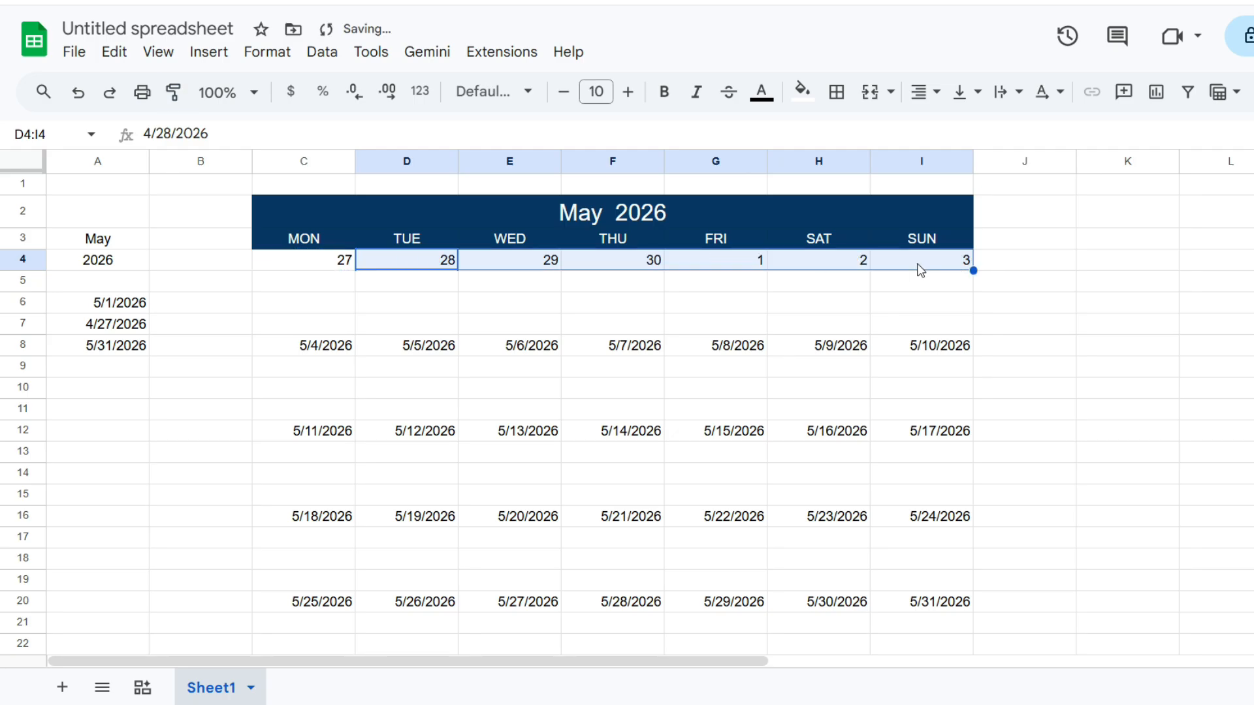
mouse_move(332, 265)
mouse_down()
mouse_move(843, 246)
mouse_move(942, 258)
mouse_up()
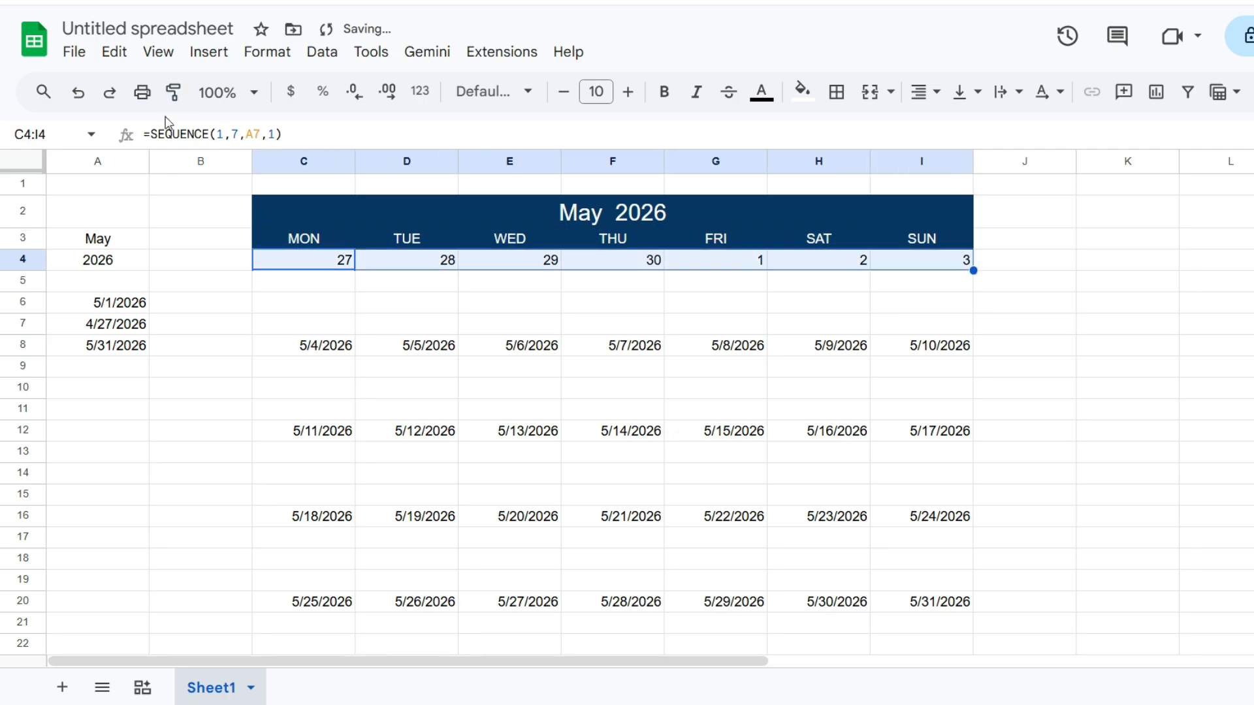
click(174, 93)
drag(346, 344, 915, 350)
Step: Copy the day-only format to the remaining week rows starting at C12, C16, C20 and C24
click(174, 92)
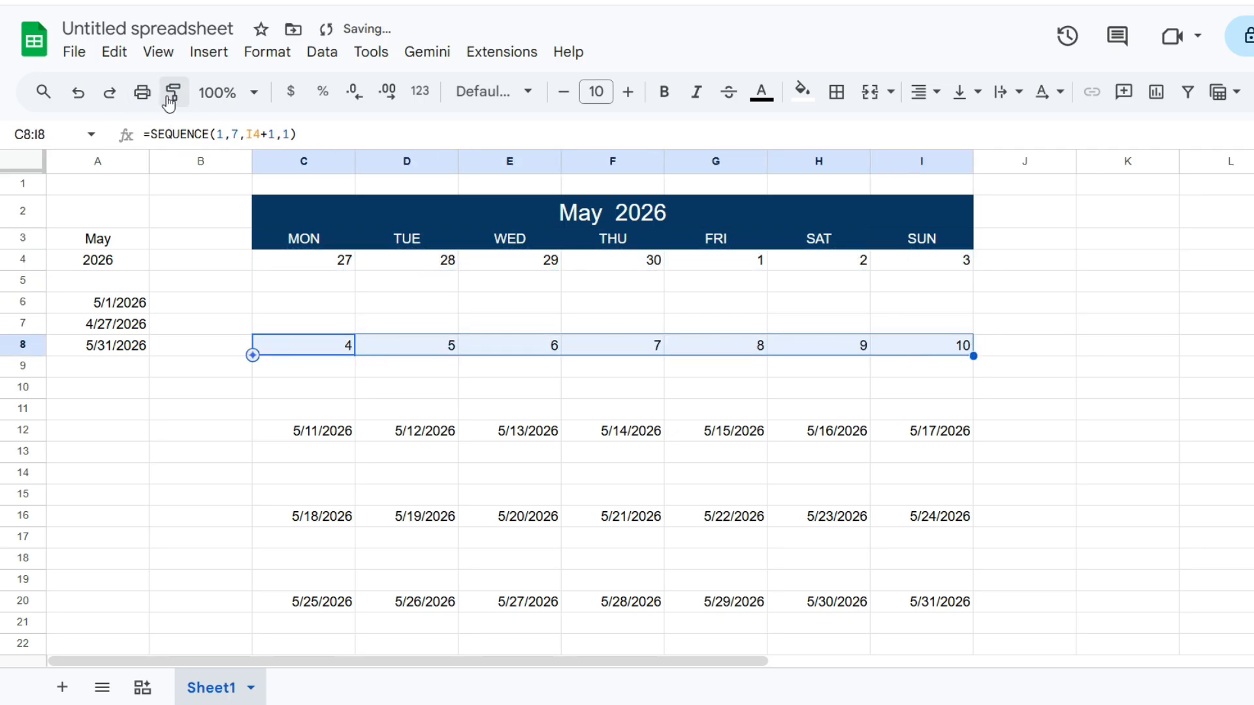
click(339, 431)
click(174, 92)
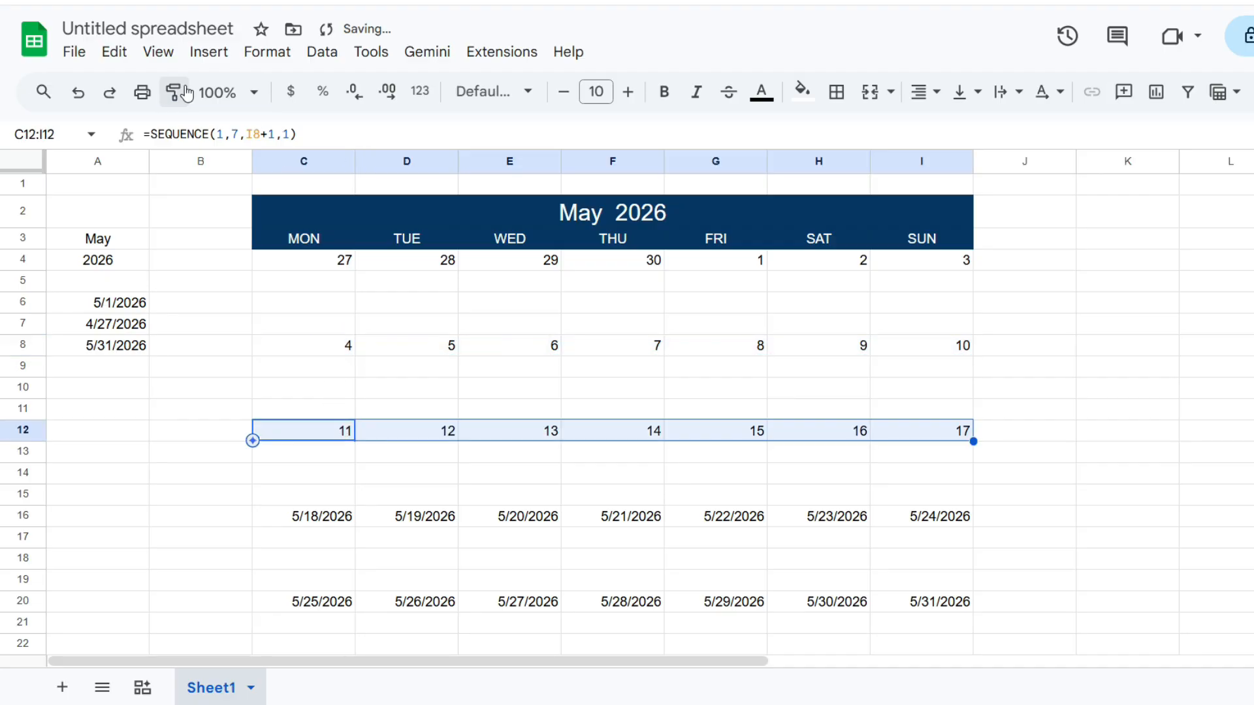
click(327, 519)
click(173, 92)
click(317, 604)
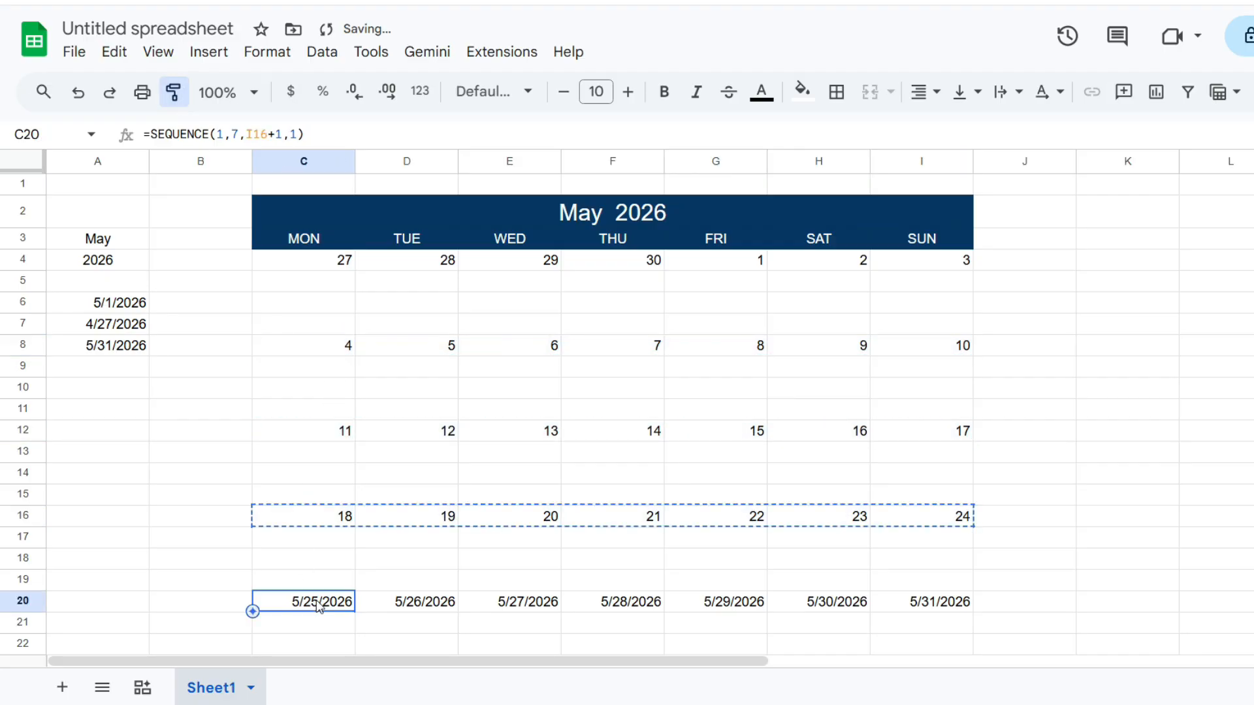
scroll(370, 425, down, 7)
scroll(371, 425, up, 2)
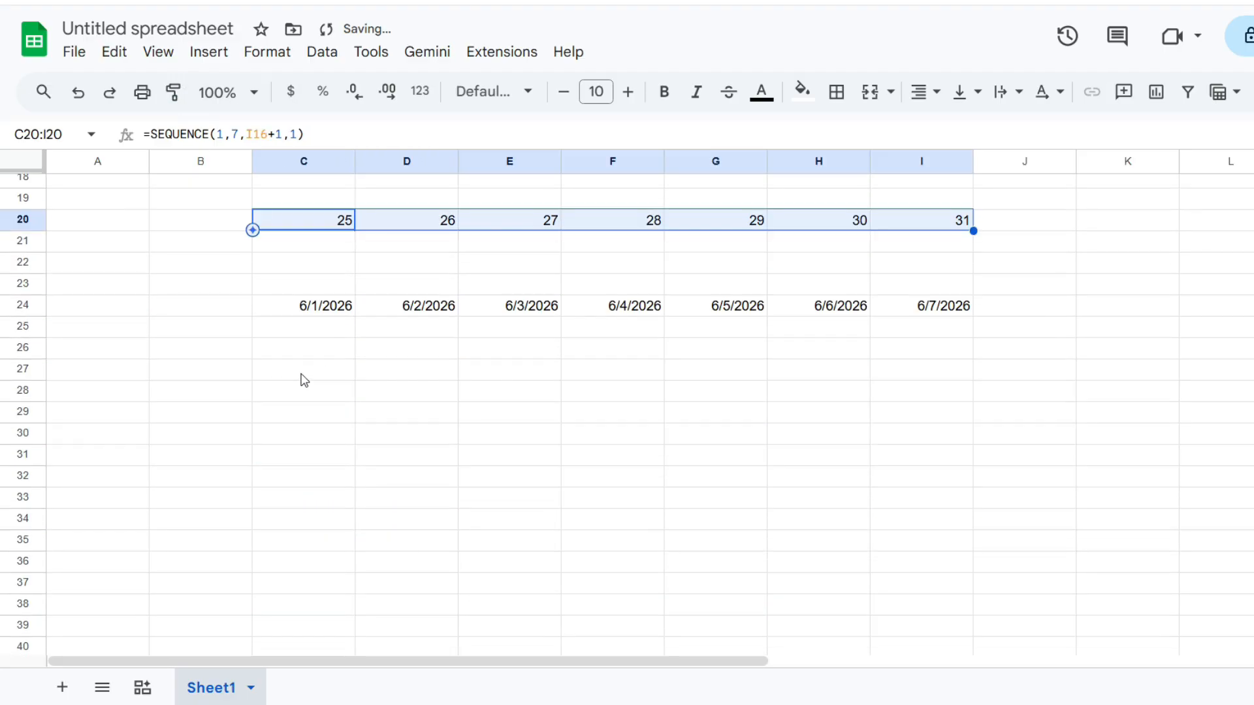
click(173, 92)
click(316, 307)
scroll(308, 330, up, 6)
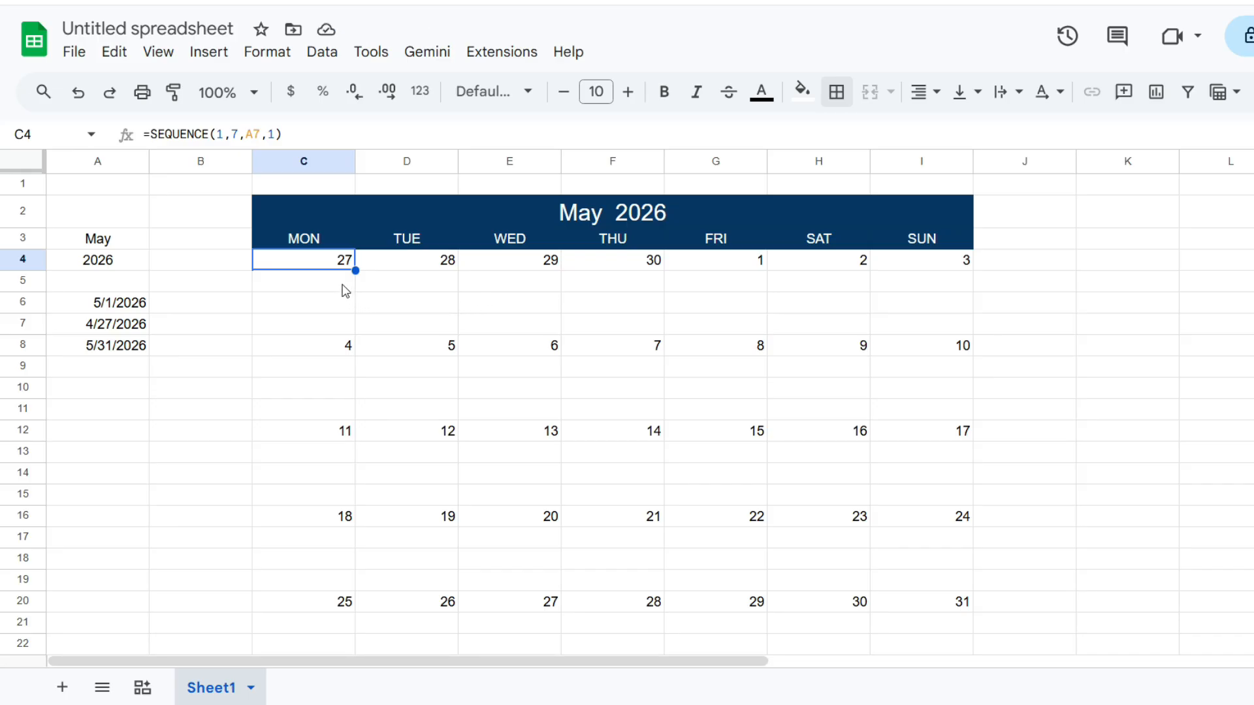
Step: Put an outer border around C5:C7 and fill it across to column I to box each day of the first week
drag(346, 286, 347, 326)
click(837, 91)
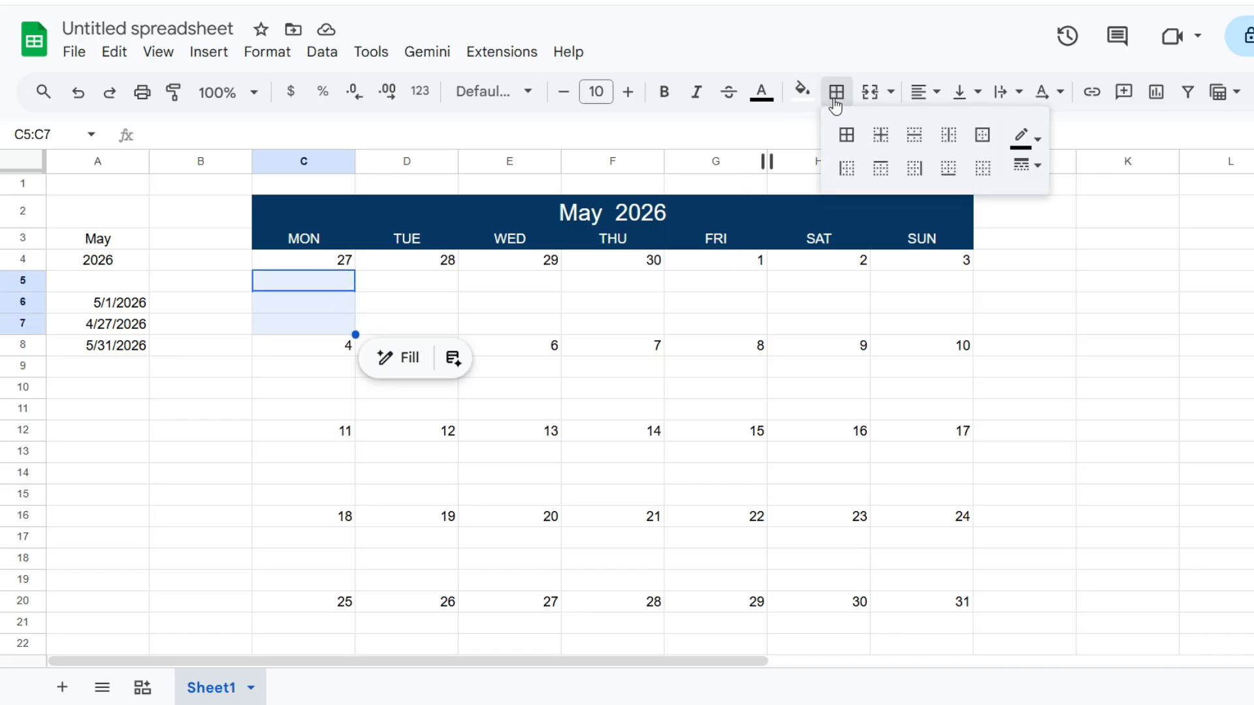
click(980, 146)
drag(355, 334, 891, 336)
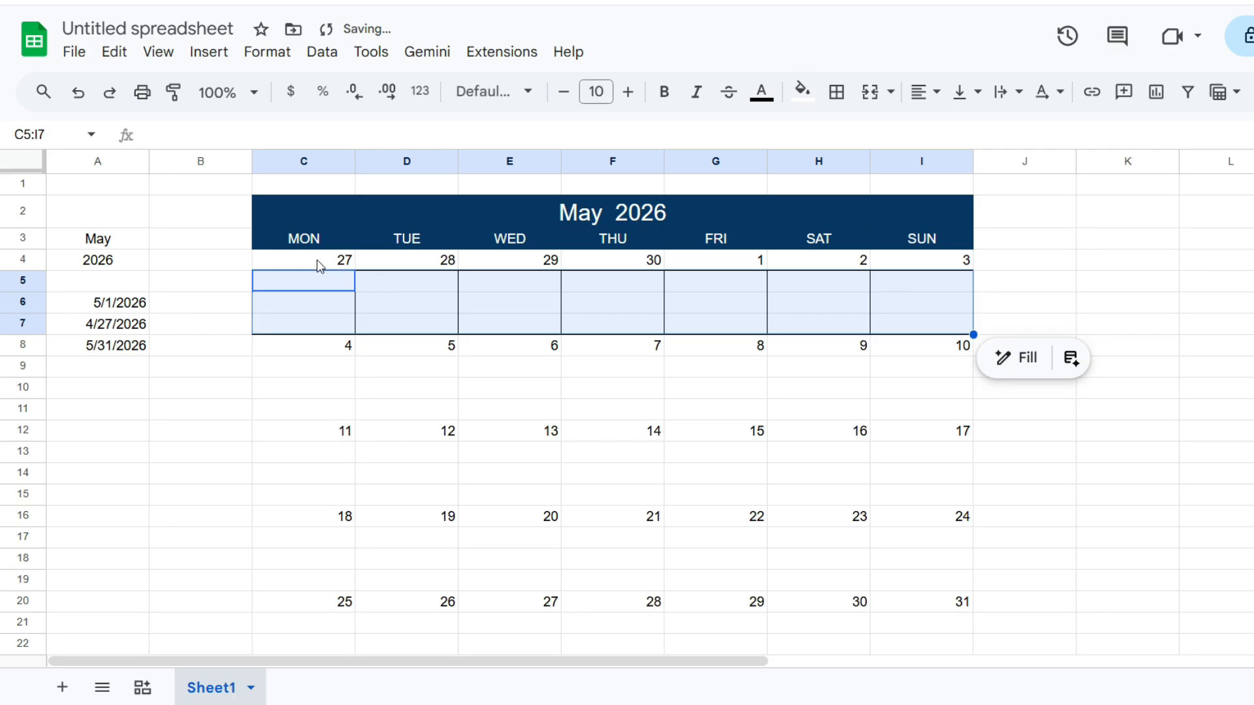
Step: Add an outer border around the first week's date row, C4:I4
drag(320, 262, 921, 265)
click(836, 91)
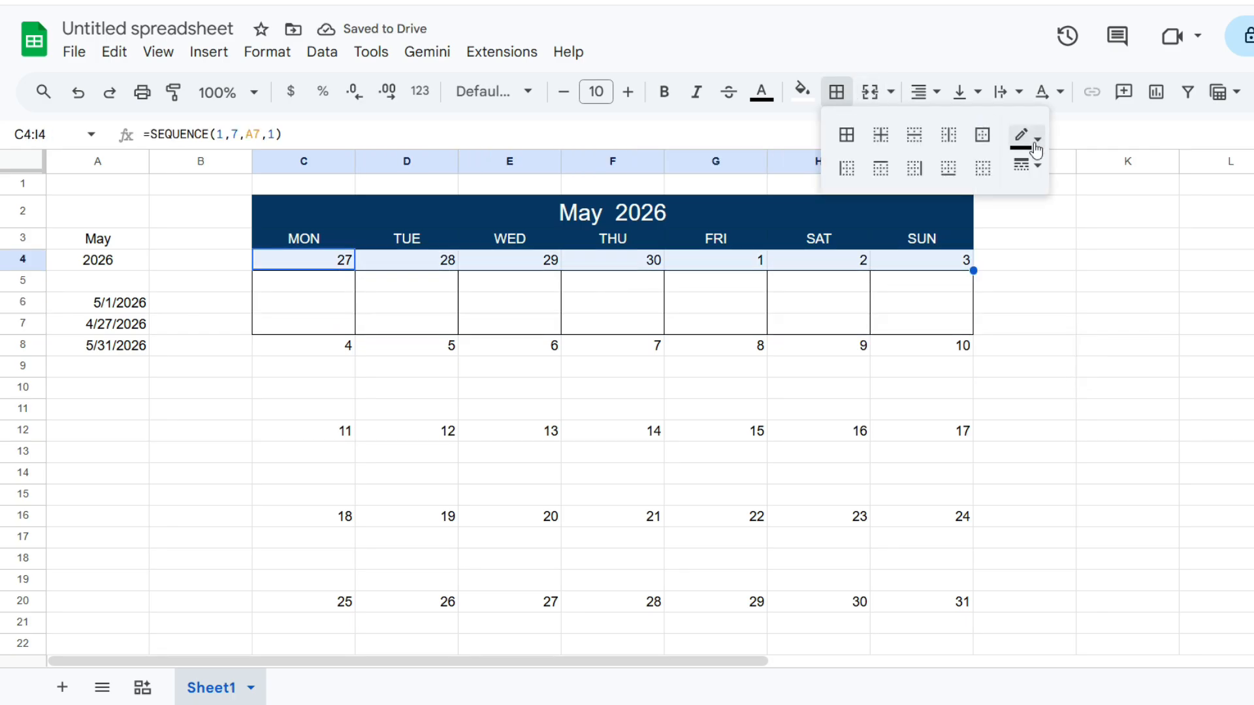
click(988, 146)
click(865, 305)
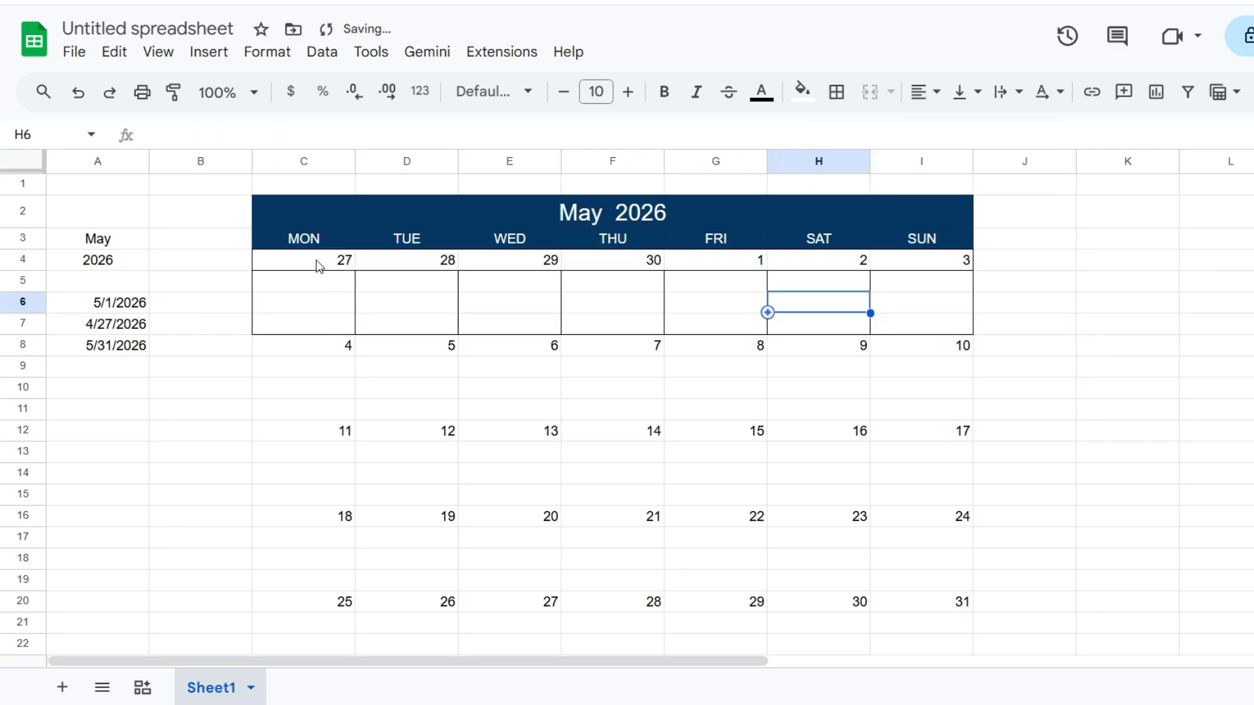
Step: Give the first week's date row, C4:I4, a black fill with white text
drag(318, 267, 896, 263)
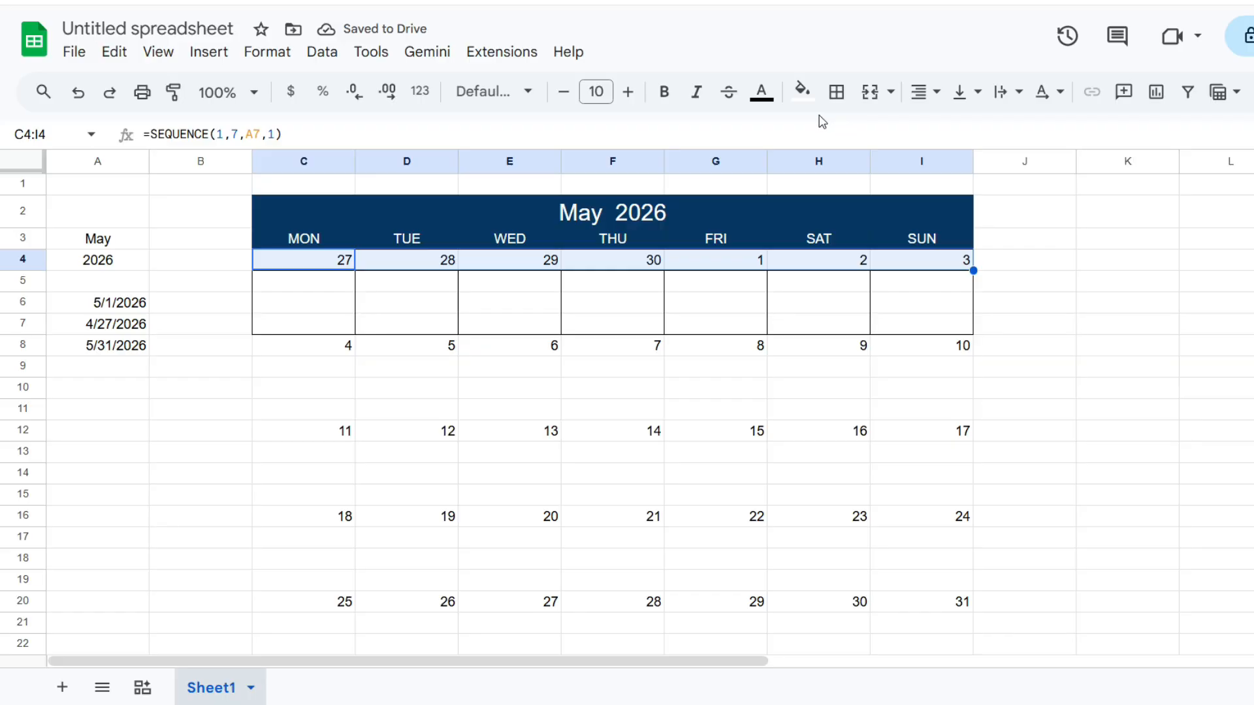
click(802, 91)
click(809, 160)
click(761, 91)
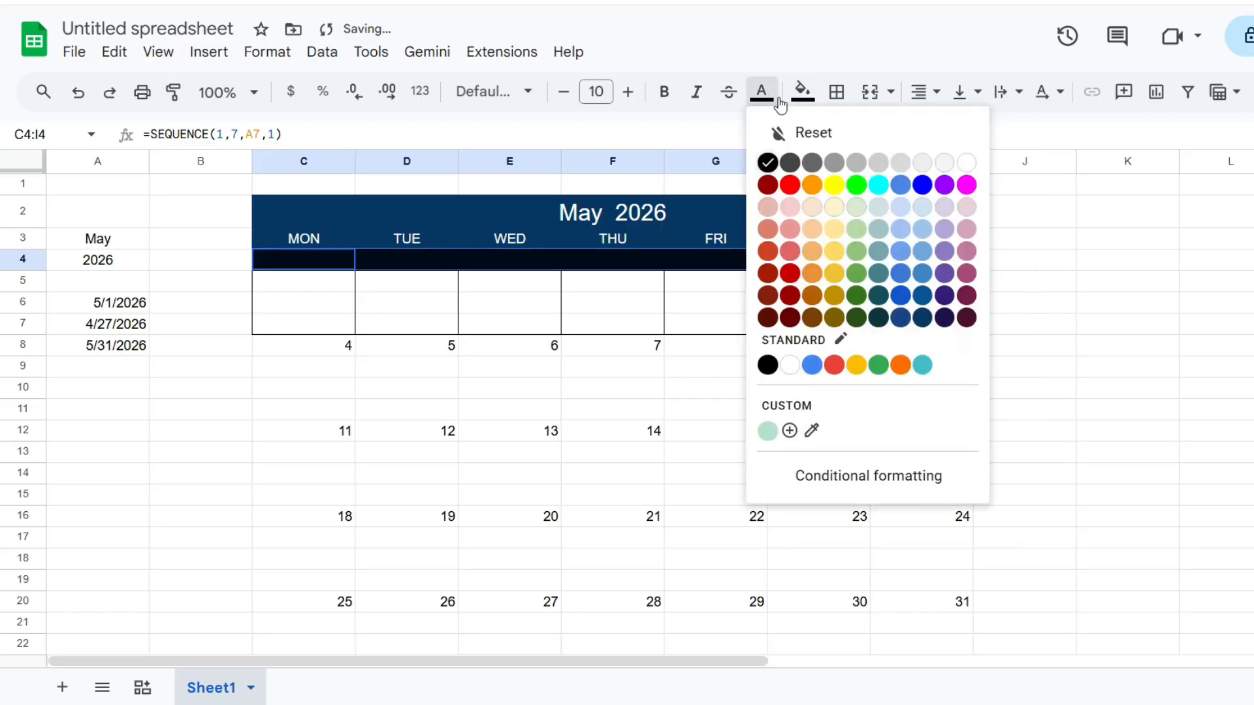
click(967, 163)
click(817, 322)
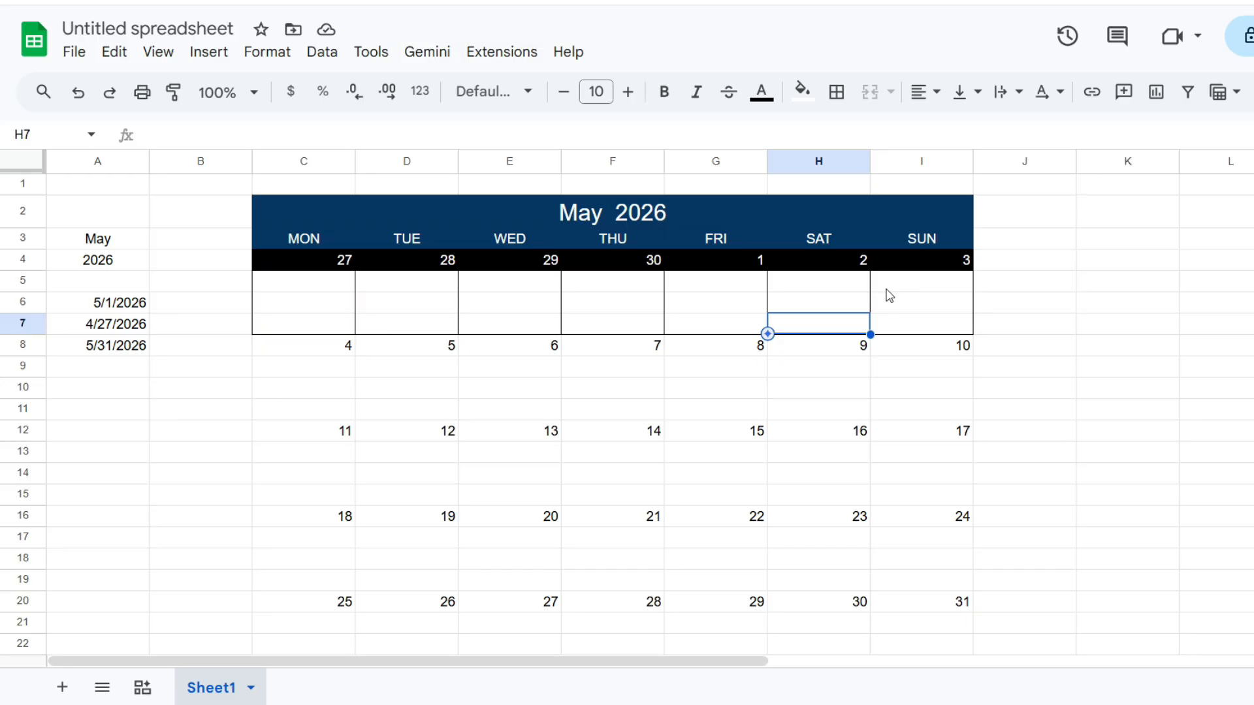
Step: Copy the formatting of the first week block, C4:I7, to the week blocks starting at C8, C12 and C16
drag(336, 261, 930, 324)
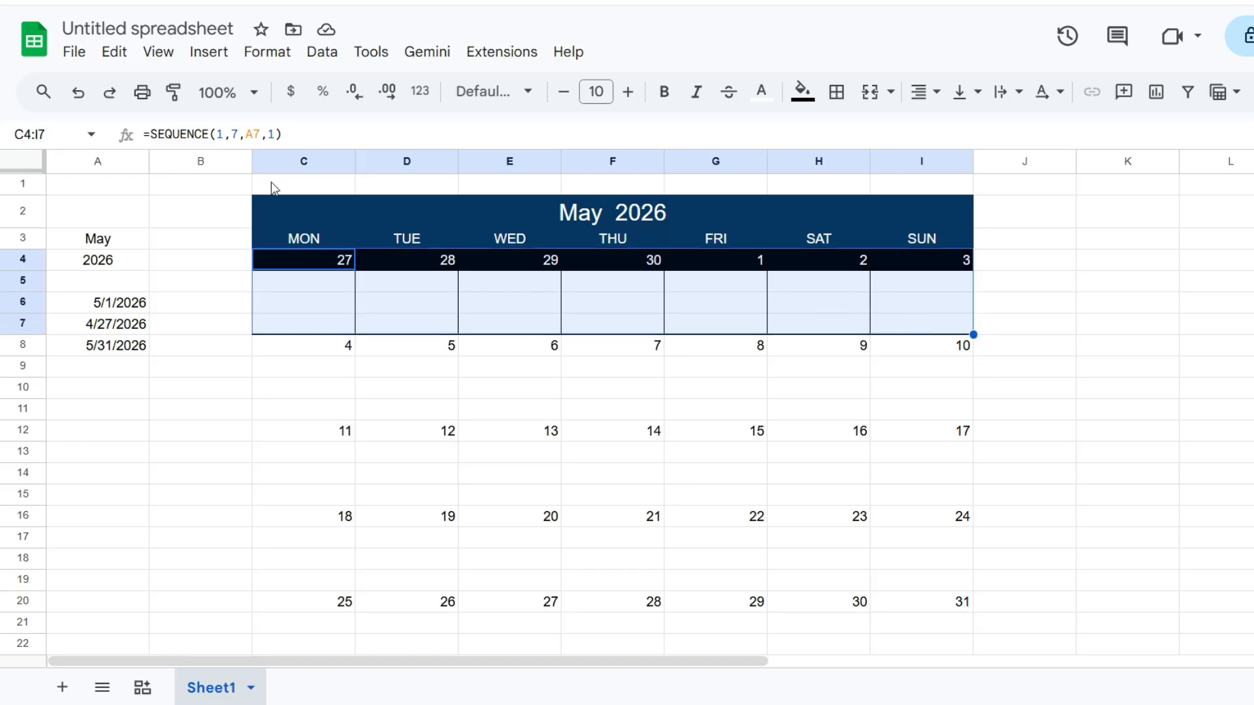
click(173, 92)
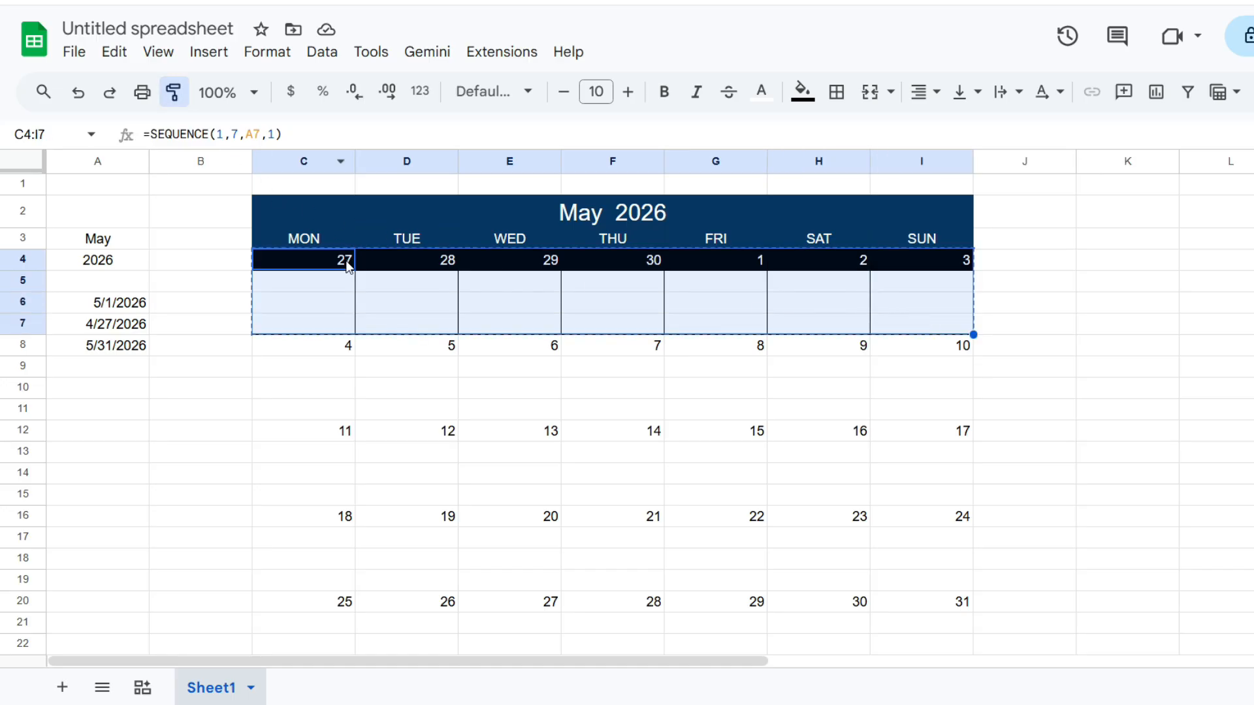
click(350, 355)
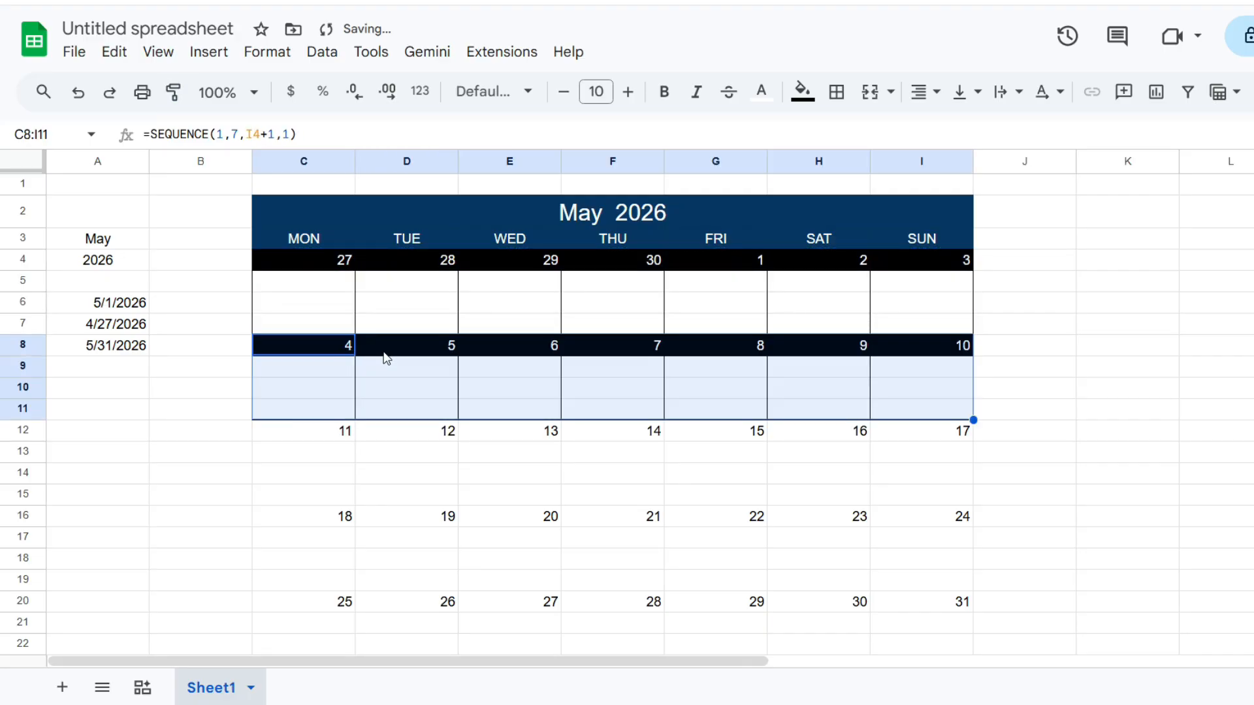
click(173, 93)
click(318, 434)
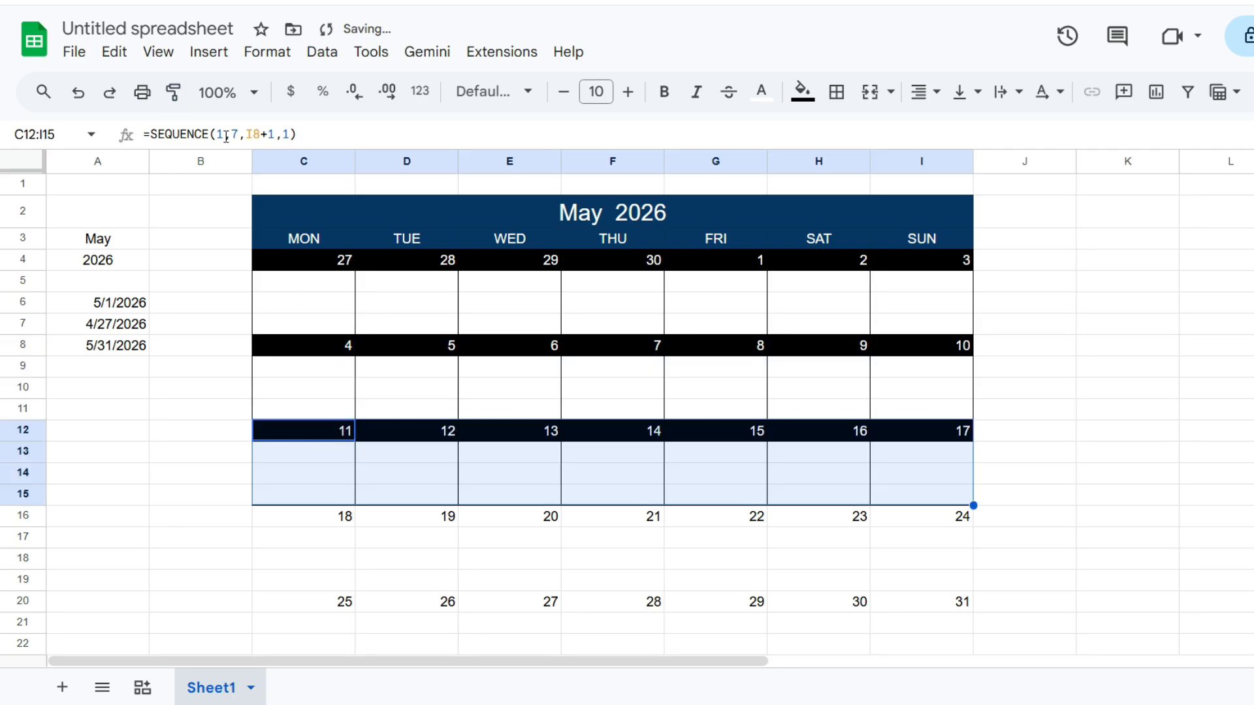
click(173, 92)
click(323, 519)
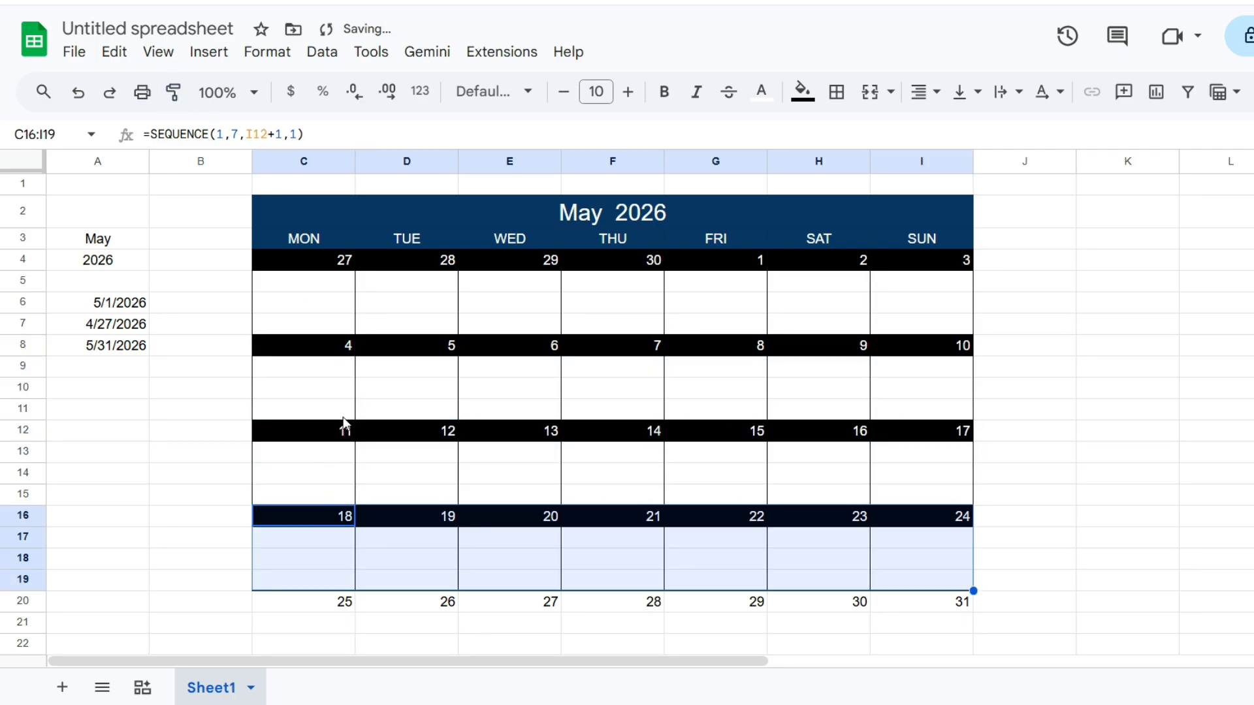
Step: Copy the week block formatting to the fifth and sixth weeks, starting at C20 and C24
scroll(344, 424, down, 3)
click(174, 92)
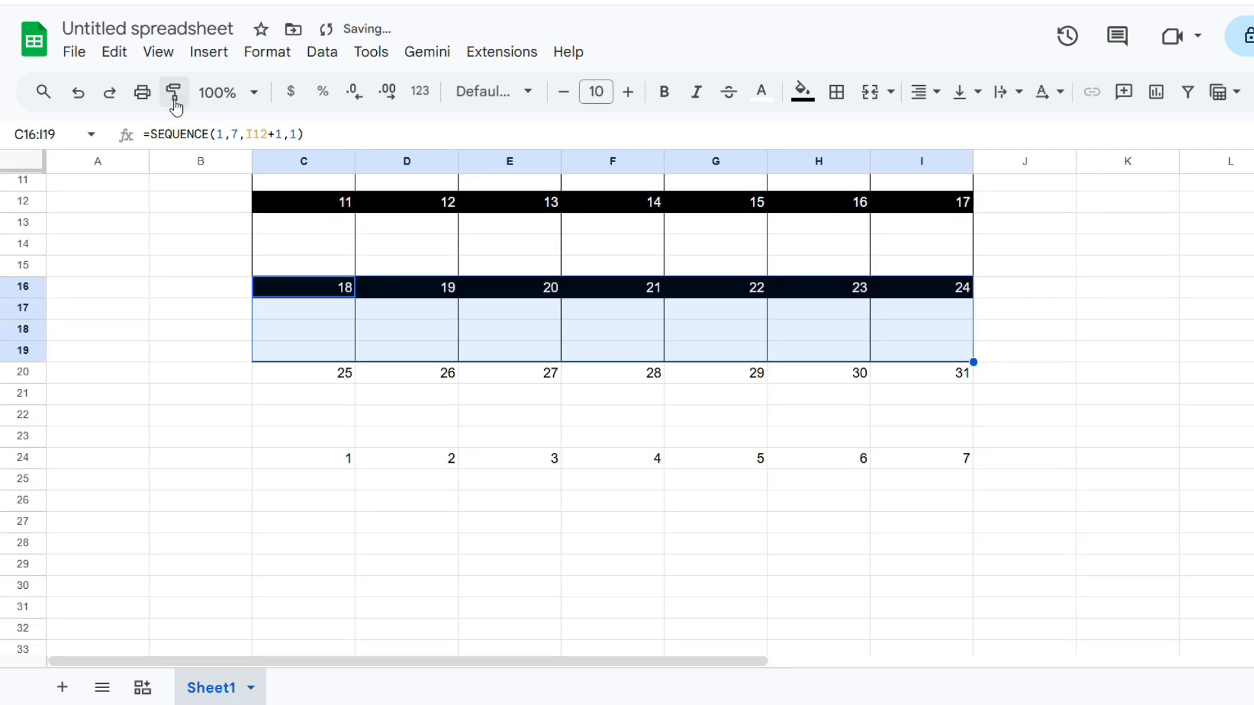
click(328, 379)
click(173, 92)
click(344, 465)
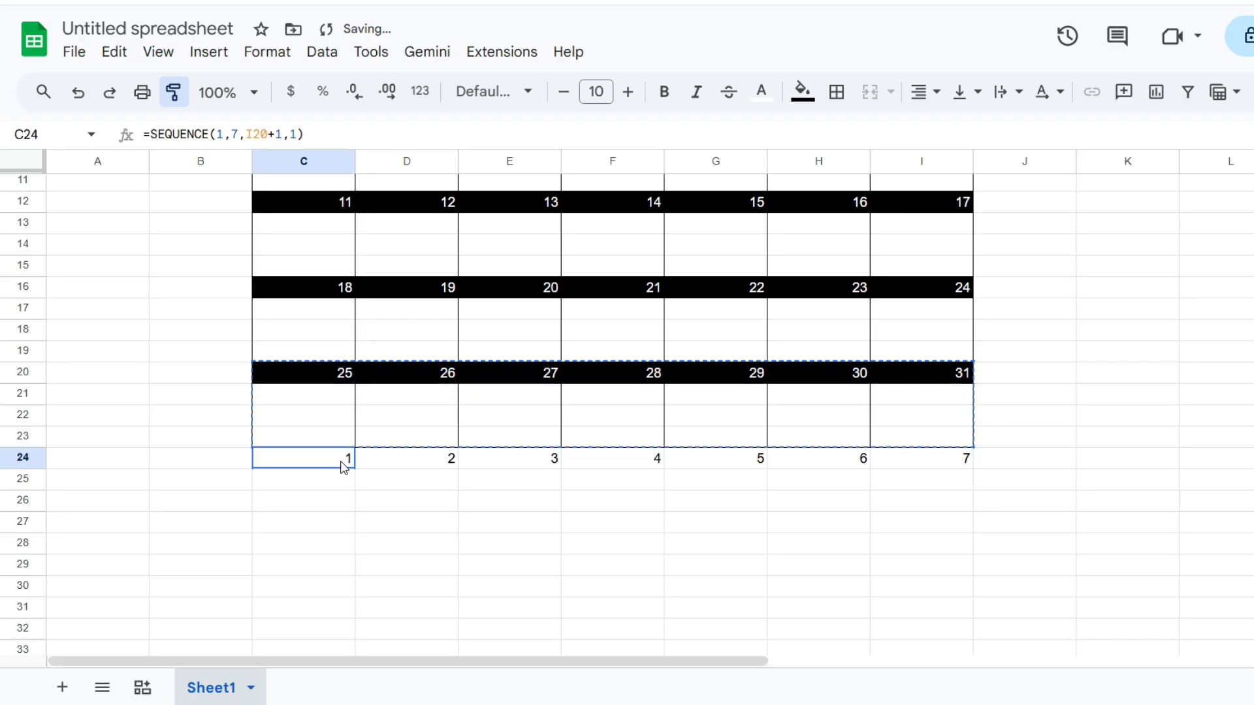
click(379, 402)
scroll(349, 399, up, 3)
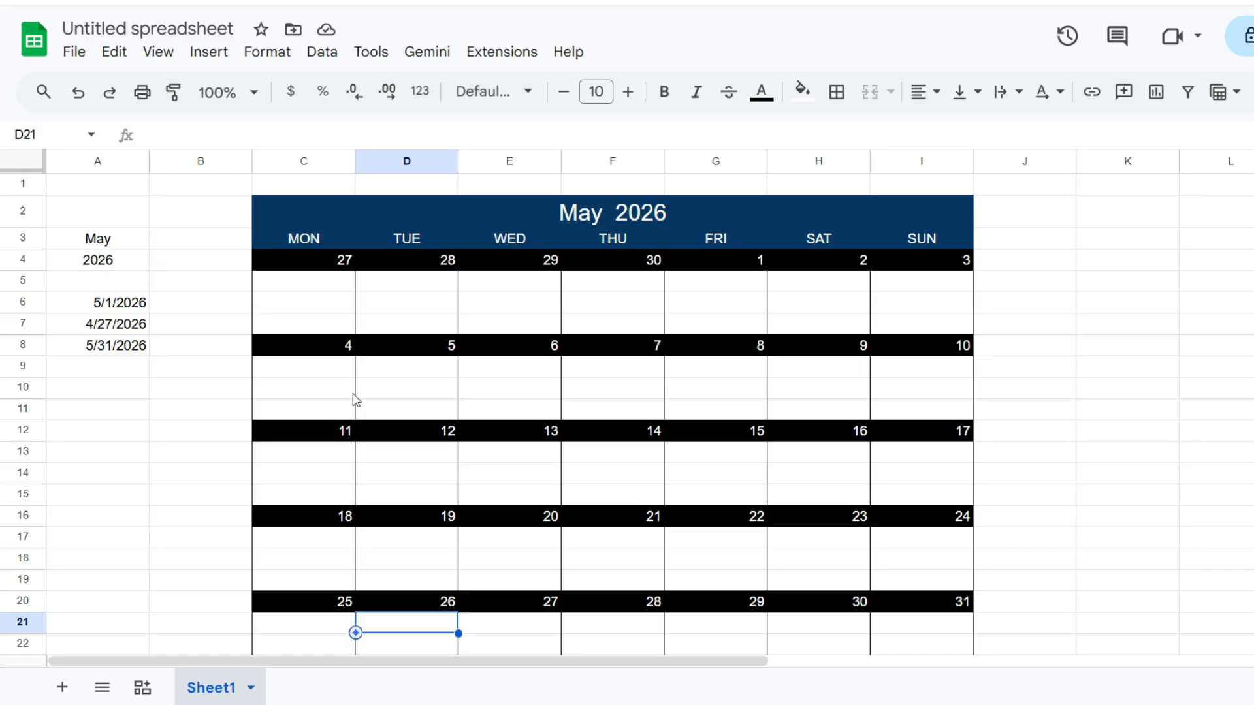
Step: Hide the sheet's gridlines
click(171, 54)
mouse_move(209, 52)
mouse_move(158, 52)
mouse_move(195, 86)
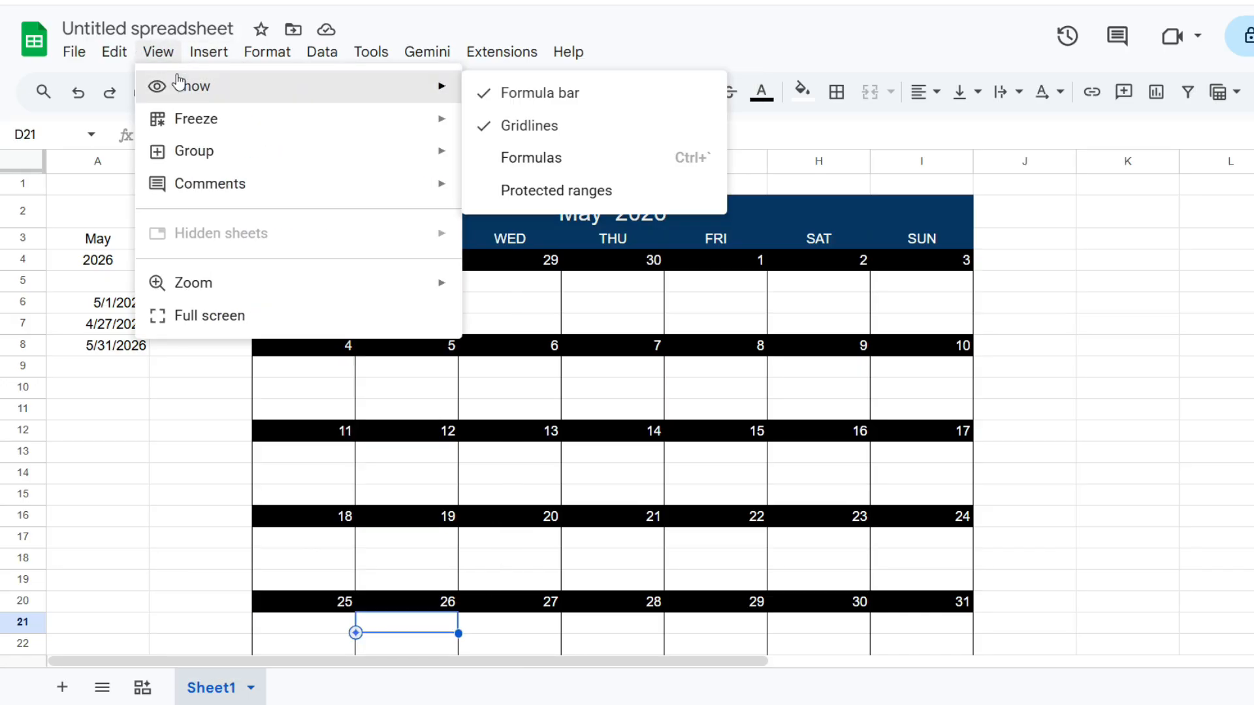
click(551, 131)
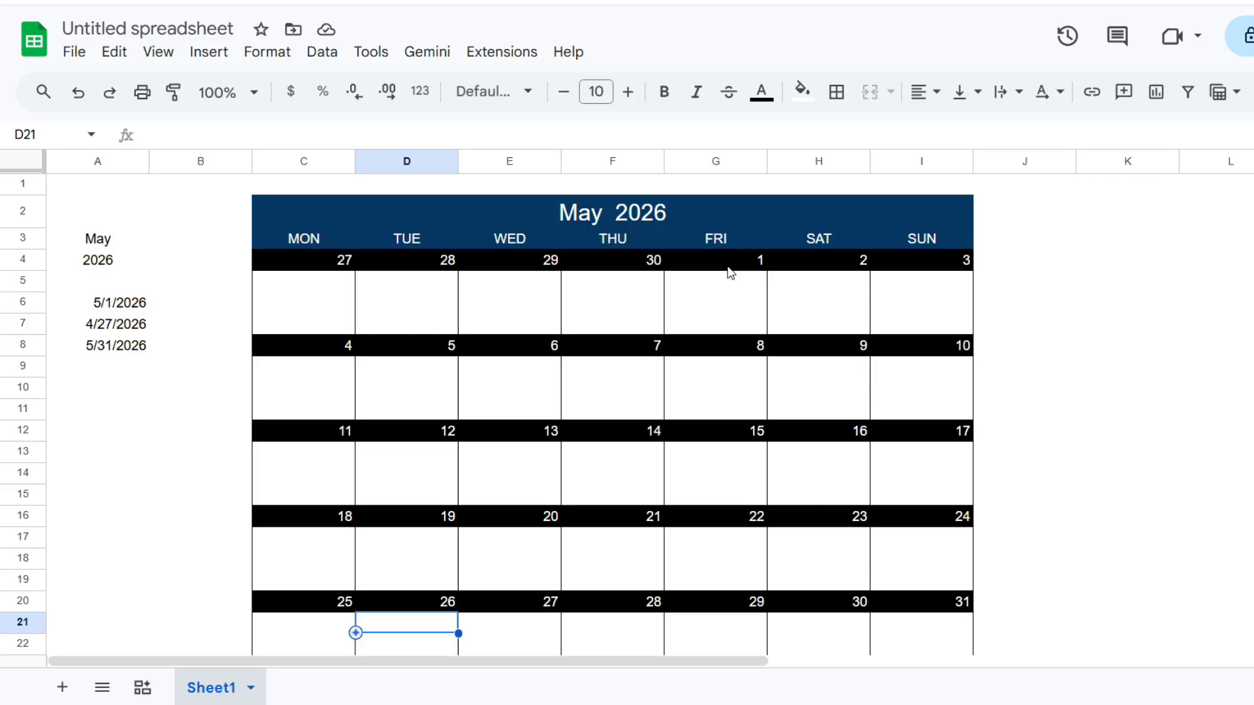
Step: Add a conditional formatting rule to the first week's dates, C4:I4, using the custom formula =C4<$A$6
drag(880, 269, 310, 269)
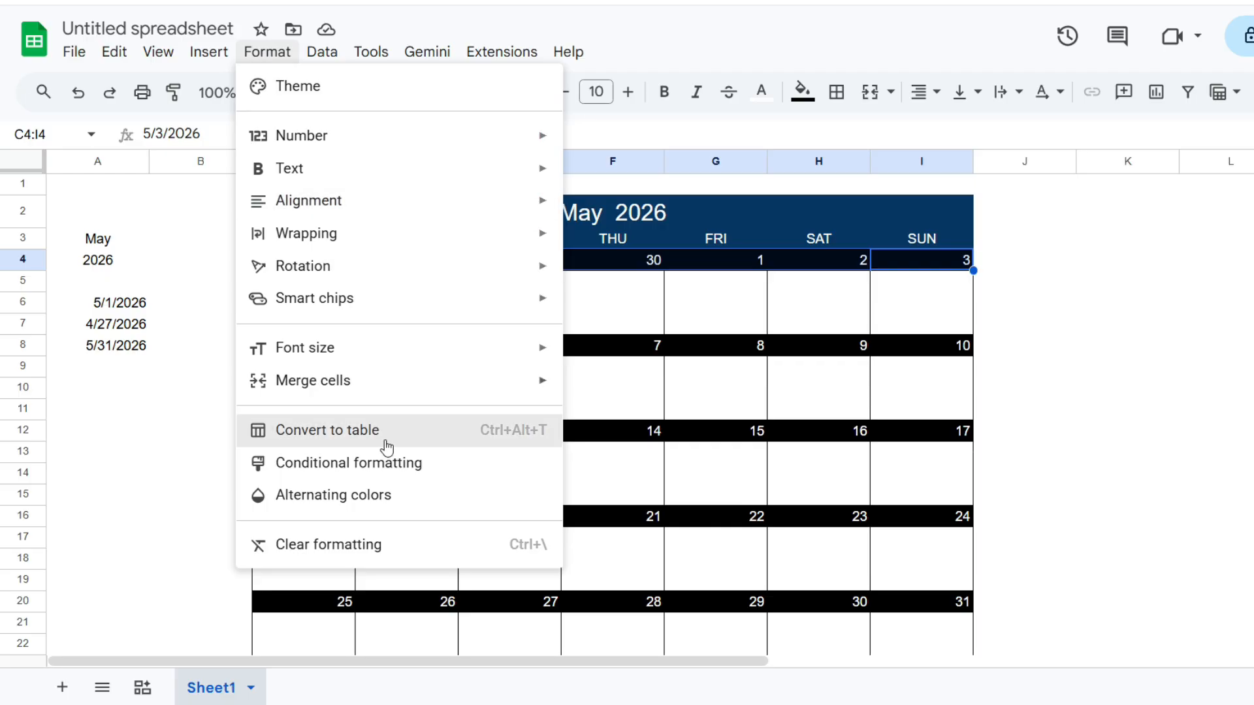
click(390, 460)
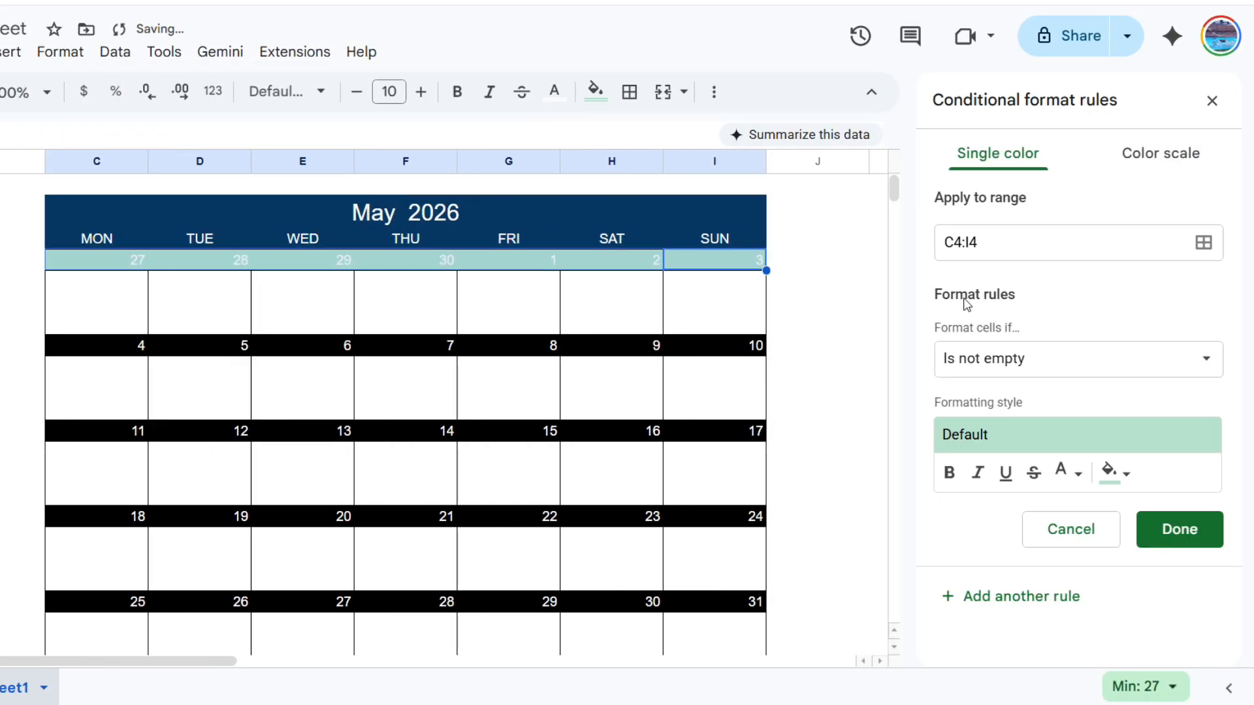
click(1117, 362)
scroll(1084, 431, down, 1)
scroll(1069, 464, down, 3)
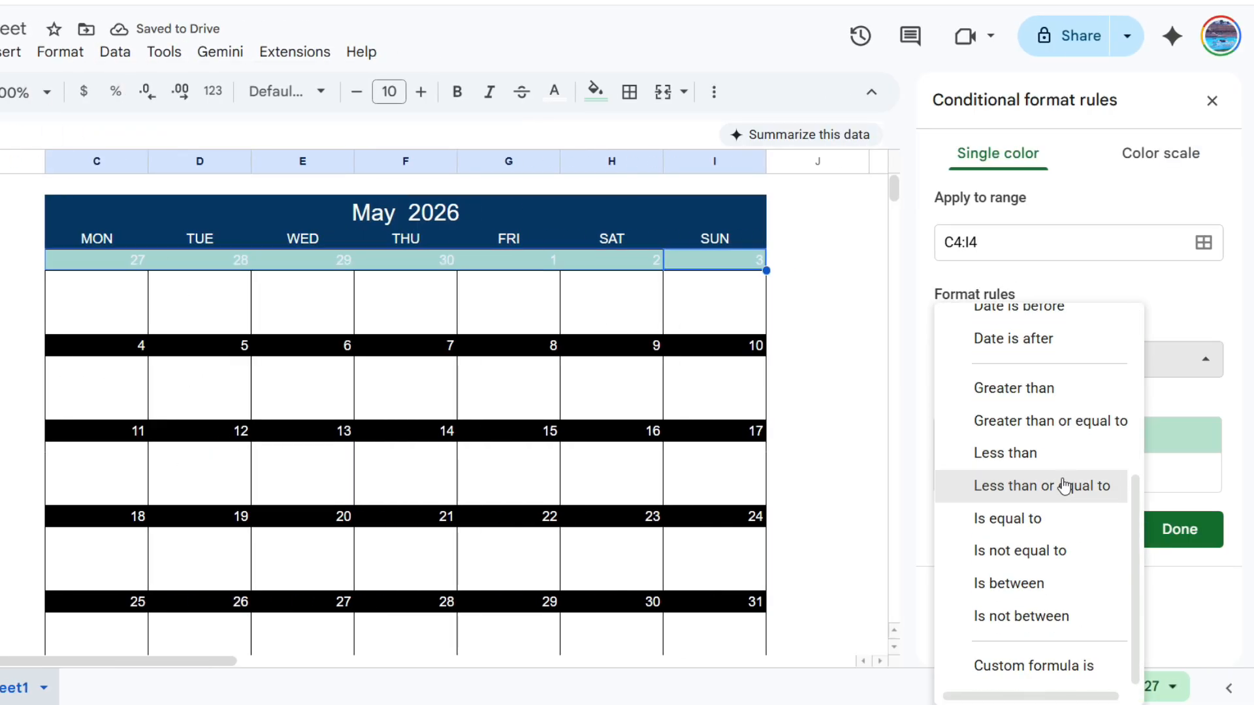
click(1038, 666)
click(1011, 410)
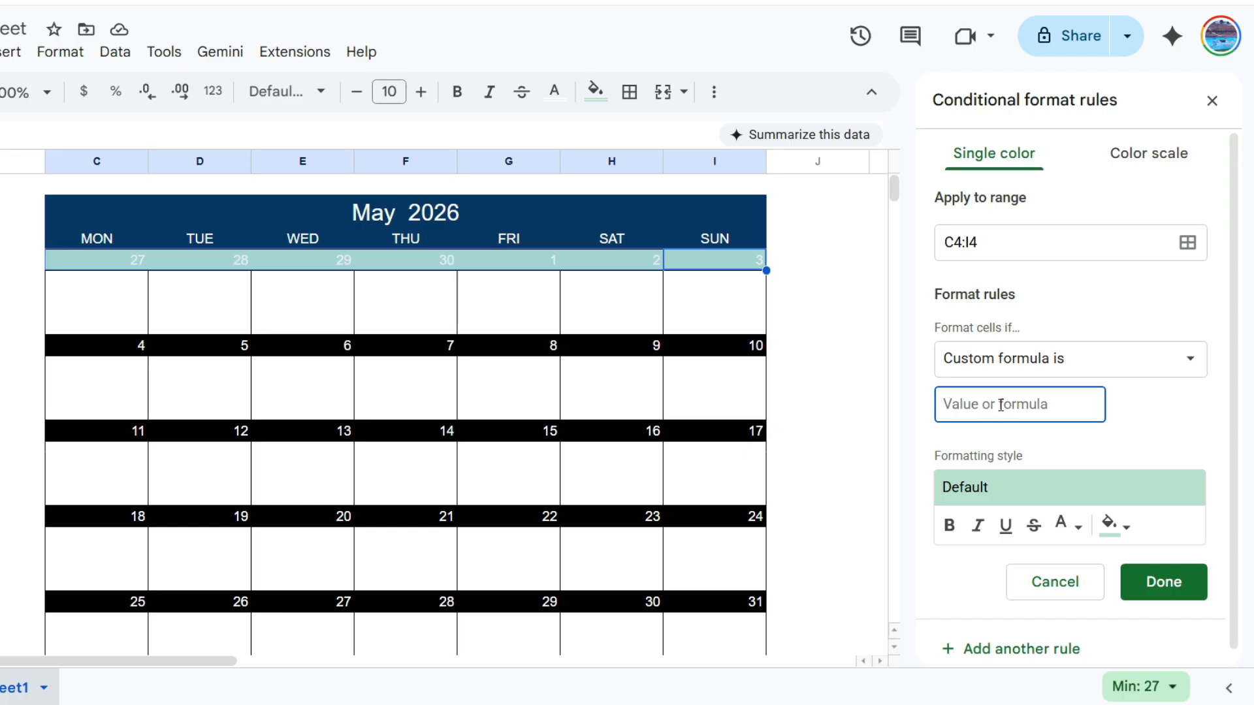
text(=)
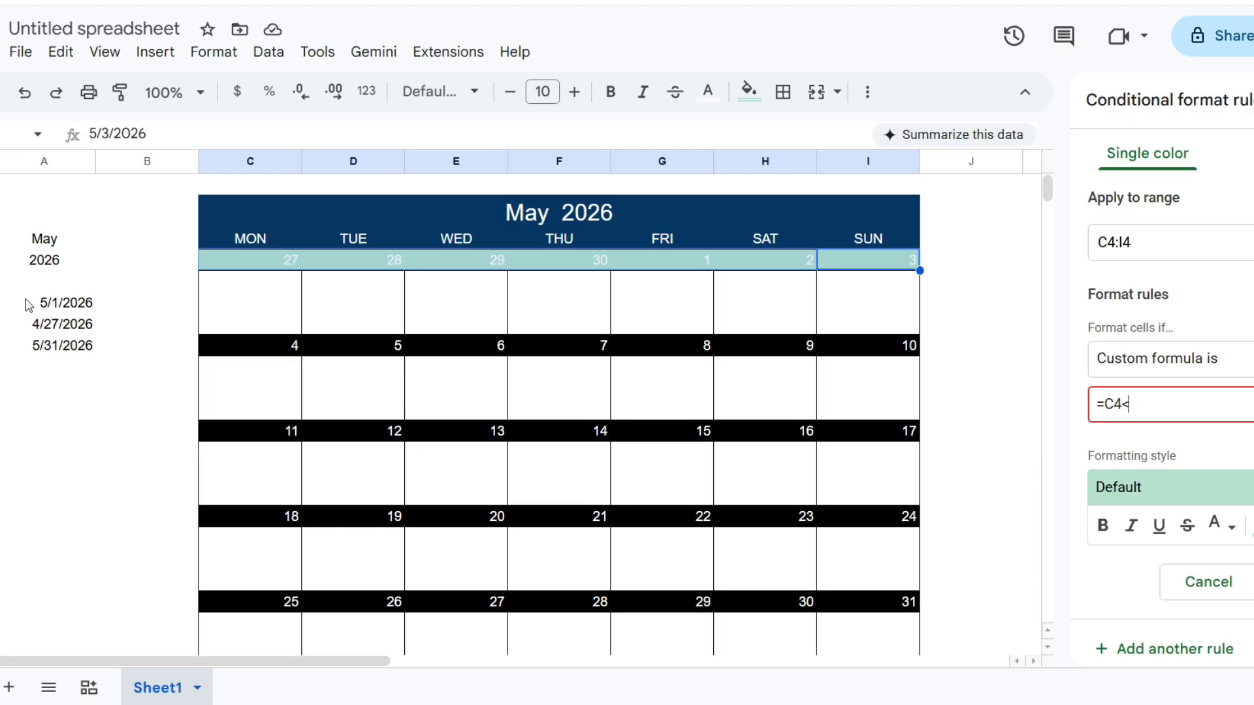
text($A$6)
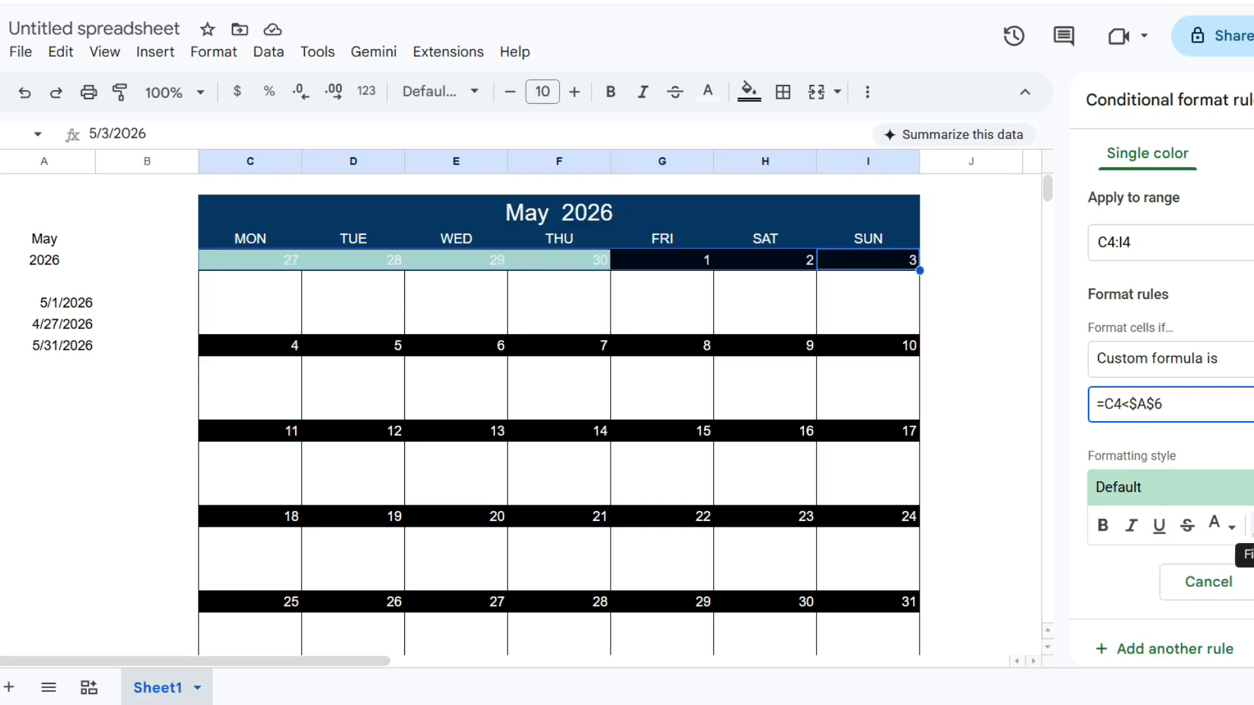
Step: Give the C4:I4 rule a black fill and dark grey text to dim the previous month's days
click(1252, 525)
click(1222, 525)
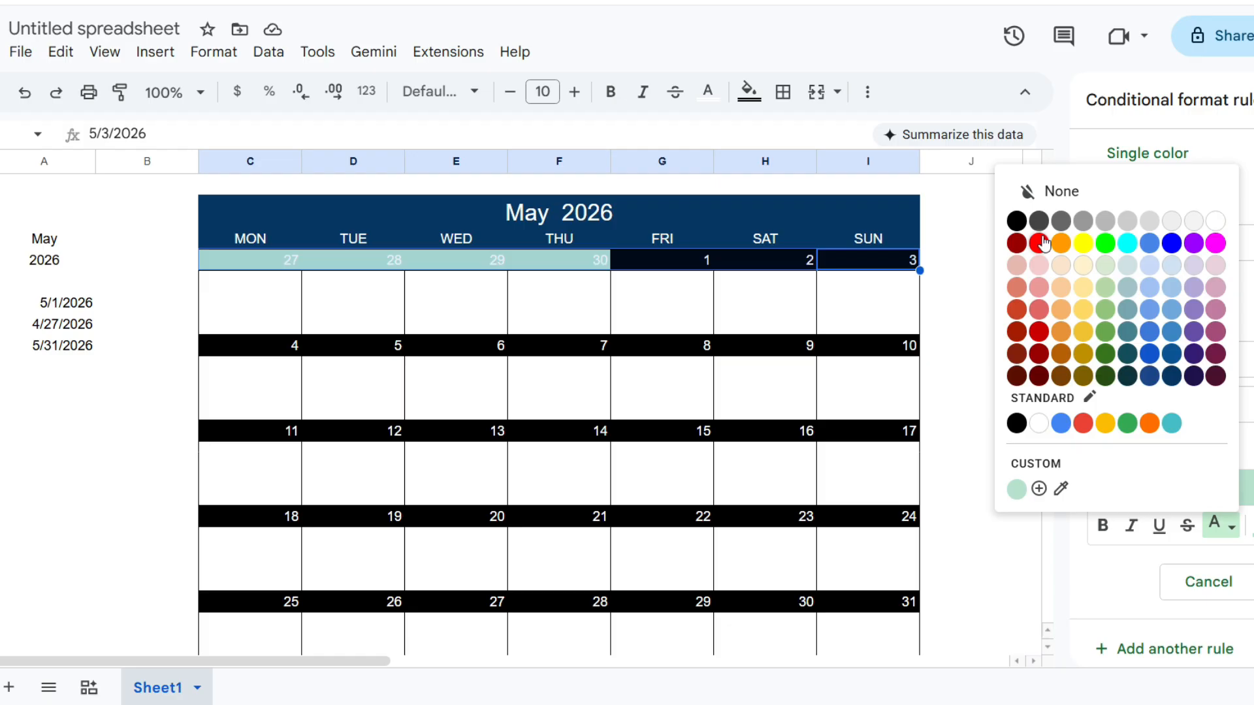
click(1251, 525)
click(1251, 525)
click(1252, 525)
click(1062, 224)
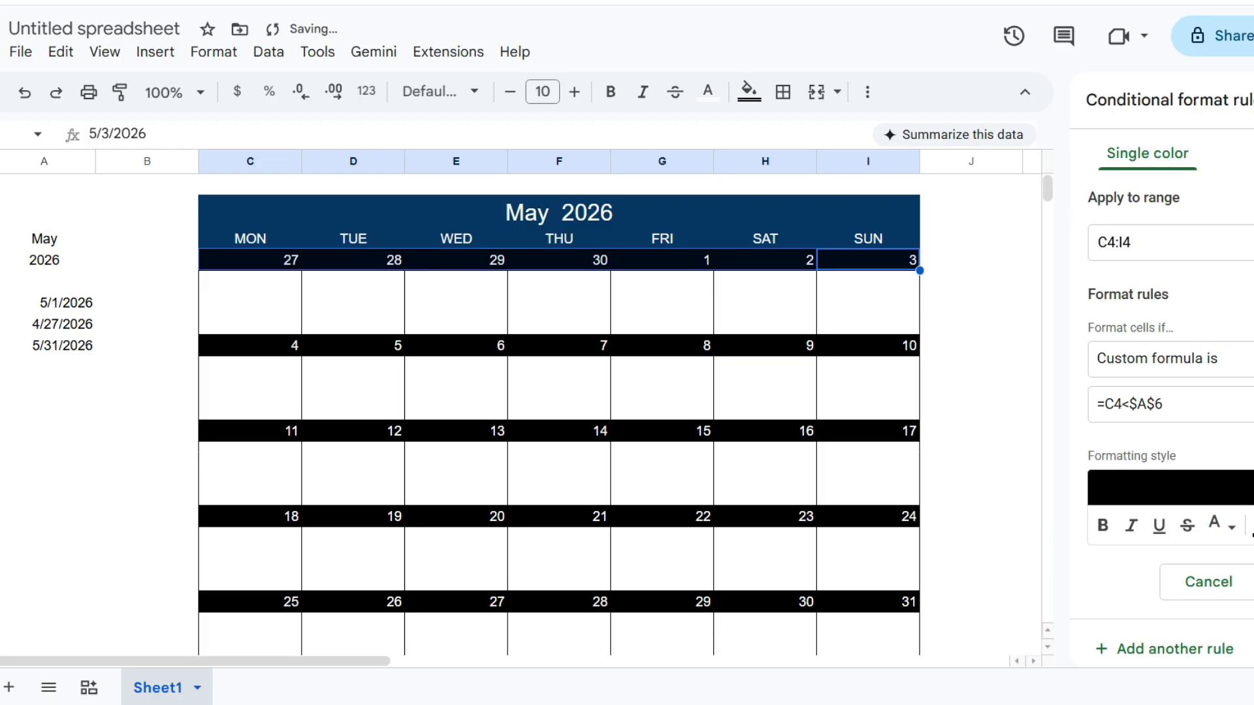
click(1216, 525)
click(1012, 224)
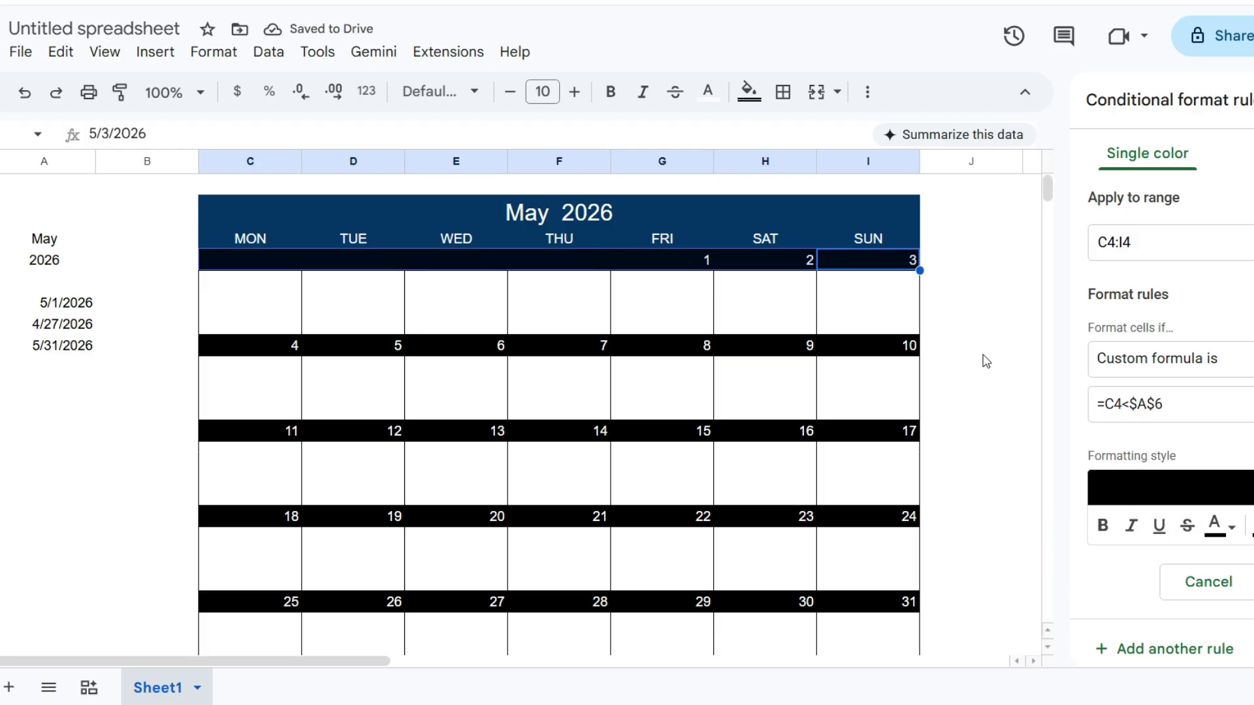
click(1219, 524)
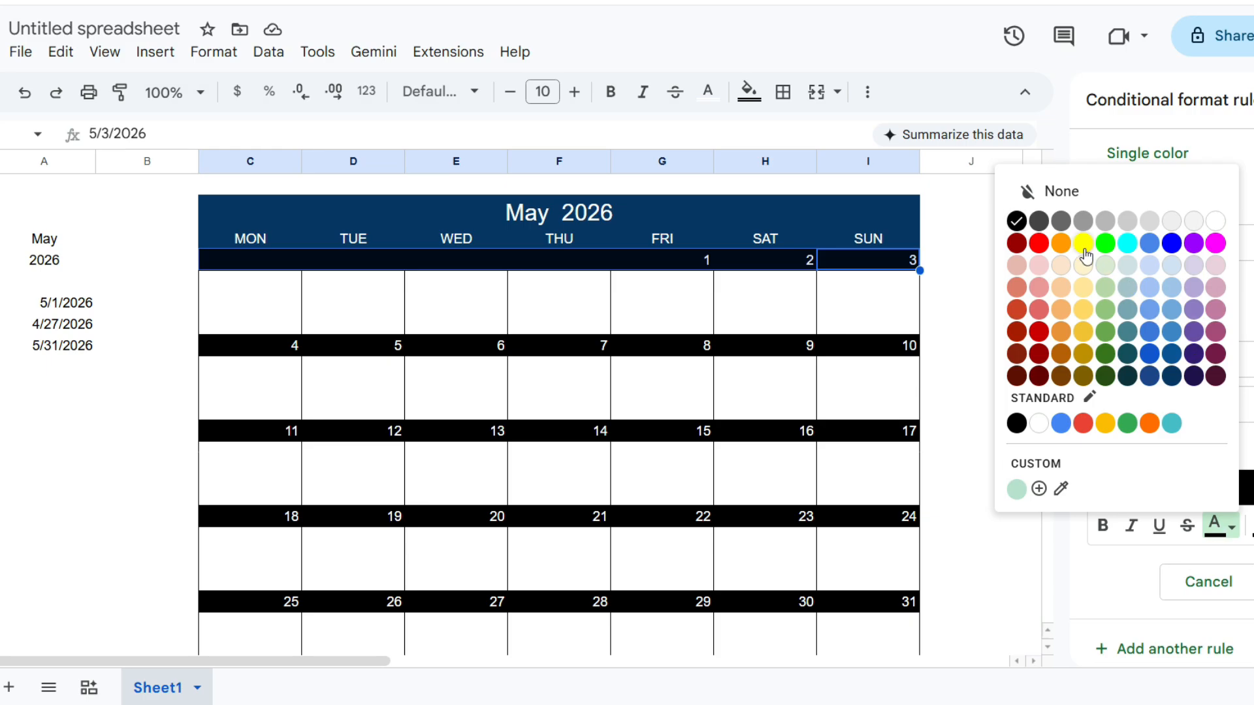
click(1044, 228)
click(614, 321)
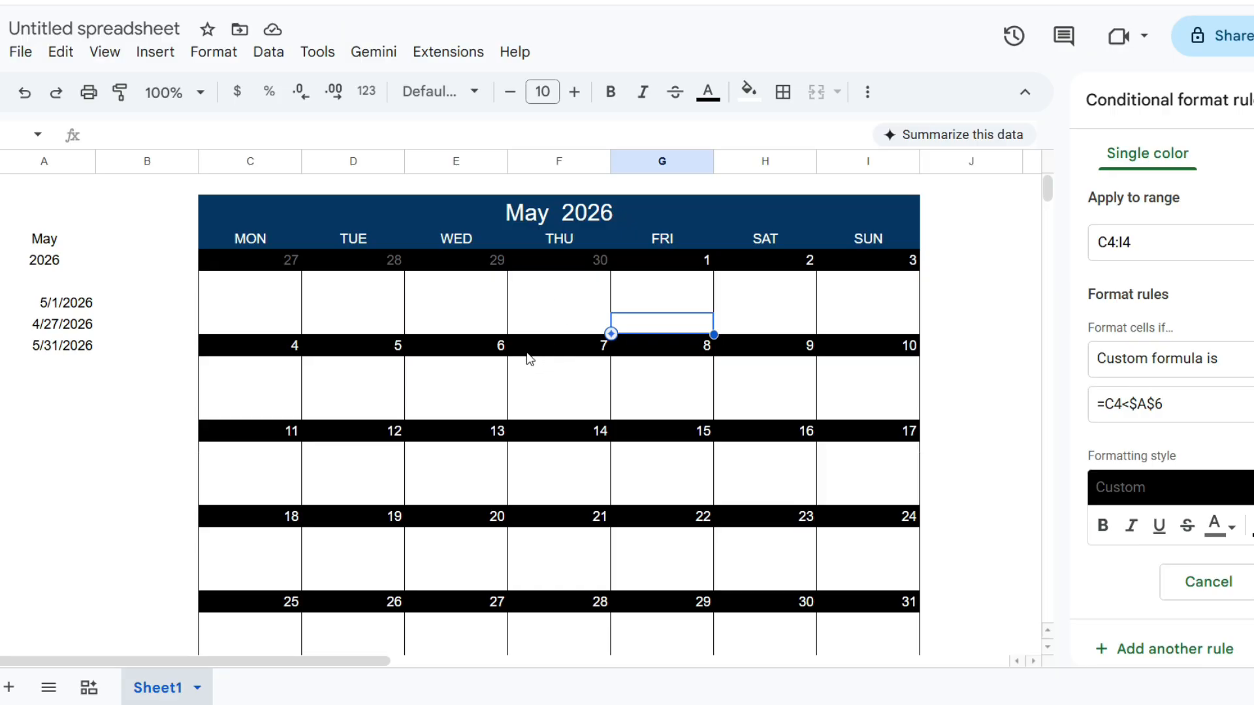
Step: Save the first-week rule and add another conditional formatting rule for the sixth week's dates, C24:I24
scroll(497, 389, down, 3)
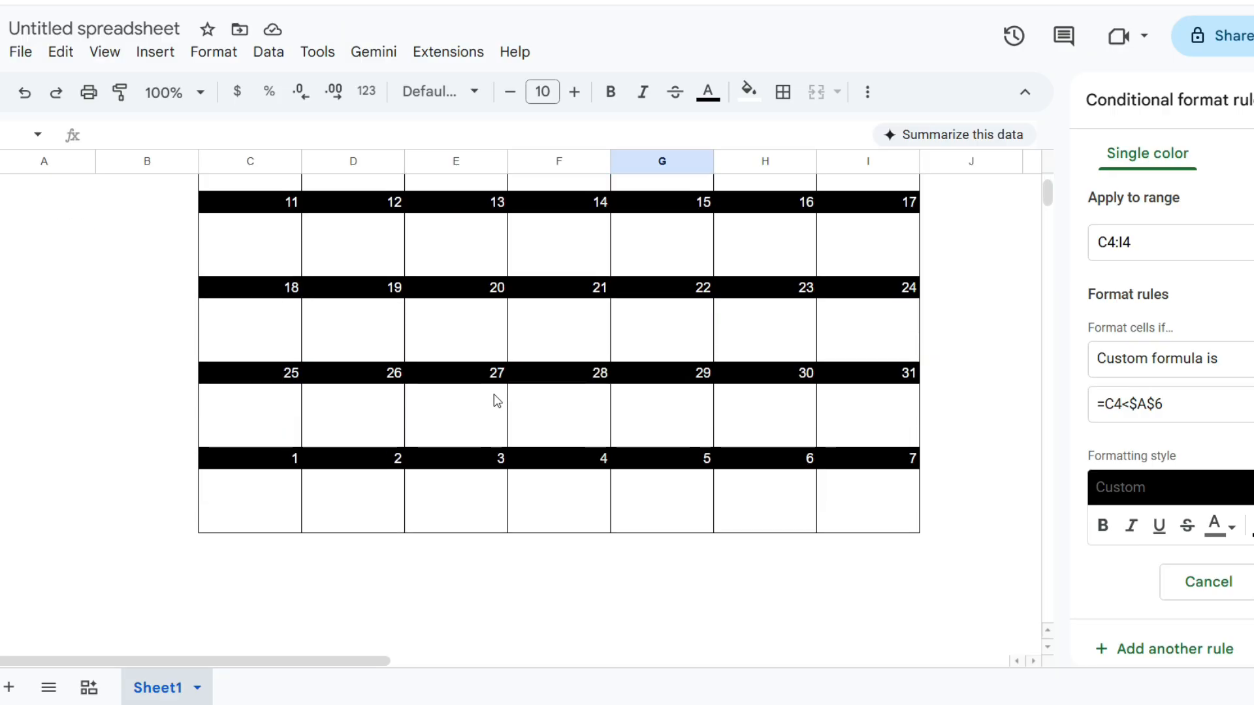
scroll(417, 448, up, 1)
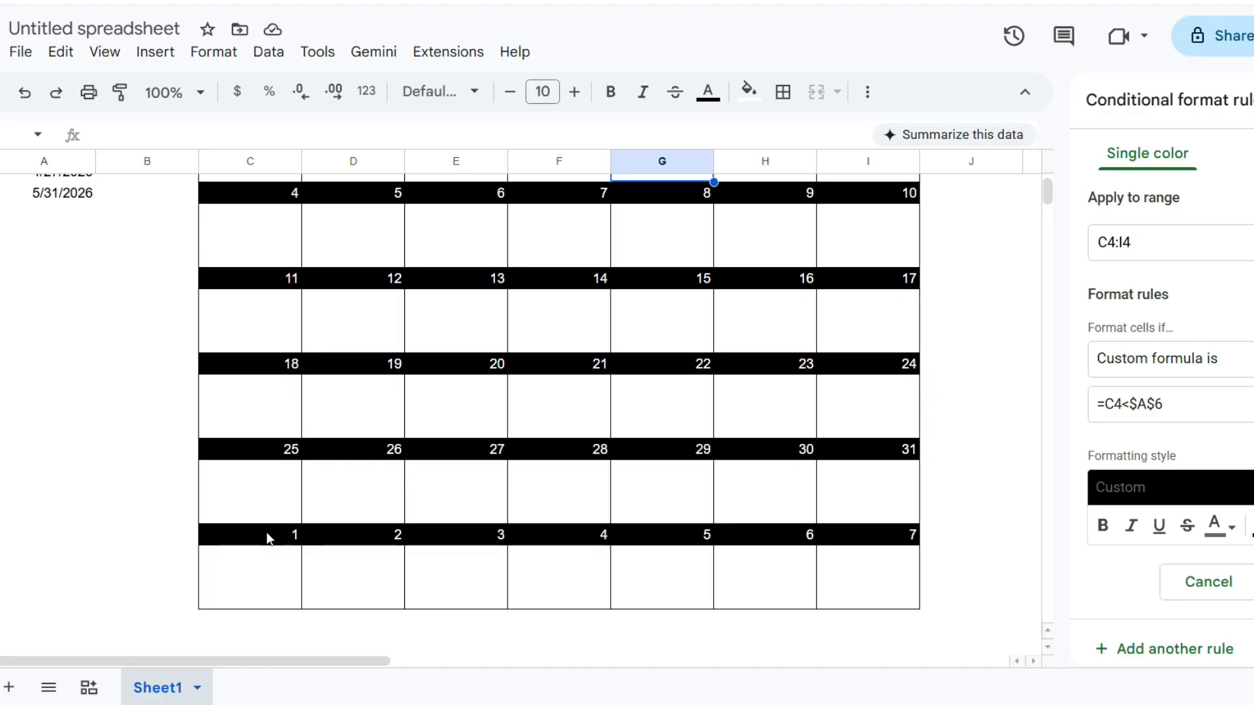
drag(269, 537, 871, 542)
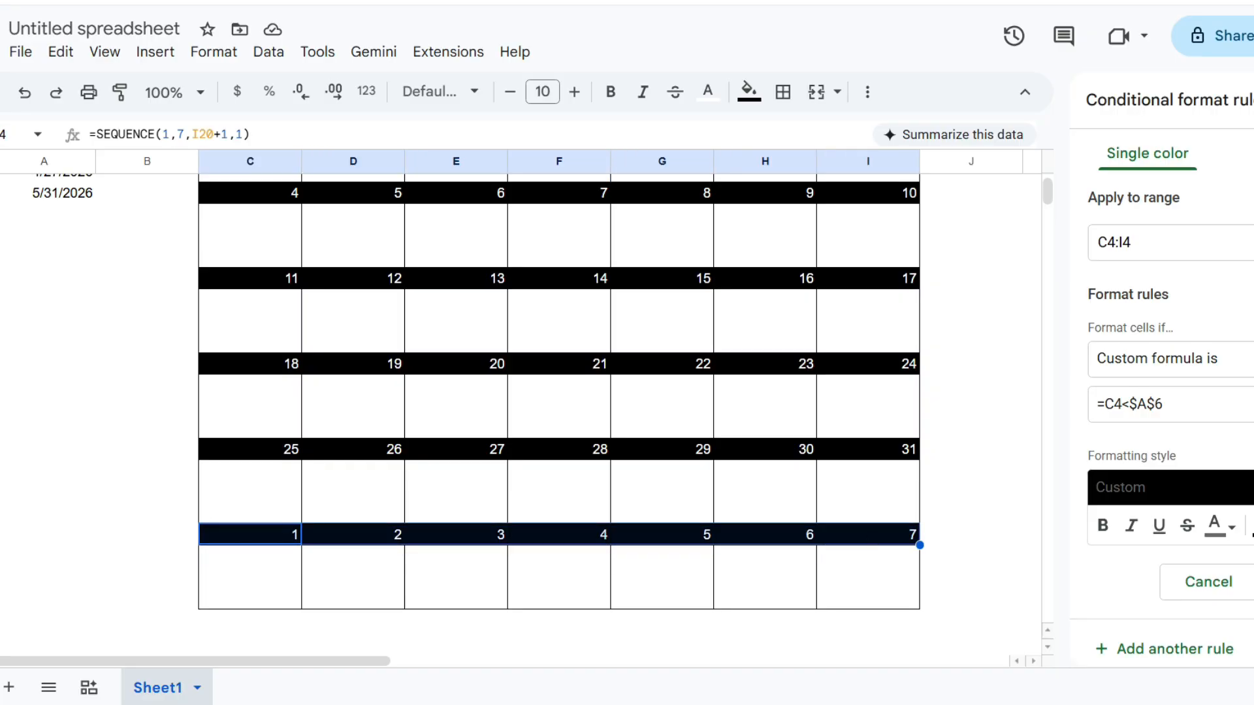
click(1253, 581)
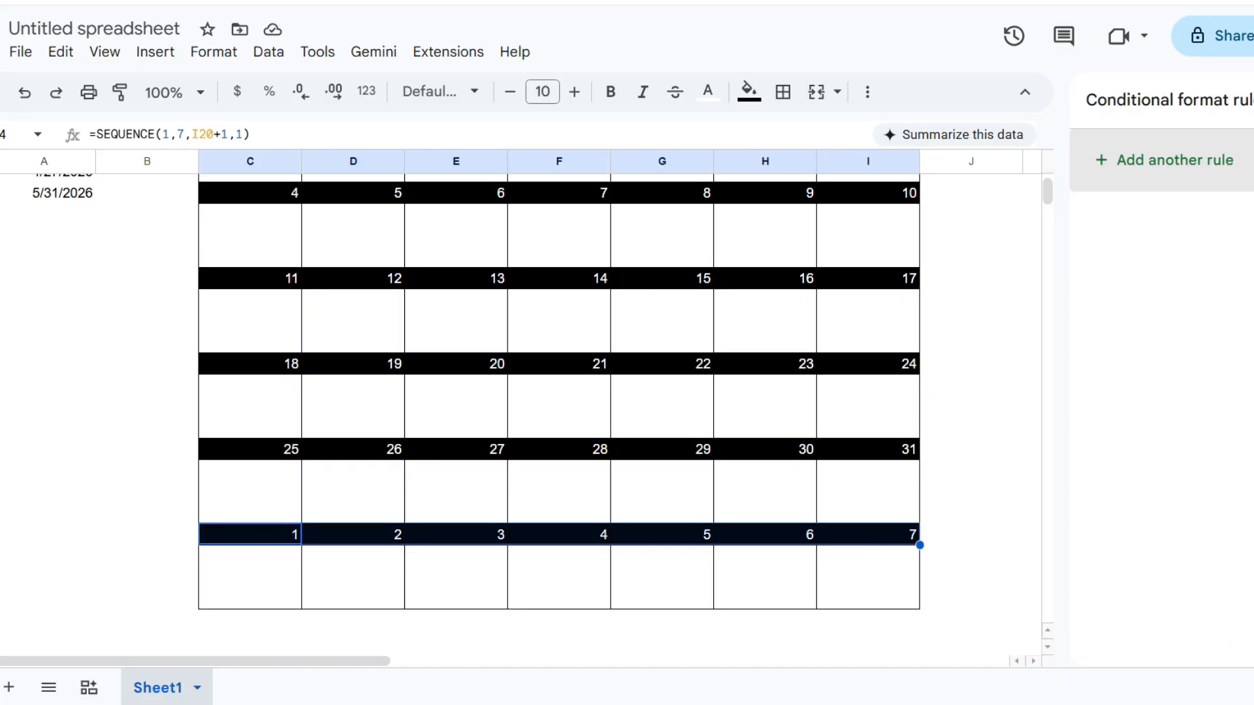
click(1204, 173)
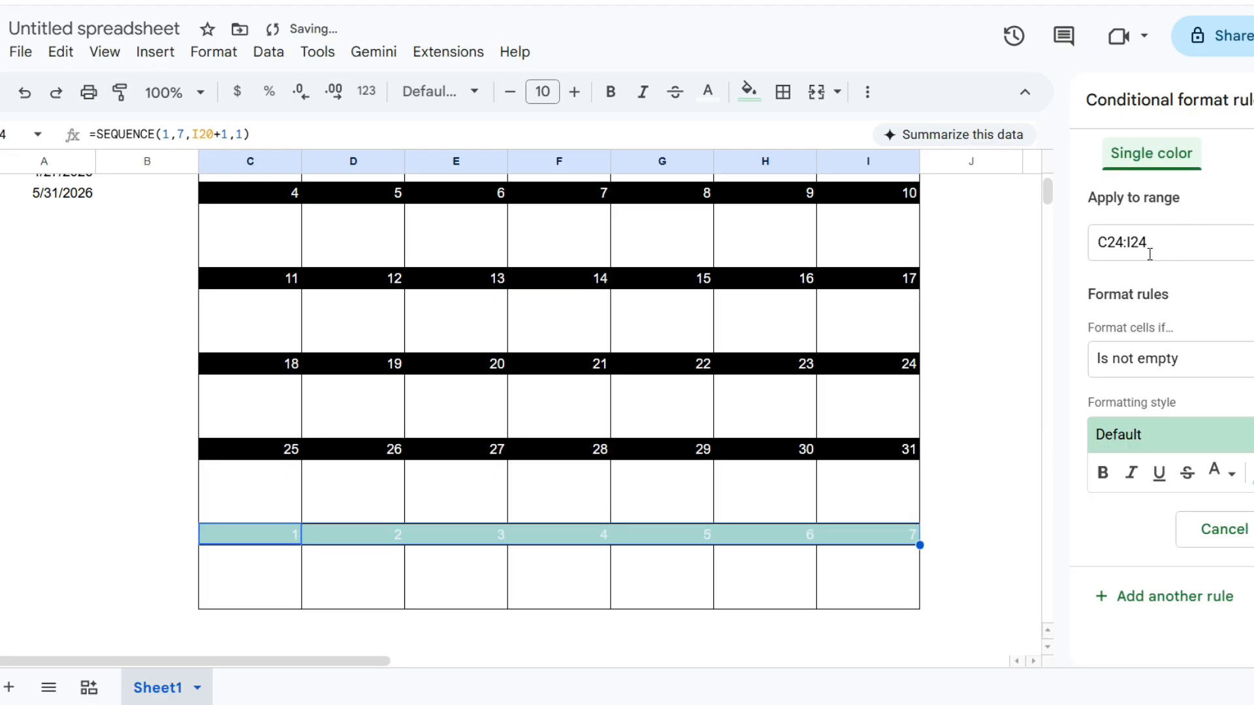
Step: Set the C24:I24 rule's condition to the custom formula =C24>$A$8
click(1158, 346)
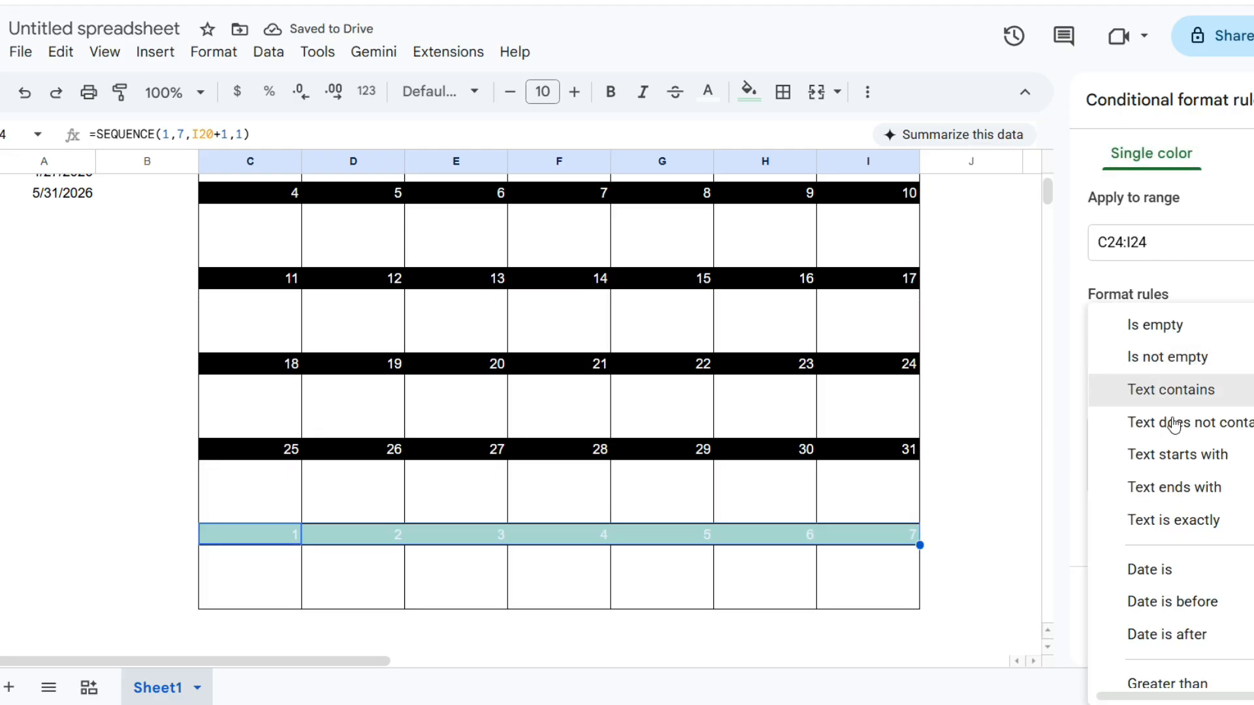
scroll(1175, 490, down, 3)
click(1197, 673)
click(1155, 405)
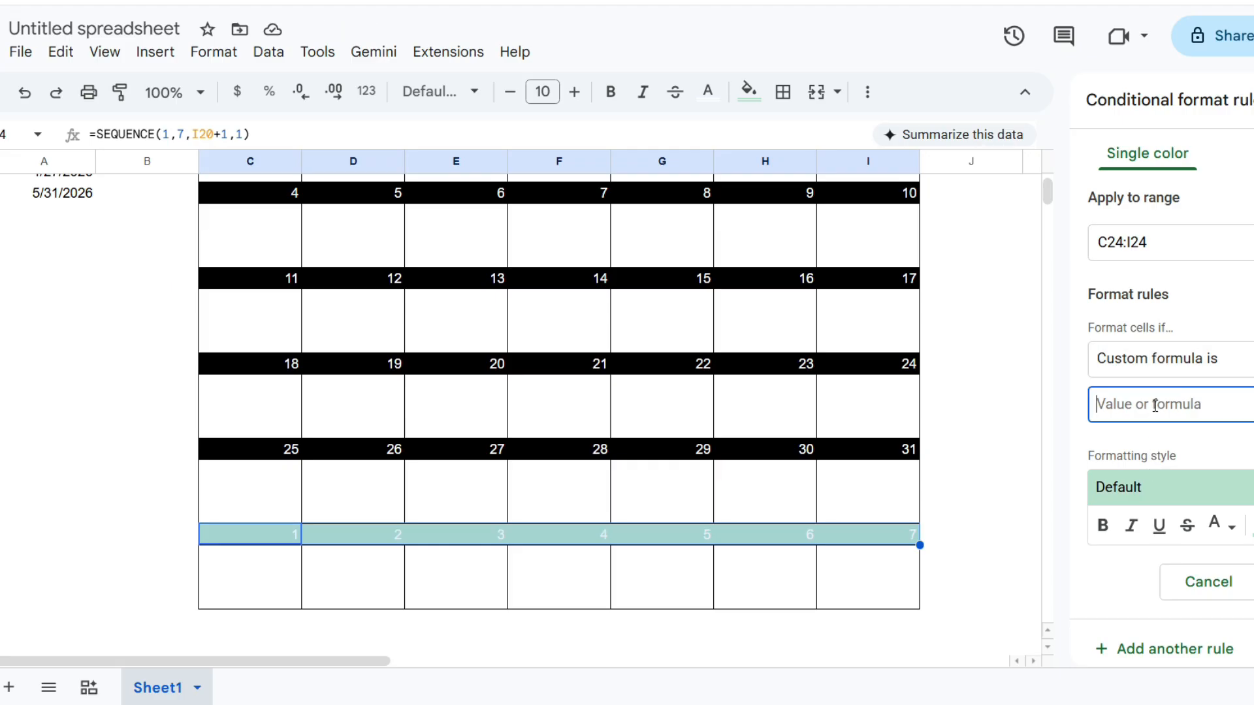
text(=C)
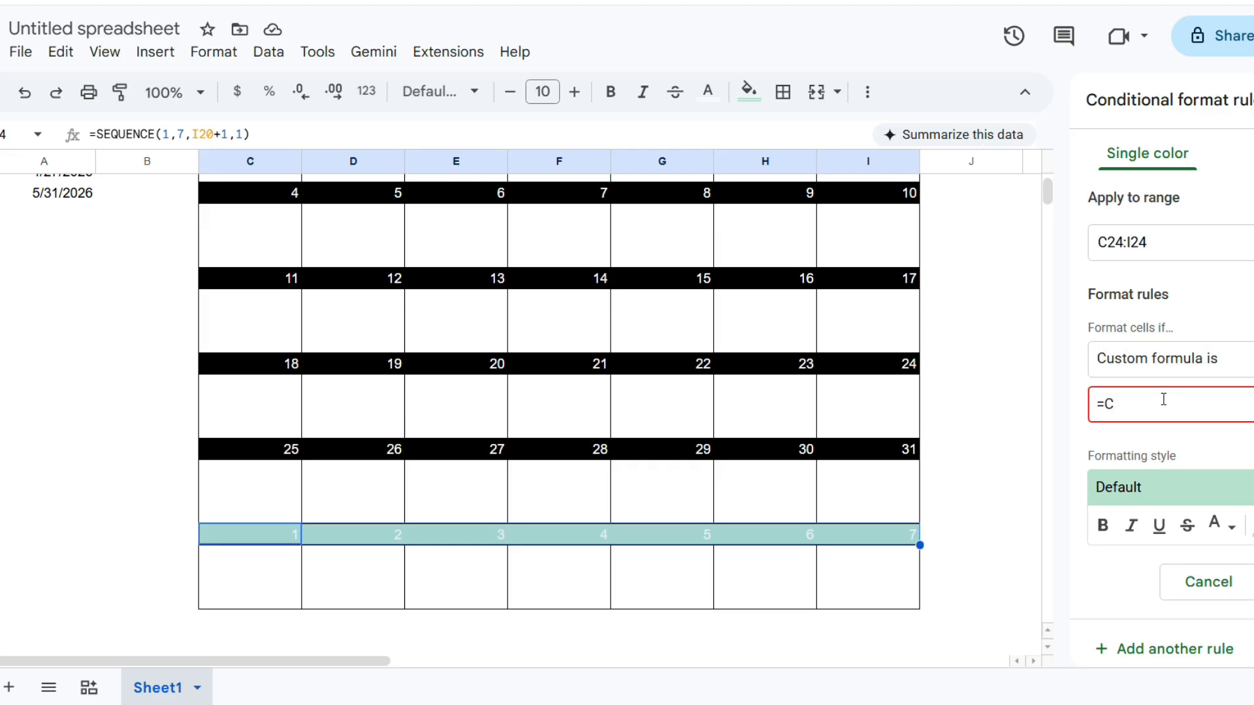
text(24>)
scroll(188, 296, up, 3)
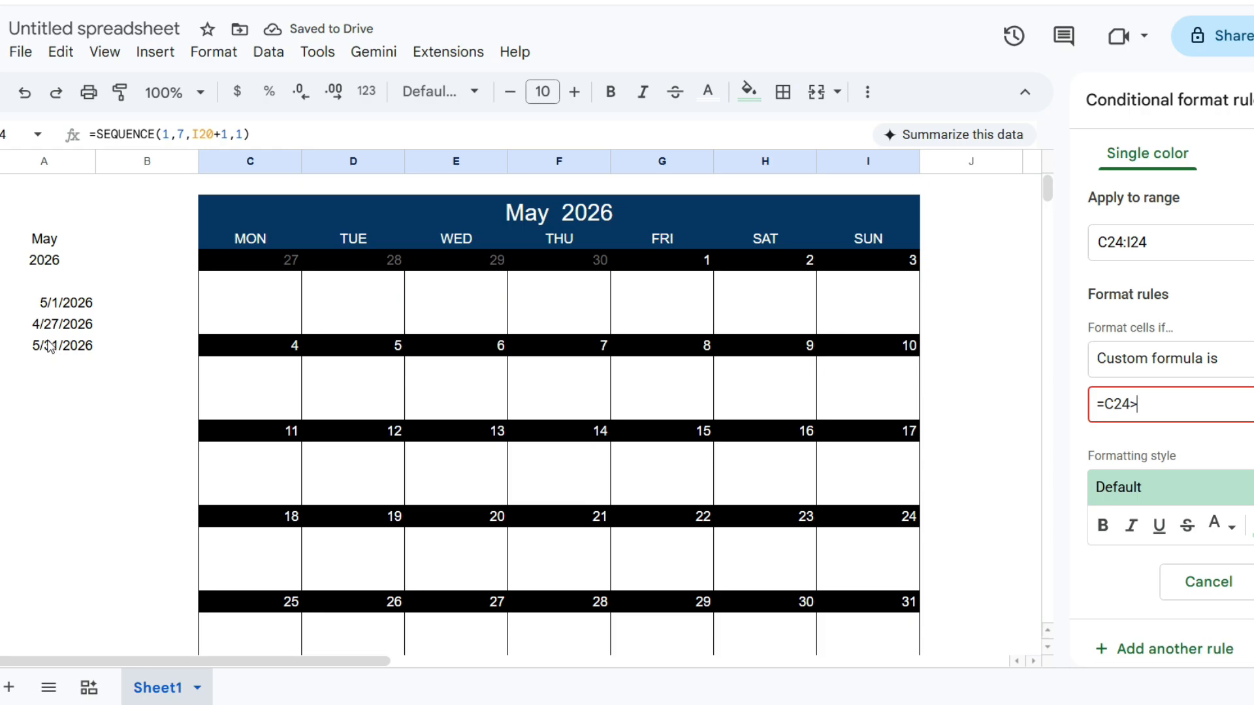
text(A$)
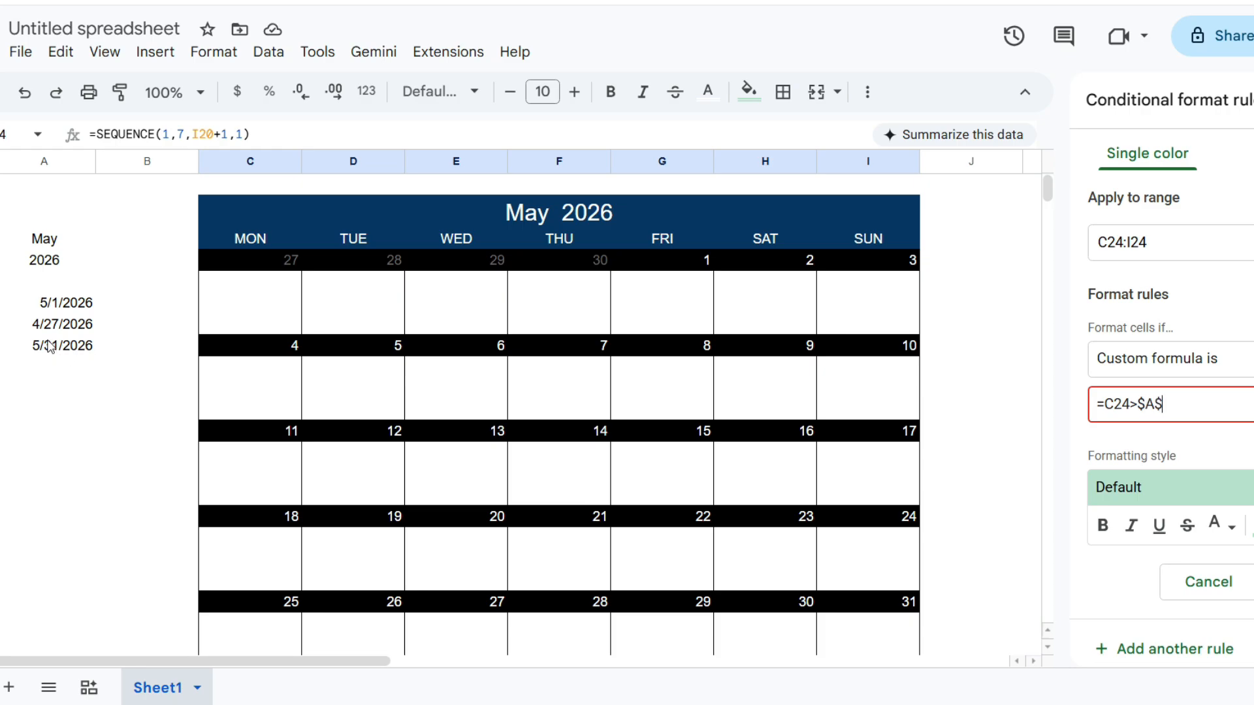
text(8)
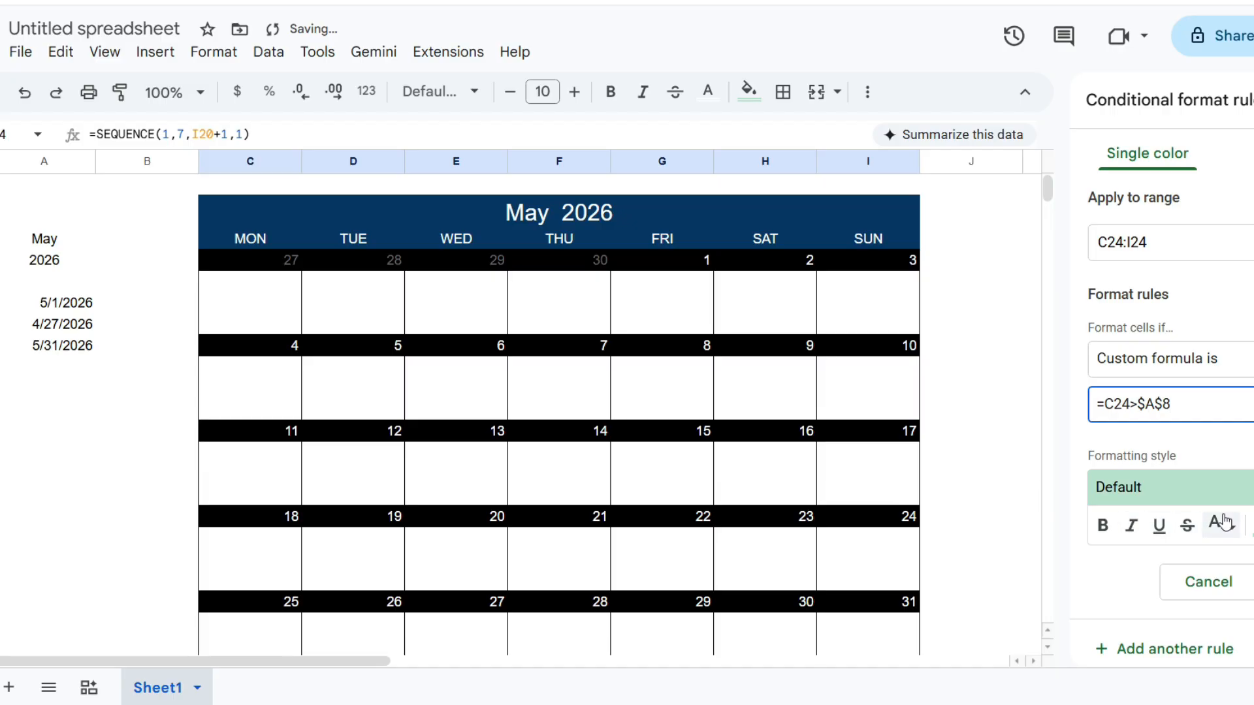
Step: Style the C24:I24 rule with no fill and dark grey text to dim the following month's days
click(1222, 522)
click(1064, 211)
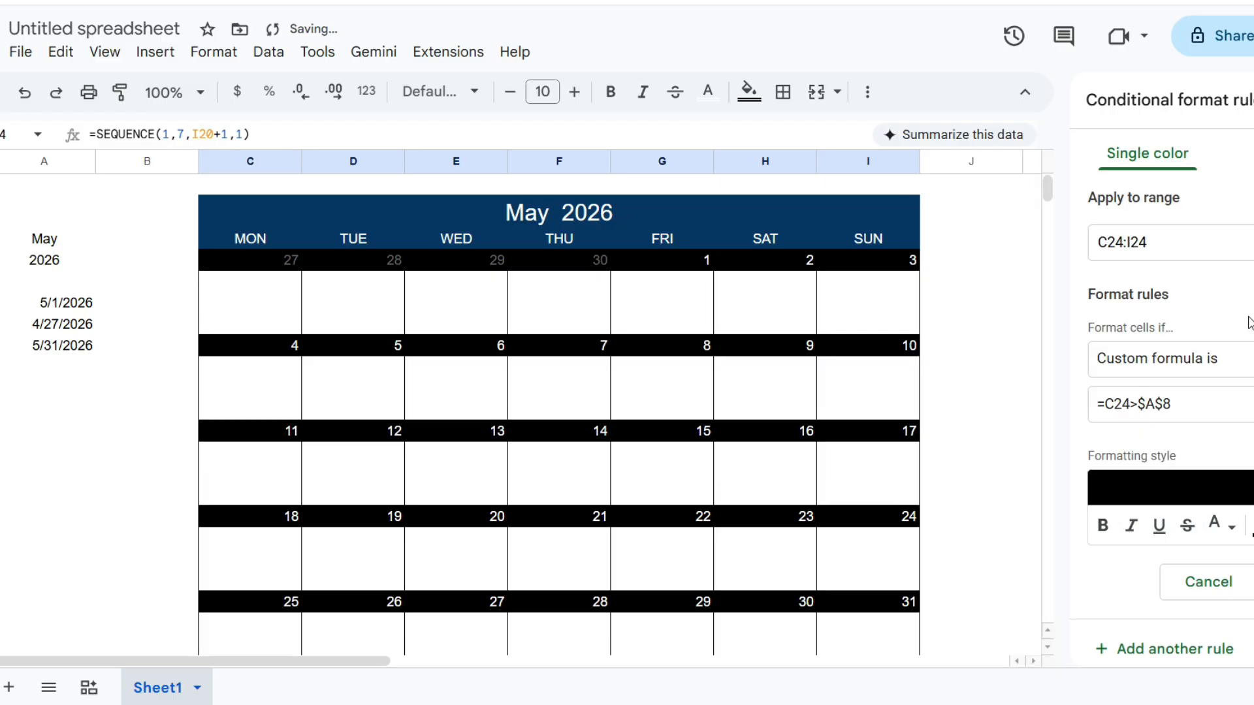
click(1252, 525)
click(1148, 195)
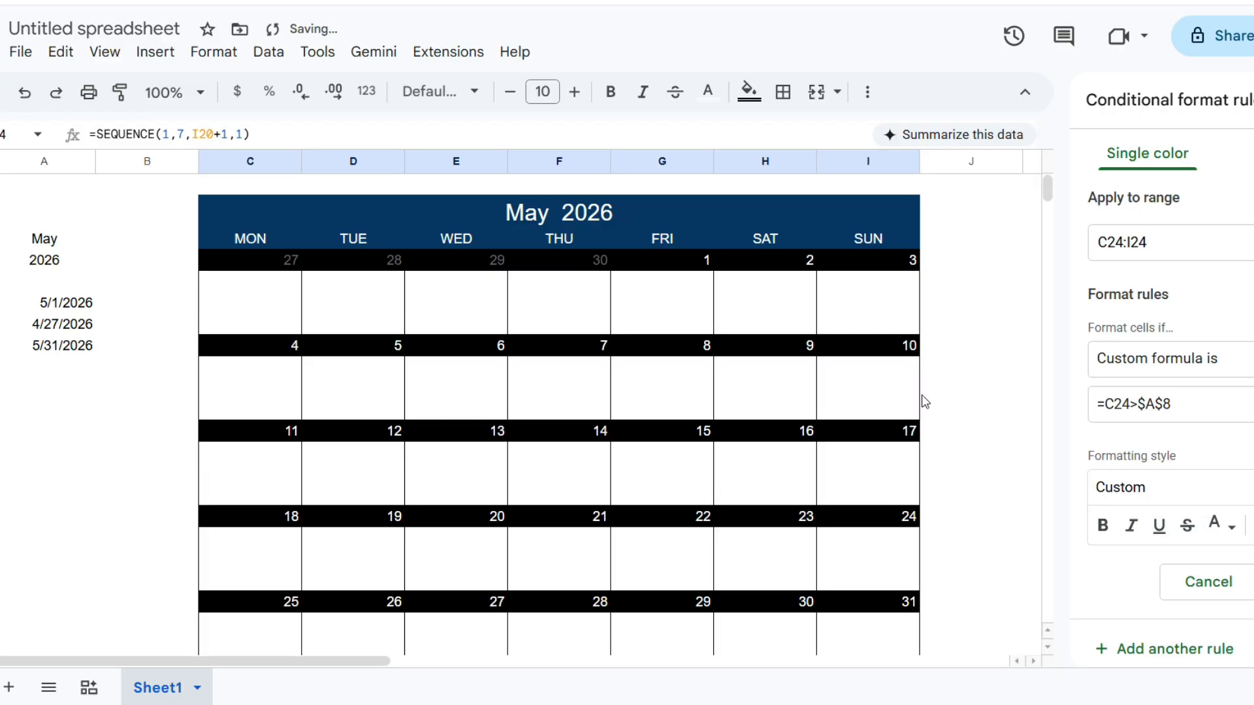
scroll(862, 392, down, 4)
scroll(862, 396, up, 1)
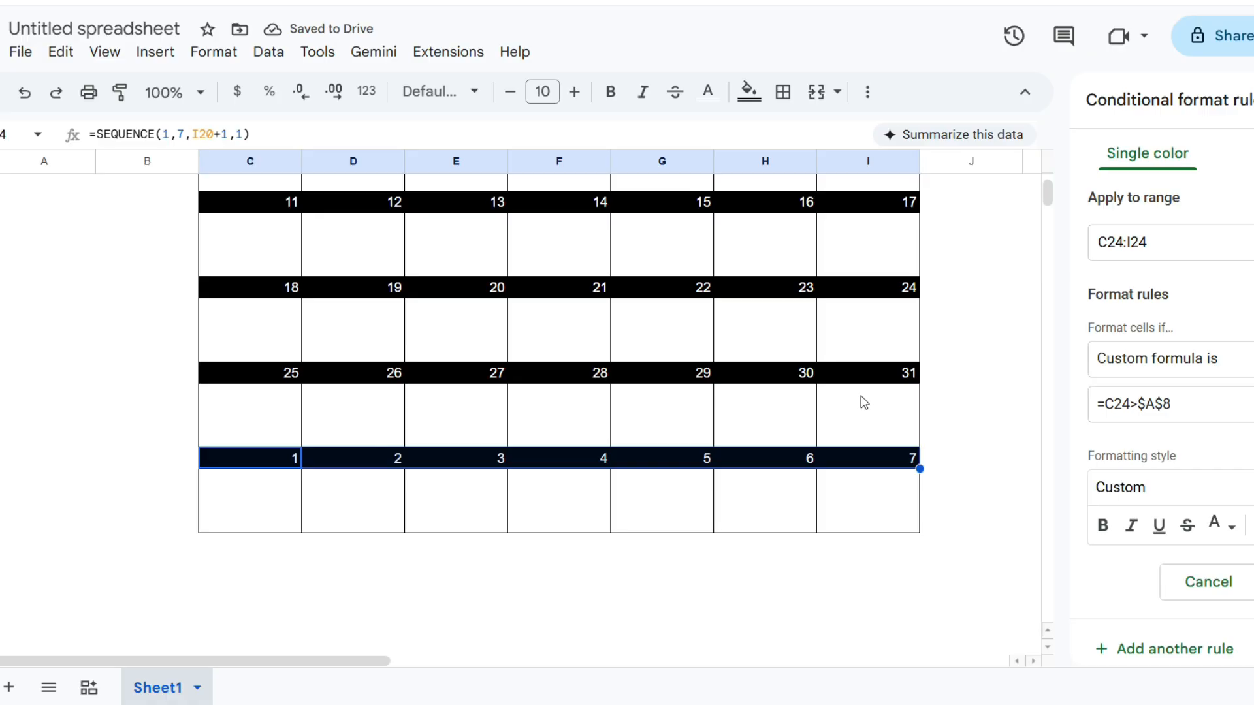
click(1217, 523)
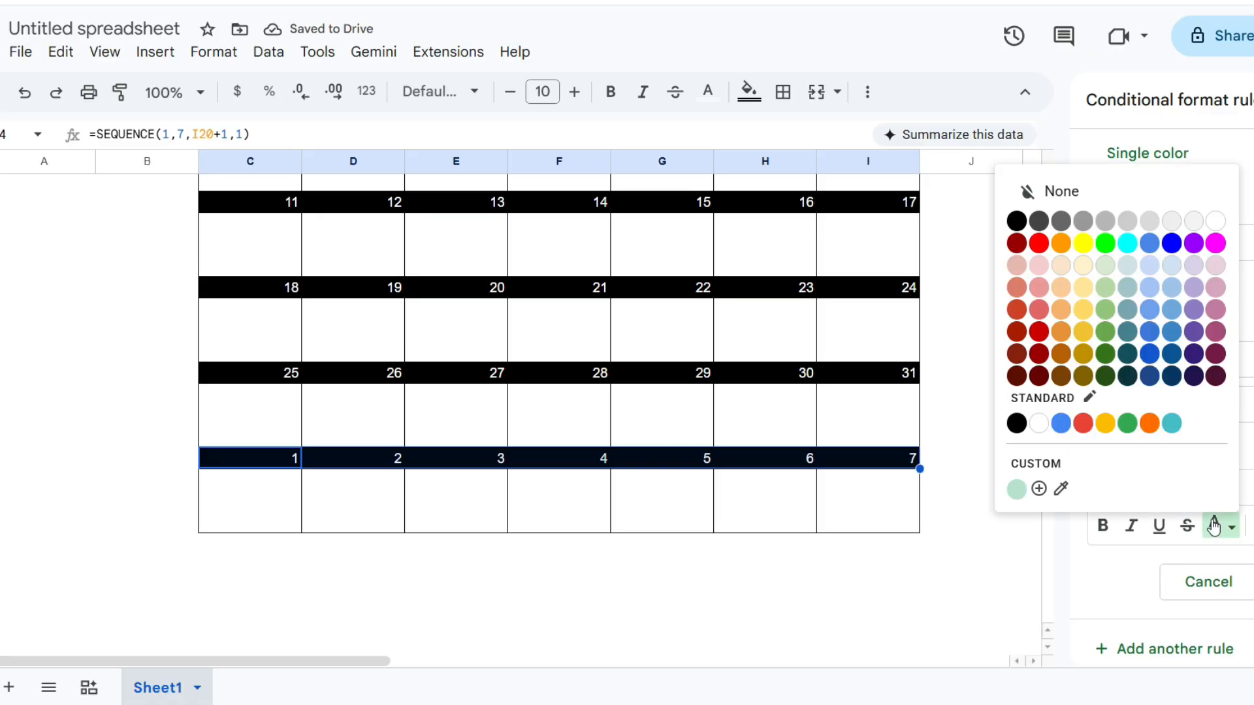
click(1037, 225)
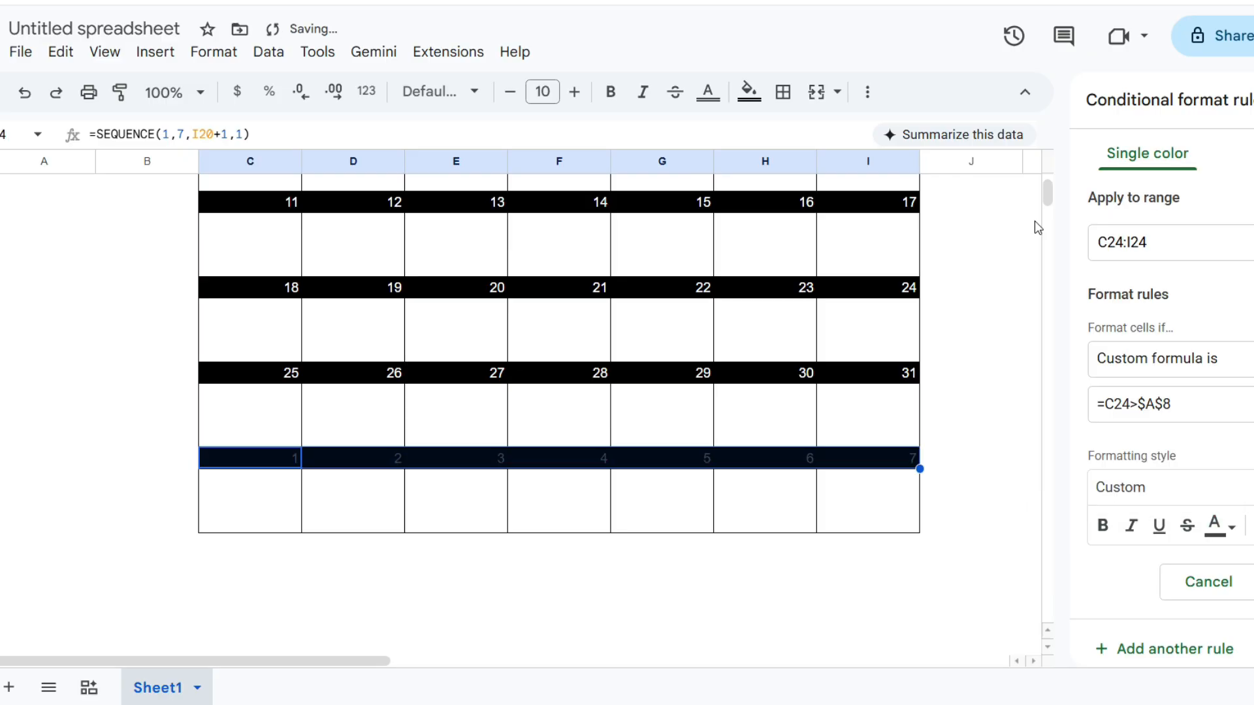
click(794, 414)
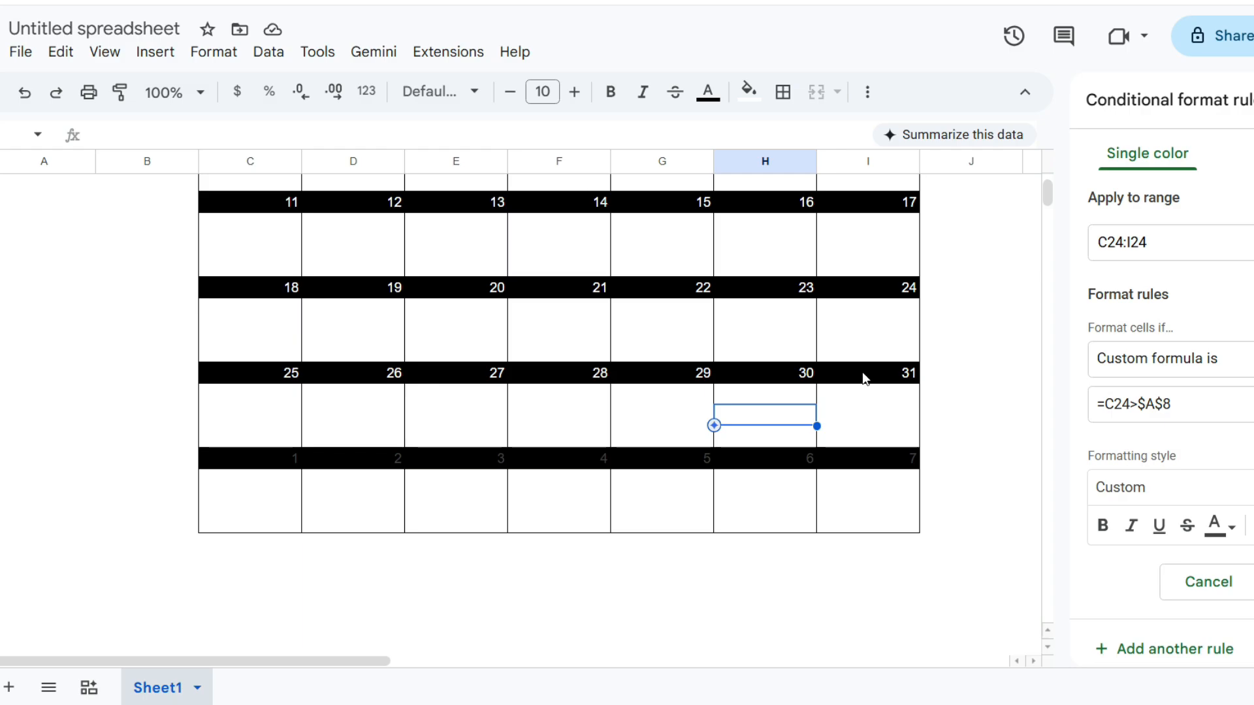
Step: Copy the formatting of C24:I24 to the fifth week's date row, C20:I20, and close the conditional formatting rules
drag(268, 454, 853, 462)
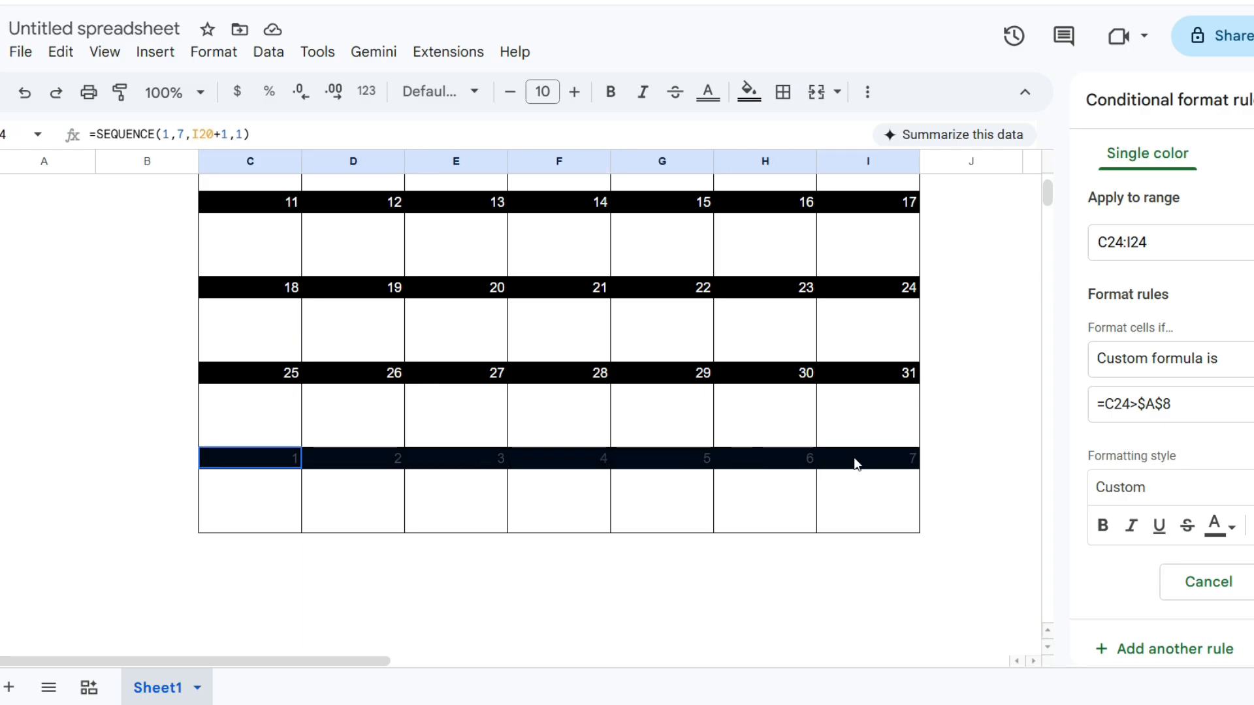
click(120, 92)
click(265, 371)
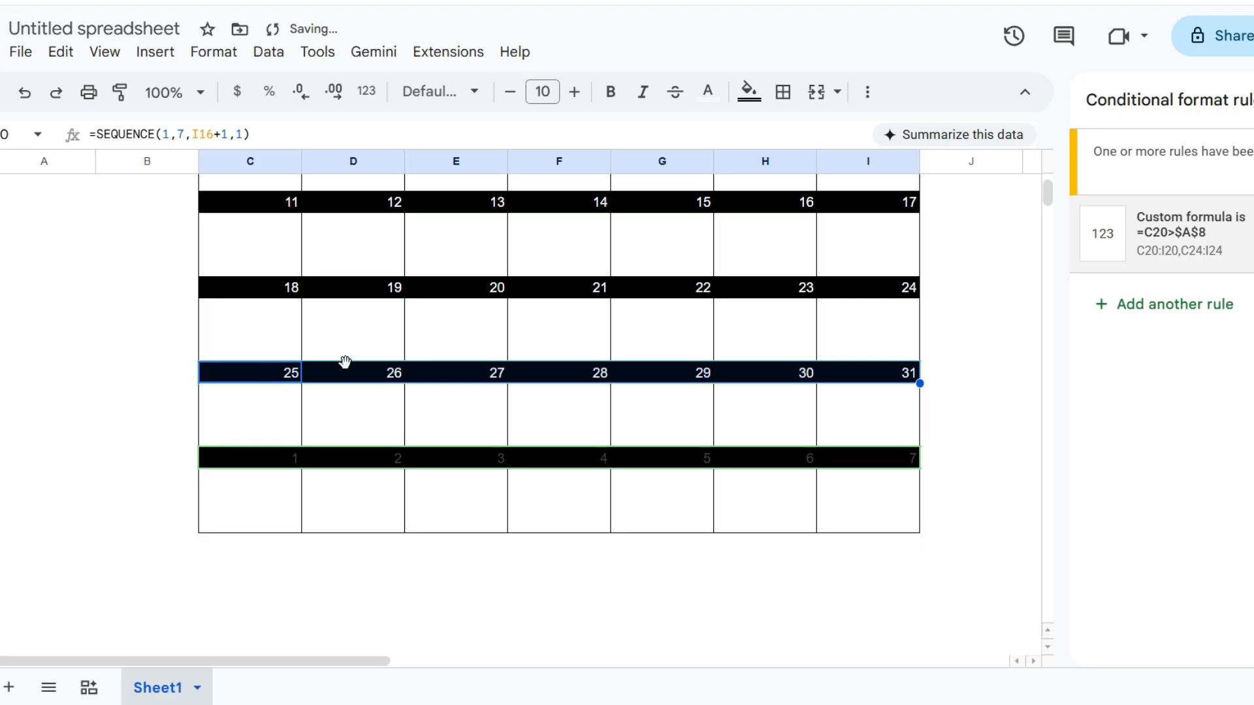
click(1252, 177)
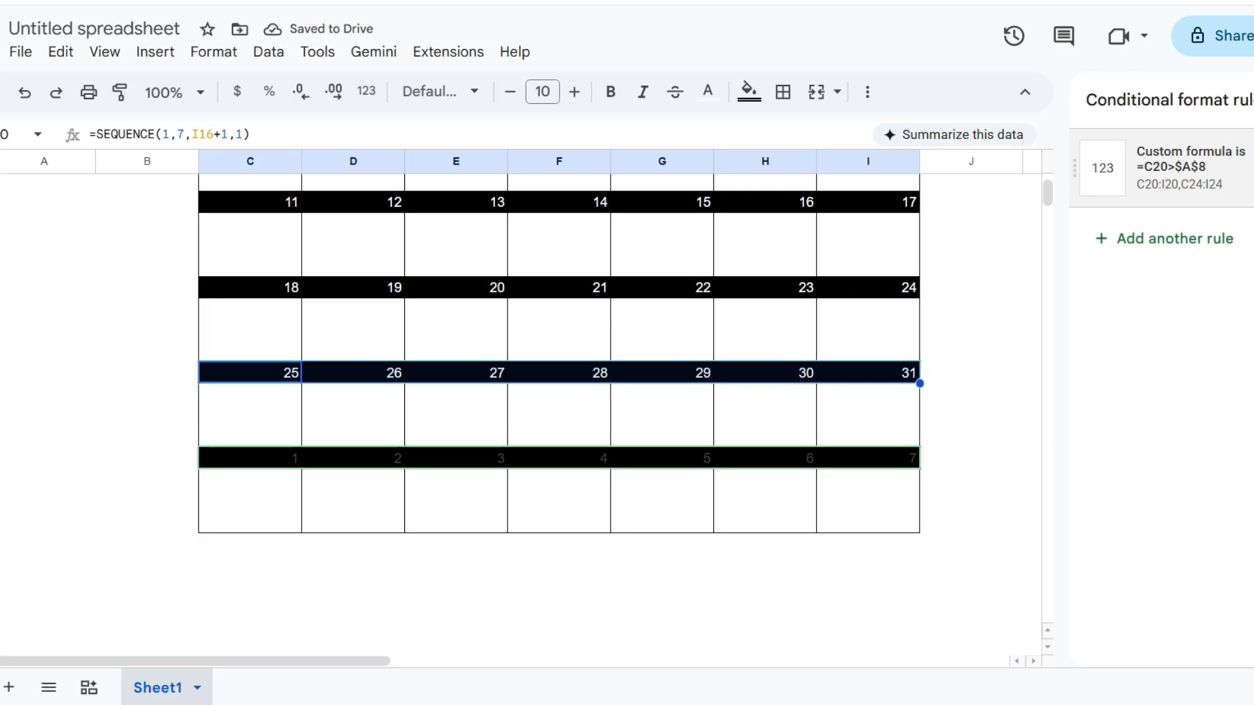
click(1252, 100)
Step: Change the month in A3 to June and check the dimmed dates in the last two weeks
scroll(476, 278, up, 4)
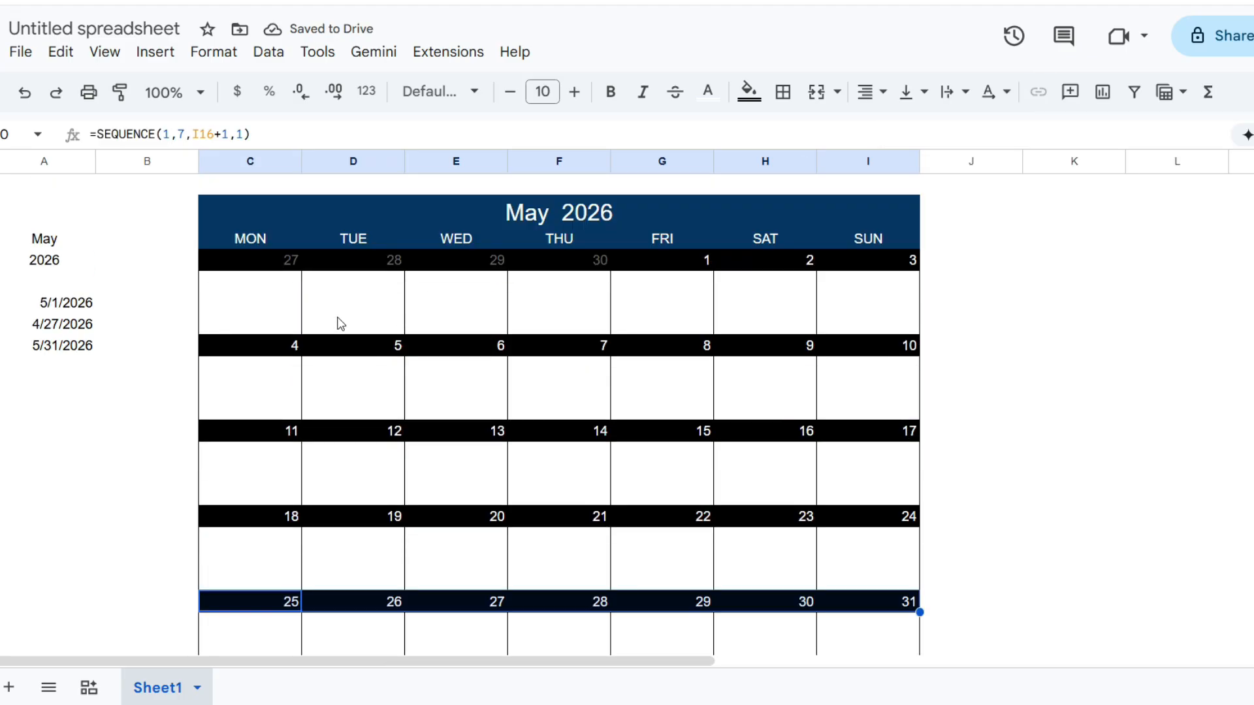
click(33, 238)
text(June)
key(Return)
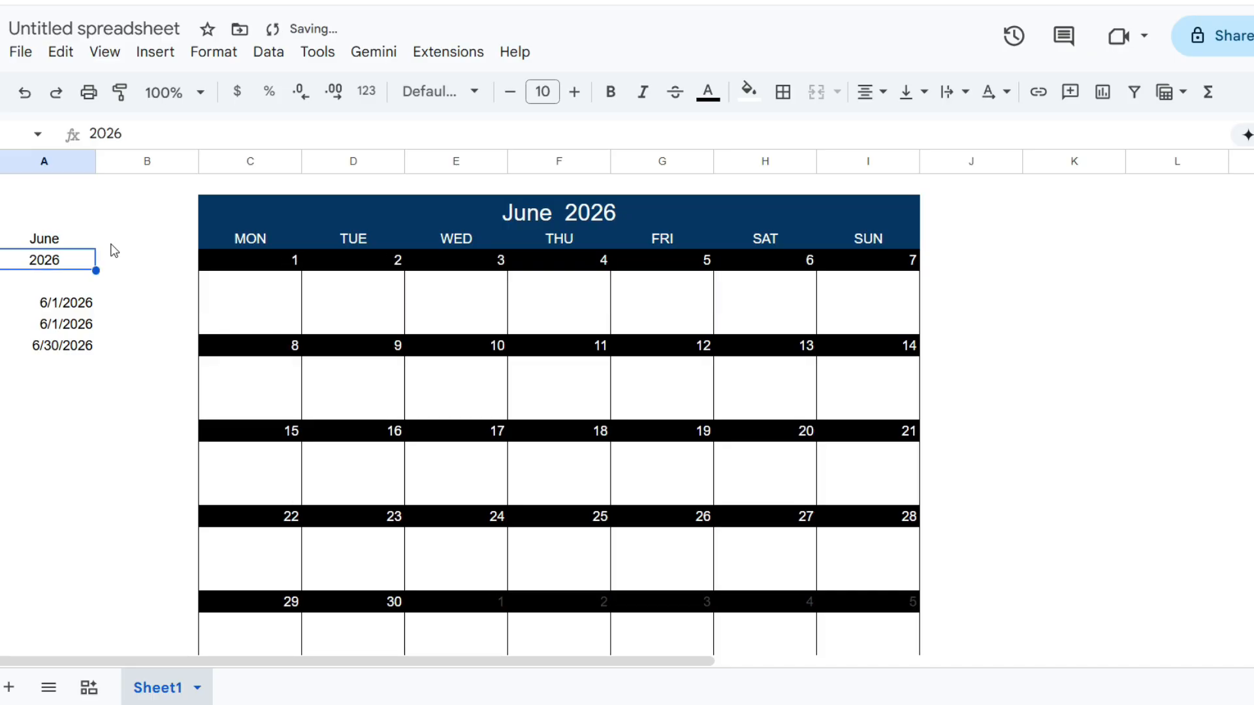
scroll(553, 424, down, 3)
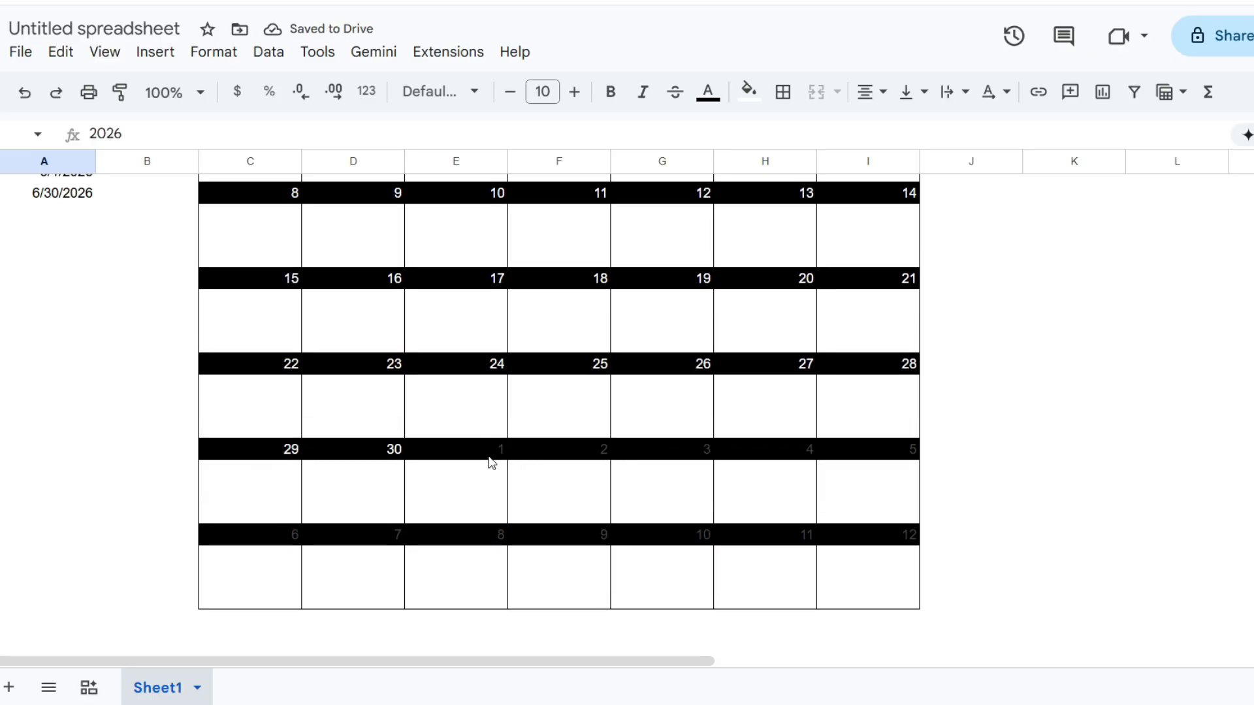
scroll(611, 420, up, 3)
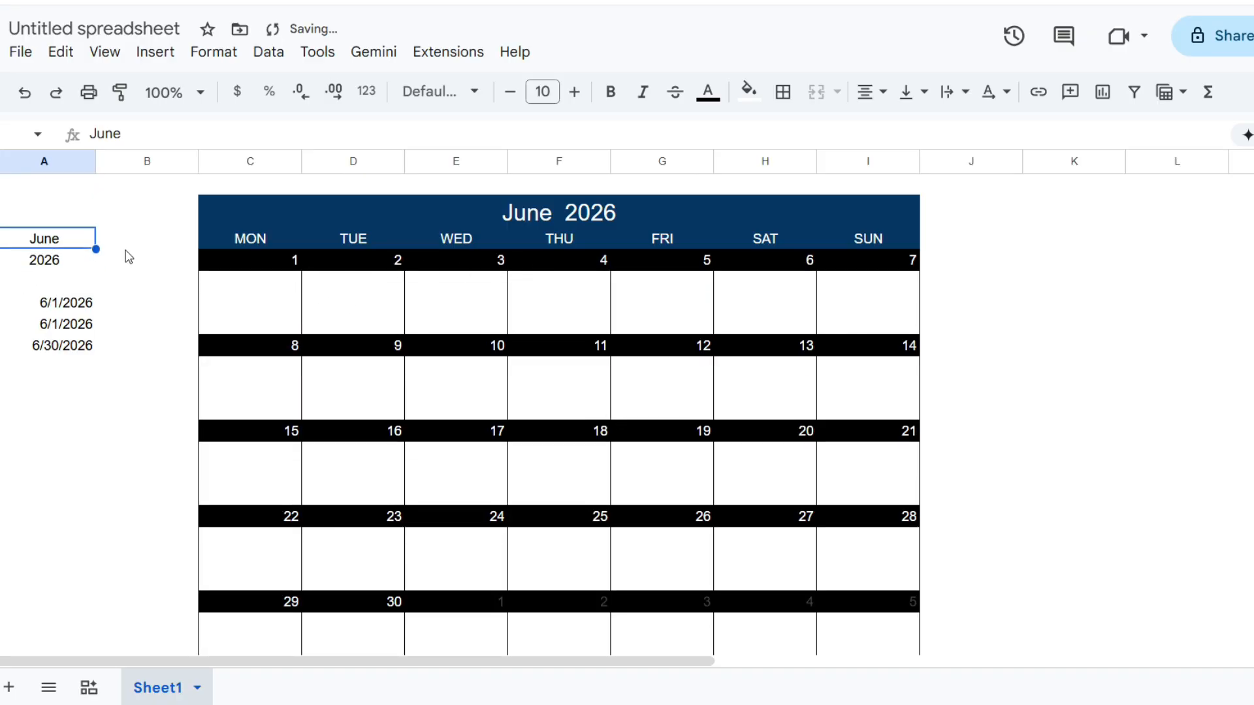
Step: Change the month in A3 to July and check the dimmed dates in the first week and the last two weeks
text(July)
key(Return)
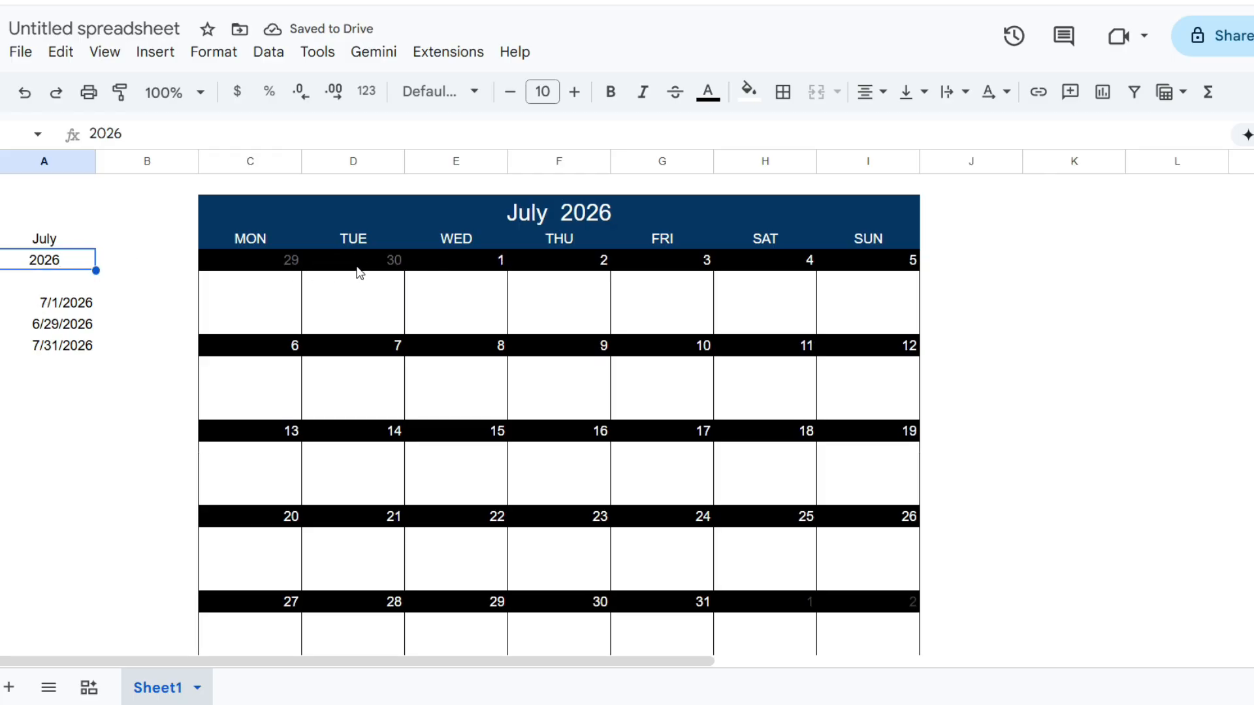
scroll(361, 272, down, 3)
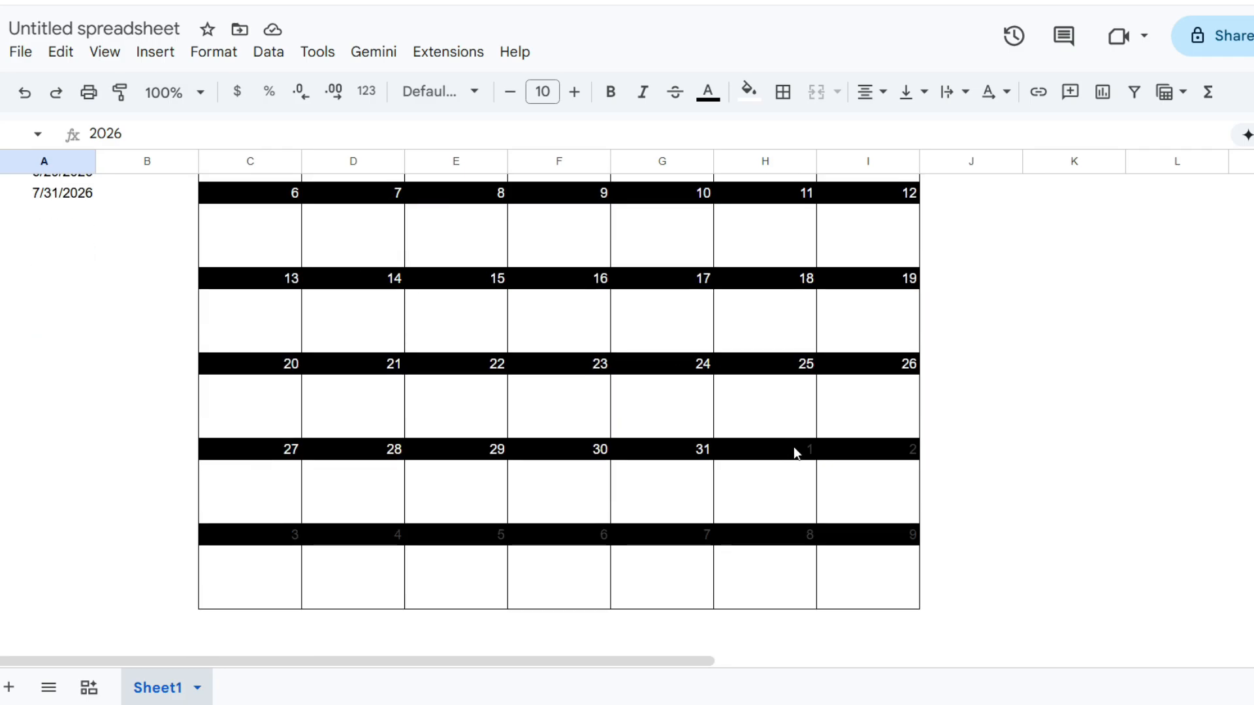
scroll(801, 445, up, 3)
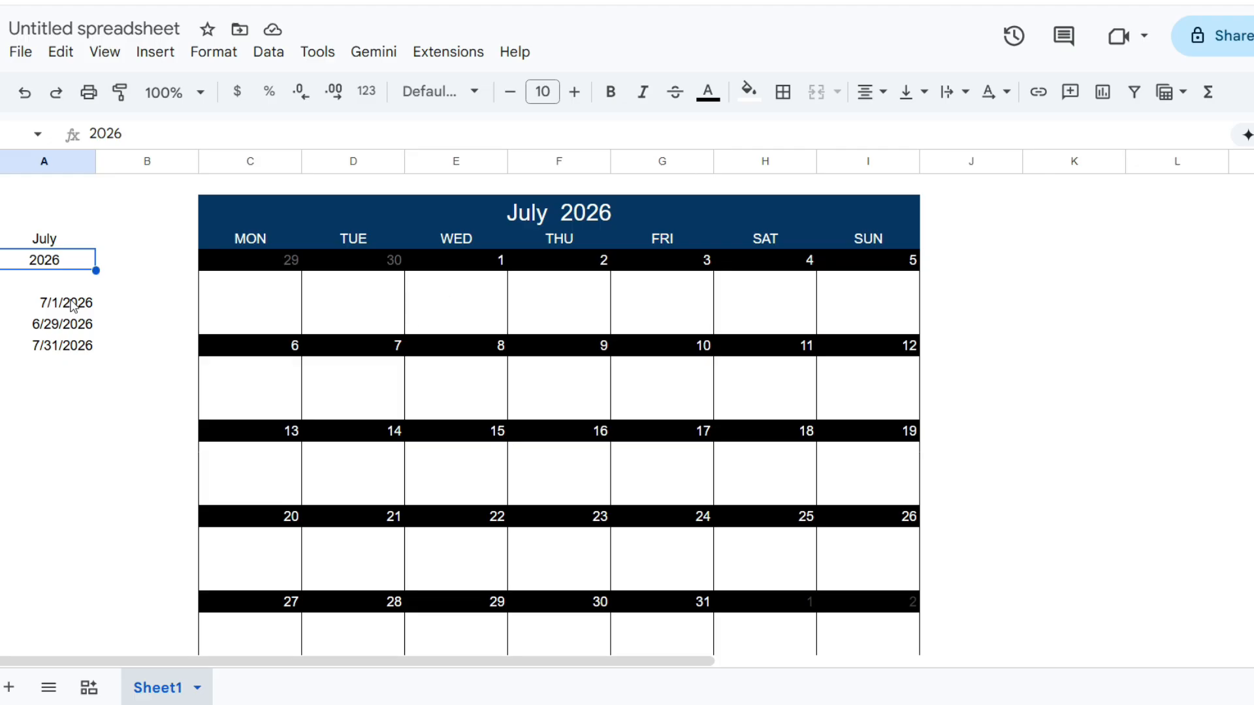
Step: Hide the three helper dates in A6:A8 by setting their text colour to white
drag(73, 309, 68, 344)
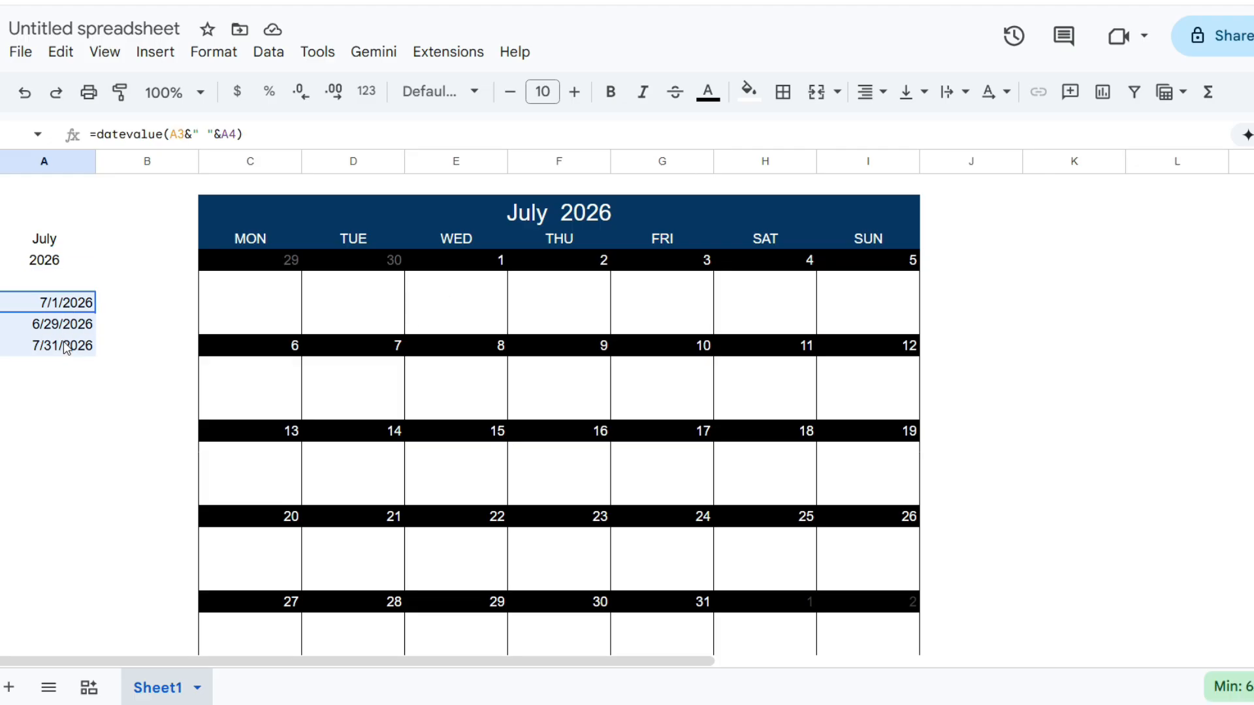
click(708, 92)
click(917, 161)
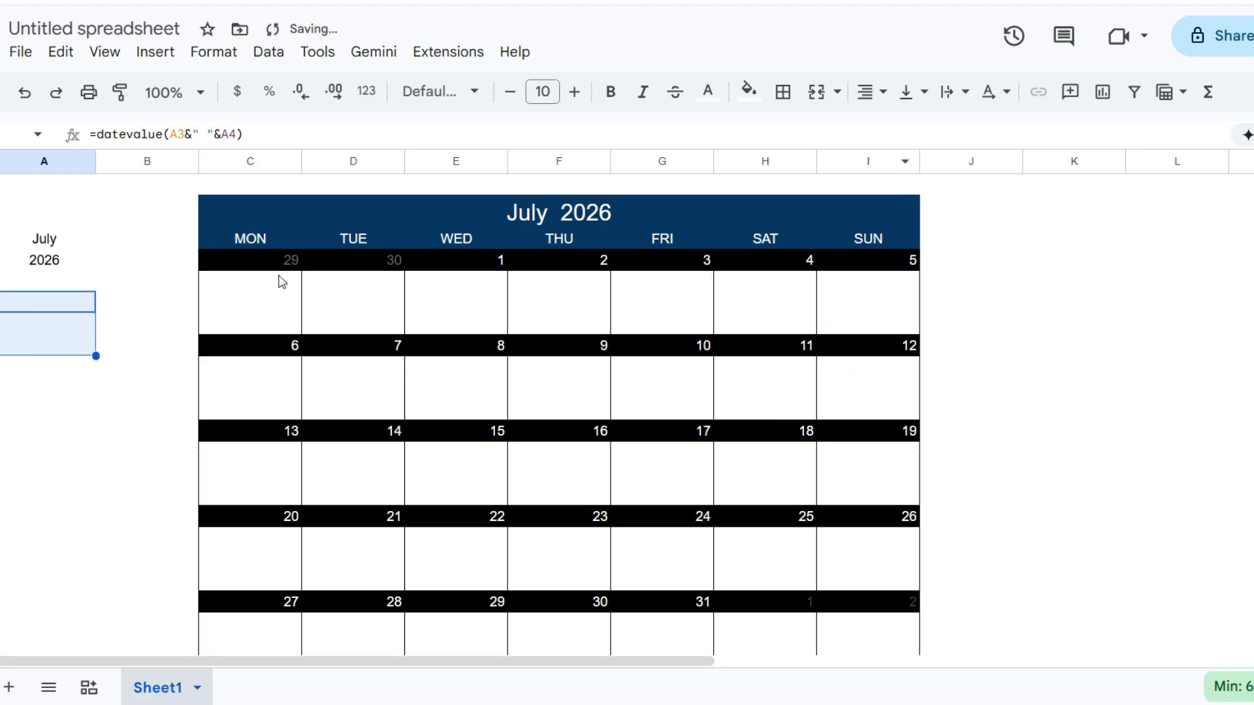
Step: Add a data validation rule with the Dropdown criteria to the month cell A3
click(46, 245)
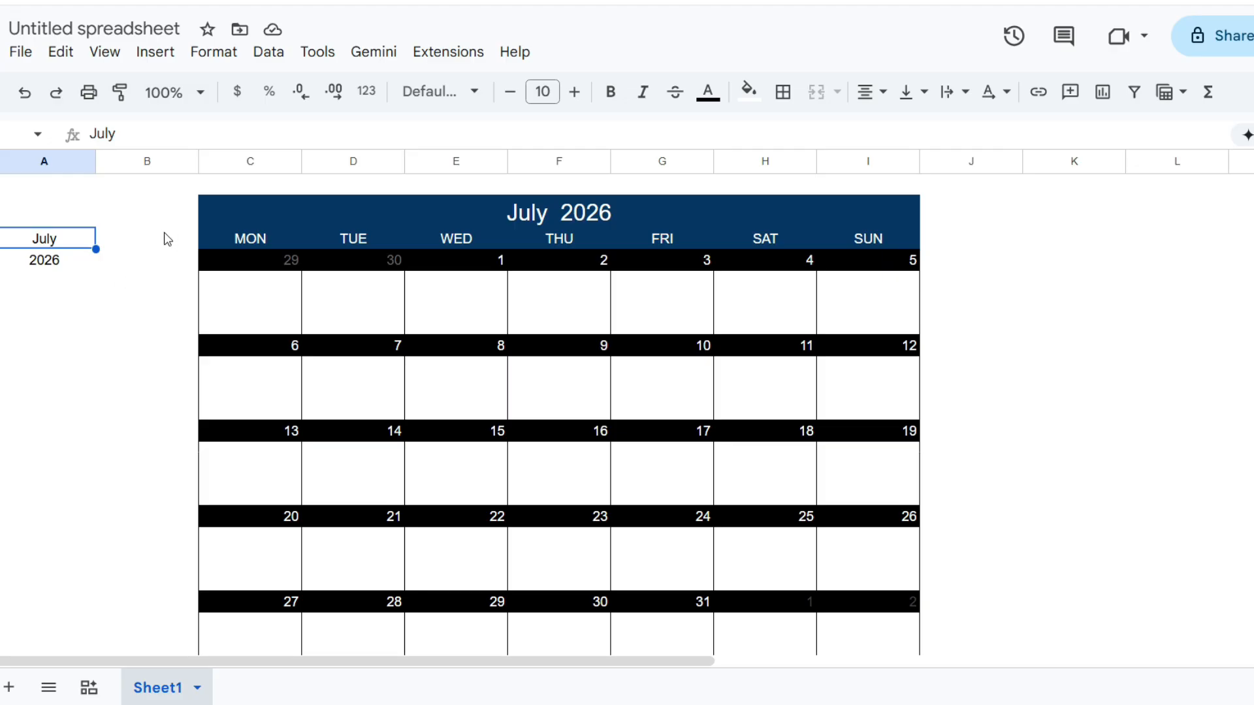
click(268, 51)
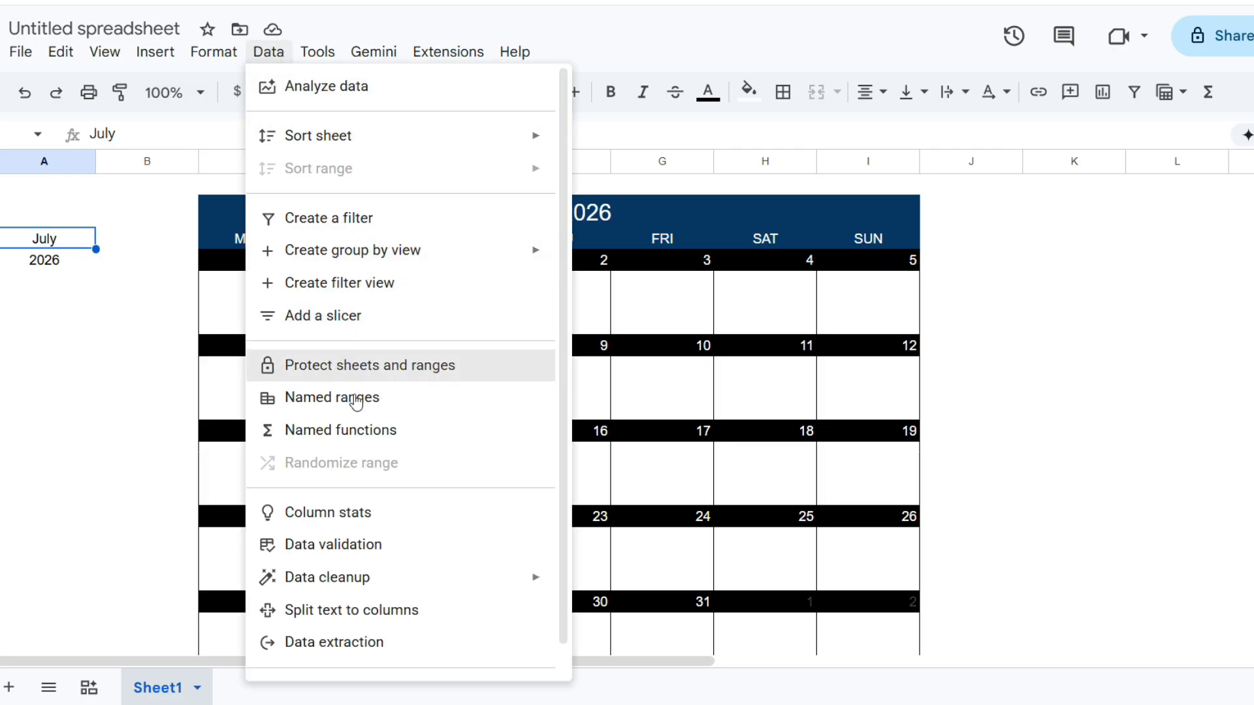
click(367, 551)
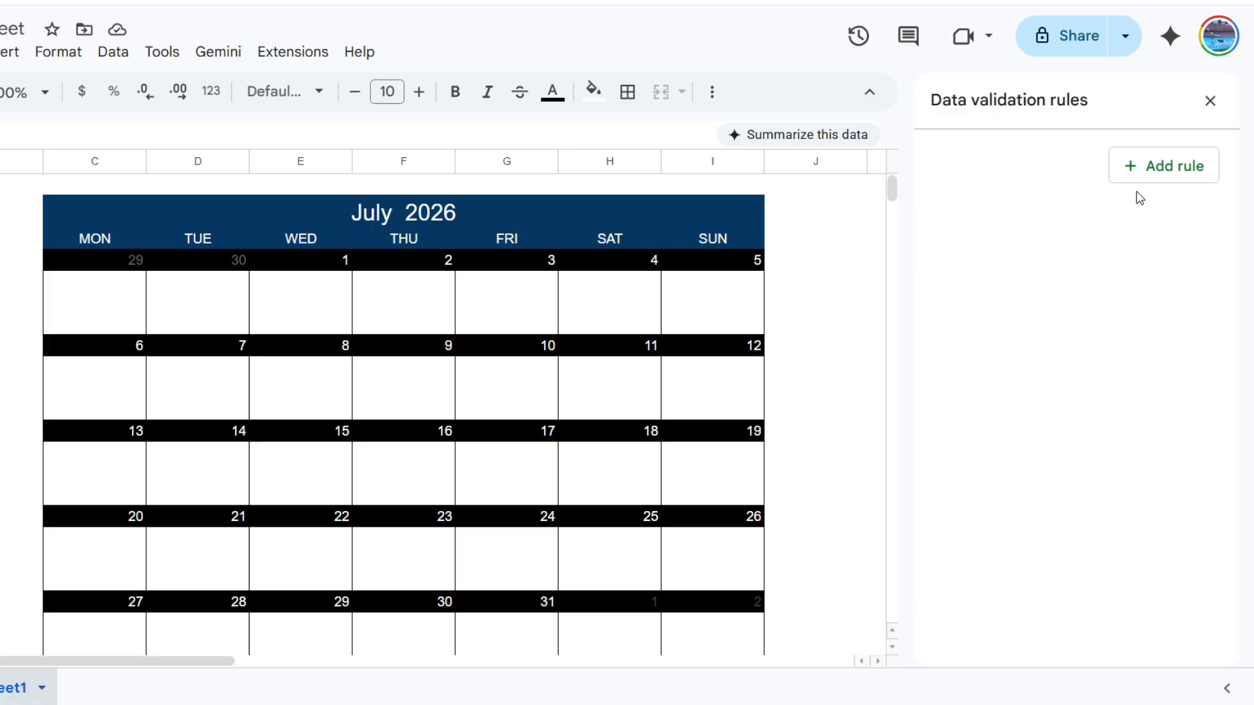
click(1176, 173)
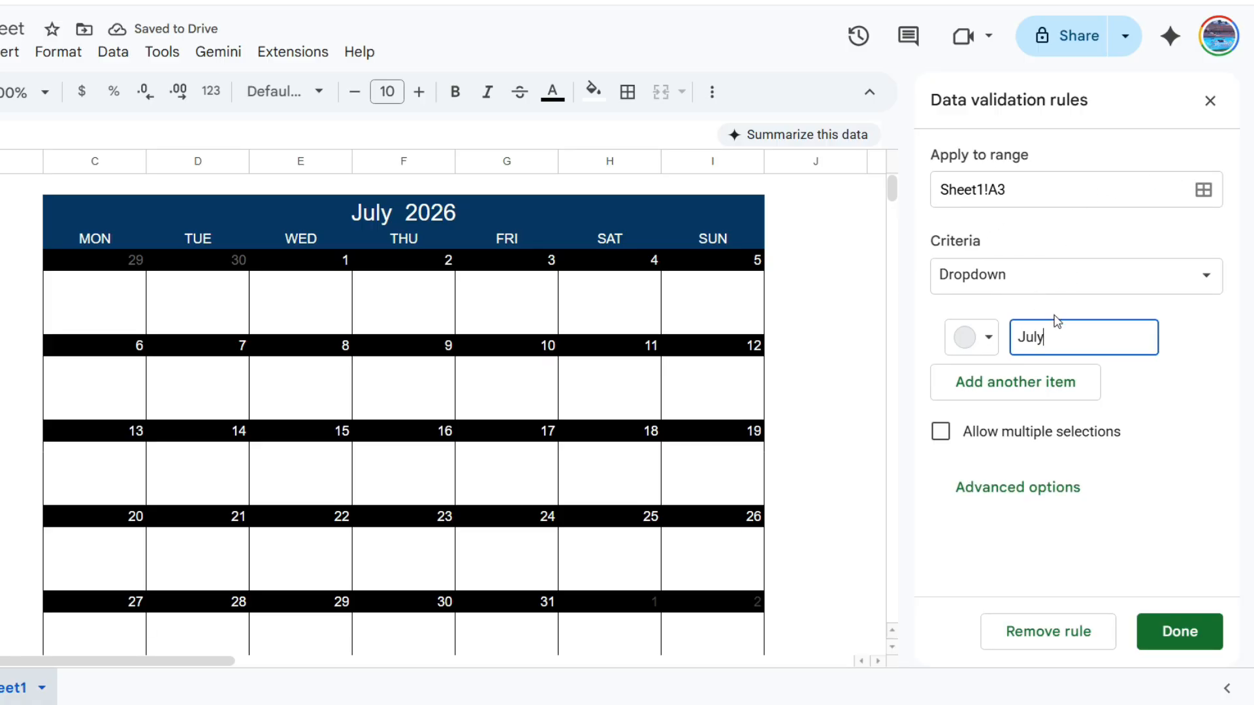
Step: Fill the A3 dropdown list with Jan, Feb, Mar, Apr, May, Jun, July, Aug, Sept, Oct, Nov and Dec, and save the rule
double_click(1057, 336)
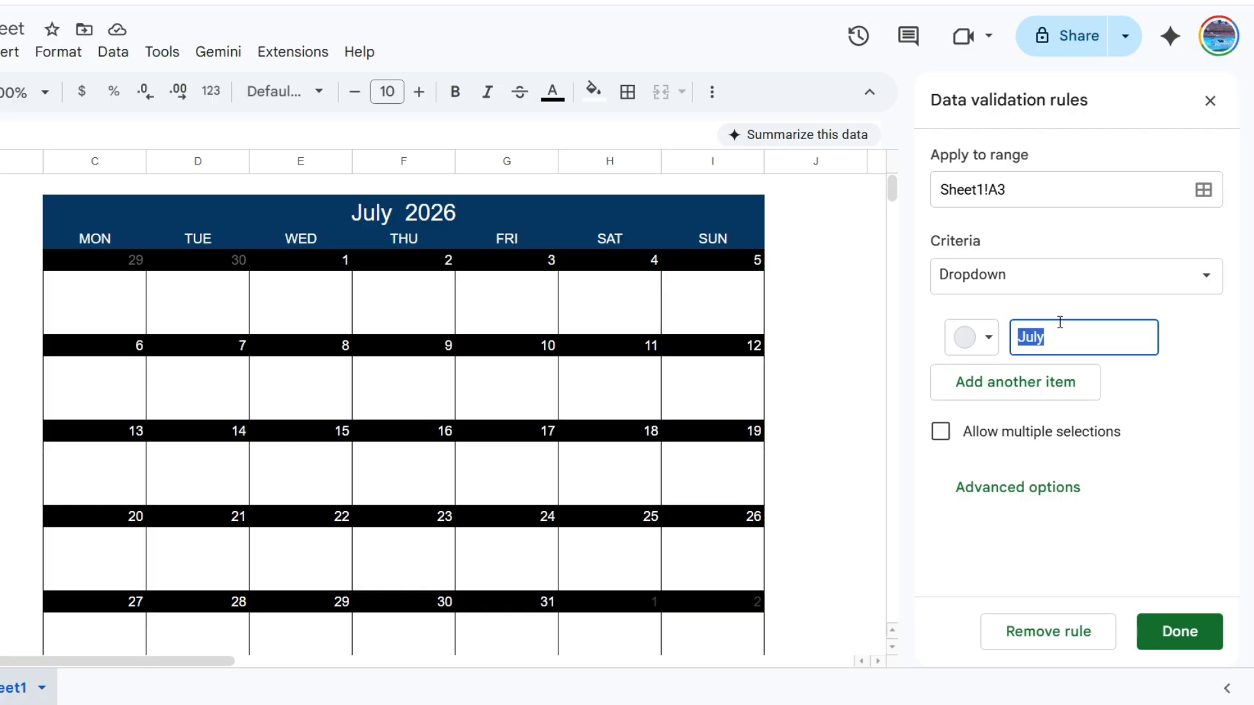
text(Jan)
key(Return)
text(Feb)
key(Return)
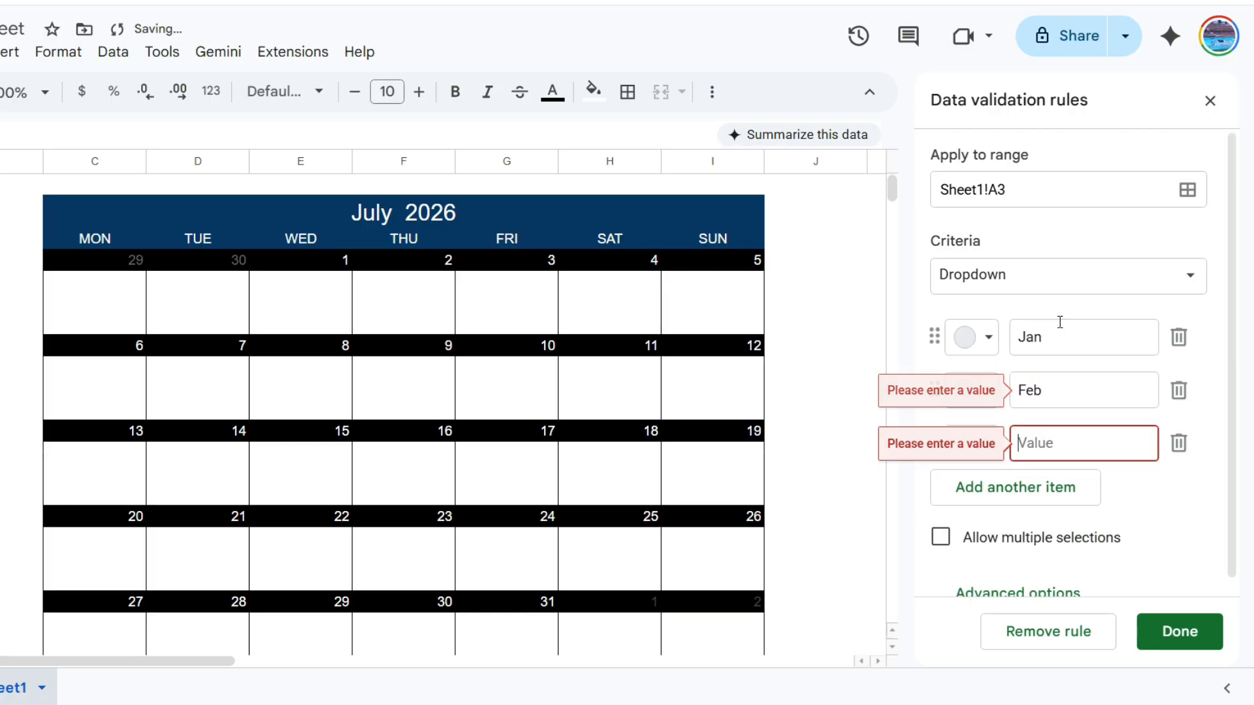
text(Mar)
key(Return)
text(Apr)
key(Return)
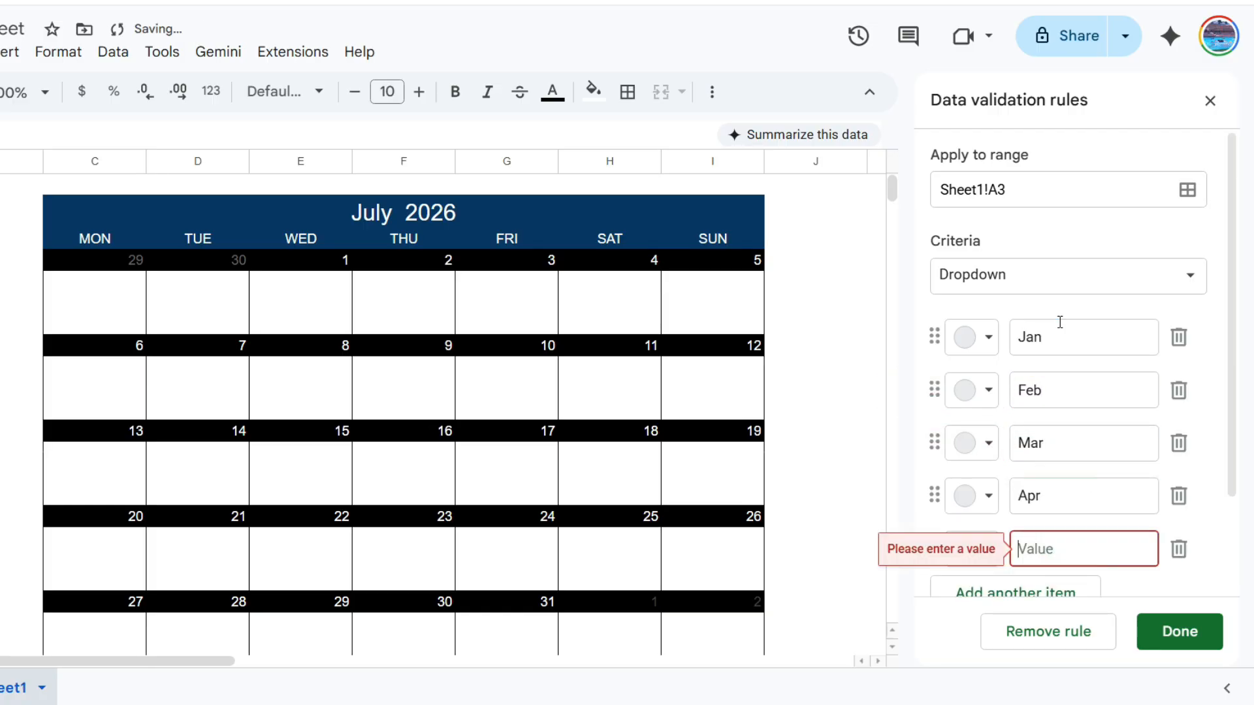
text(May)
key(Return)
text(Jun)
key(Return)
text(July)
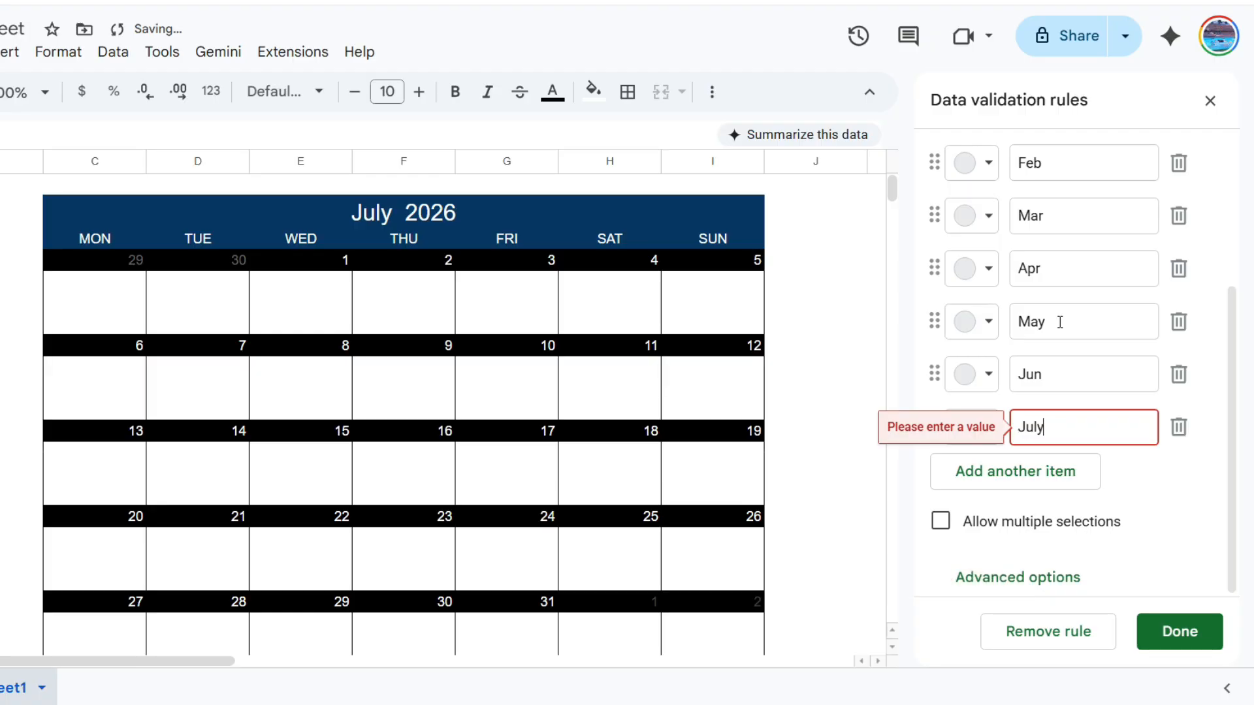
key(Return)
text(Aug)
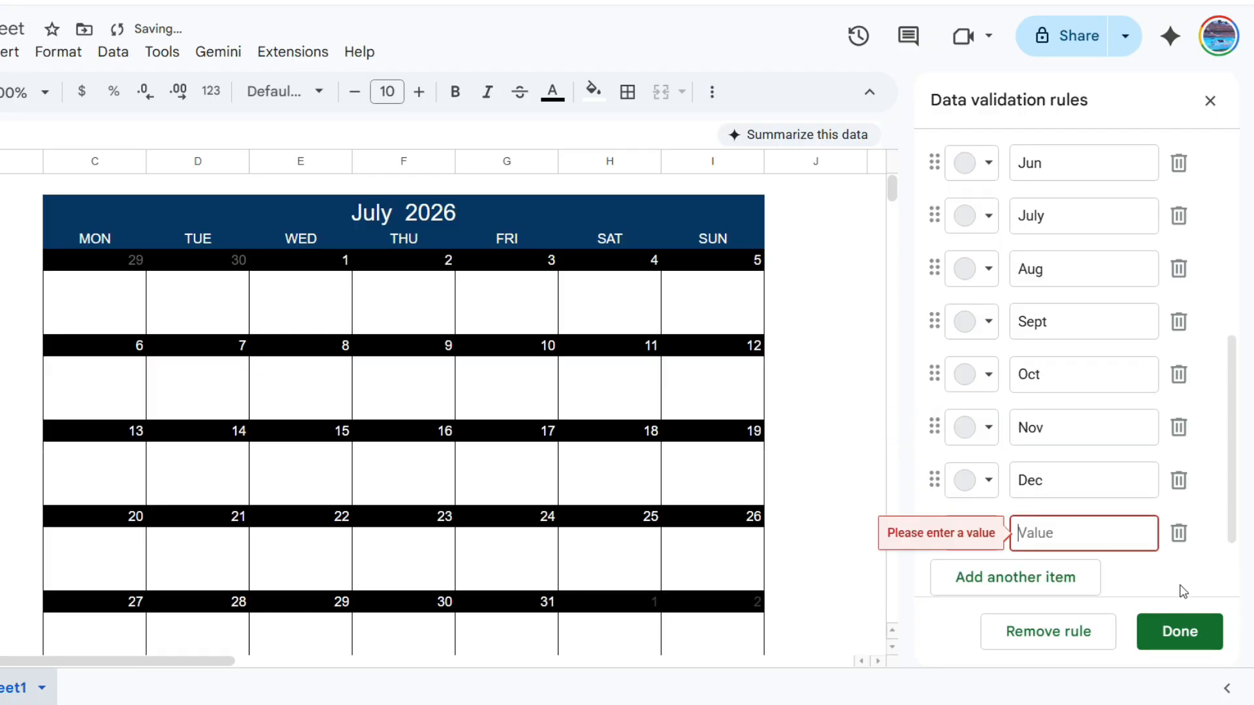
click(1179, 533)
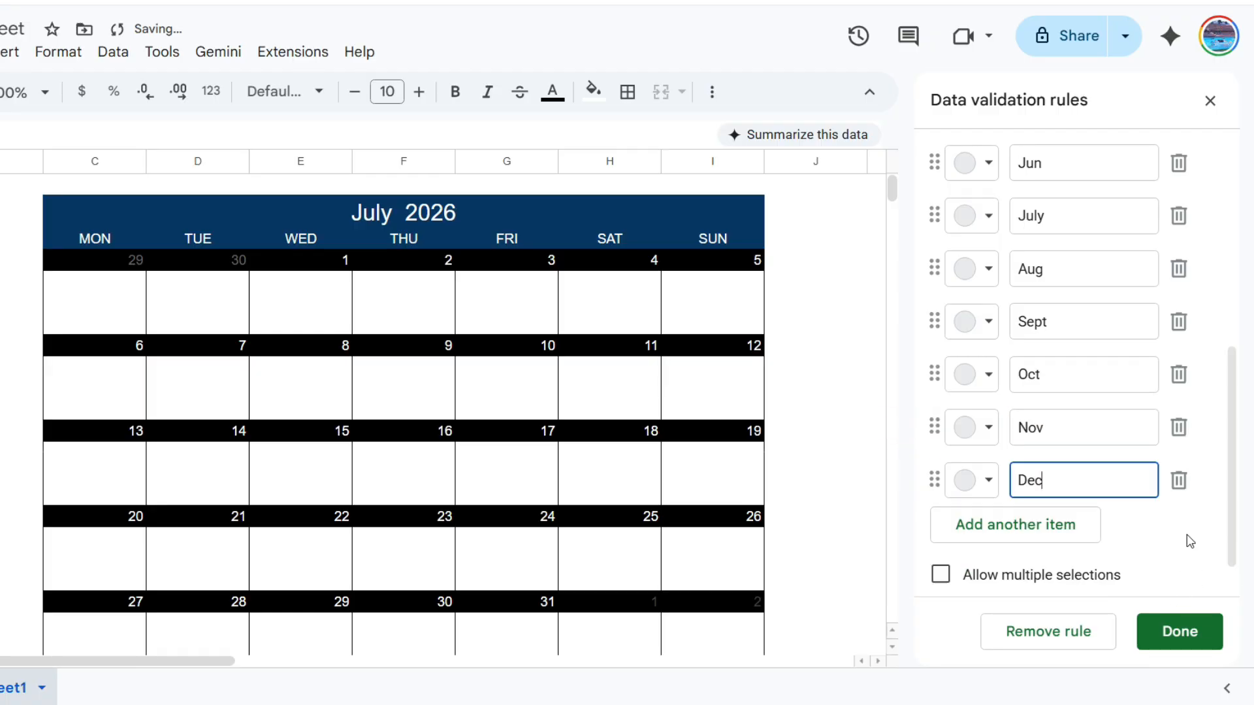
click(1179, 631)
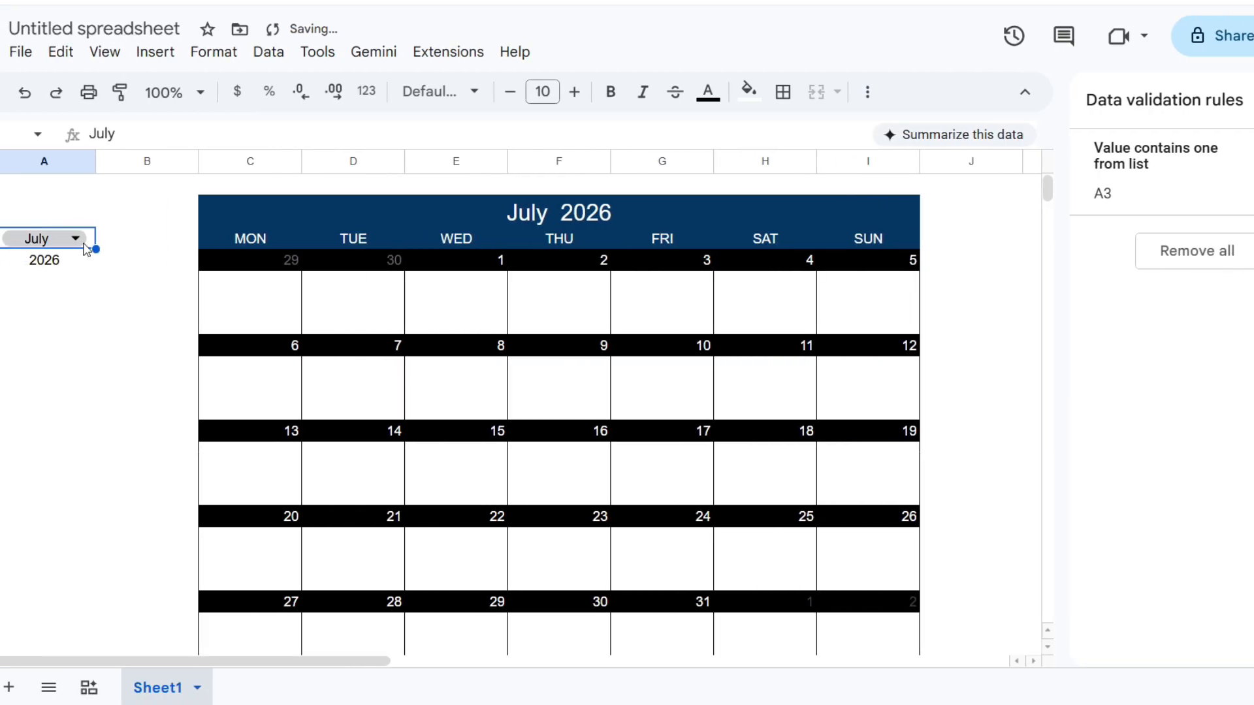
Step: Test the month dropdown in A3 by choosing Feb, July and finally Oct
click(76, 239)
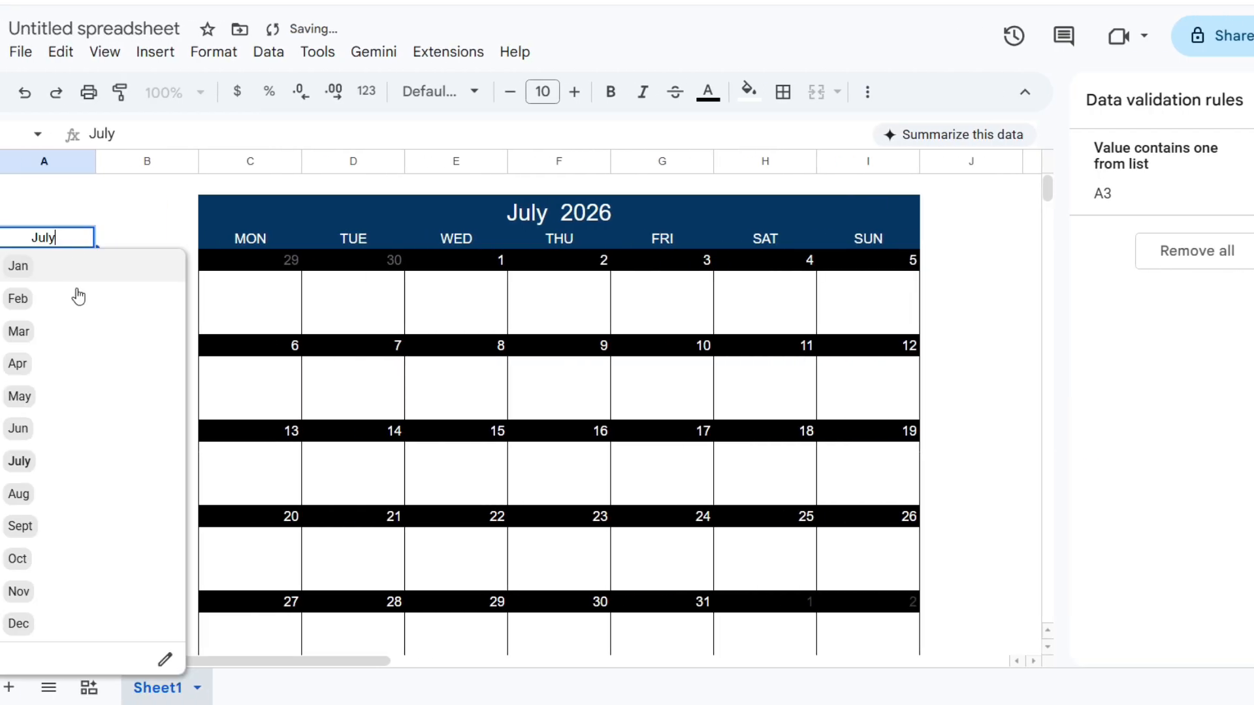
click(54, 307)
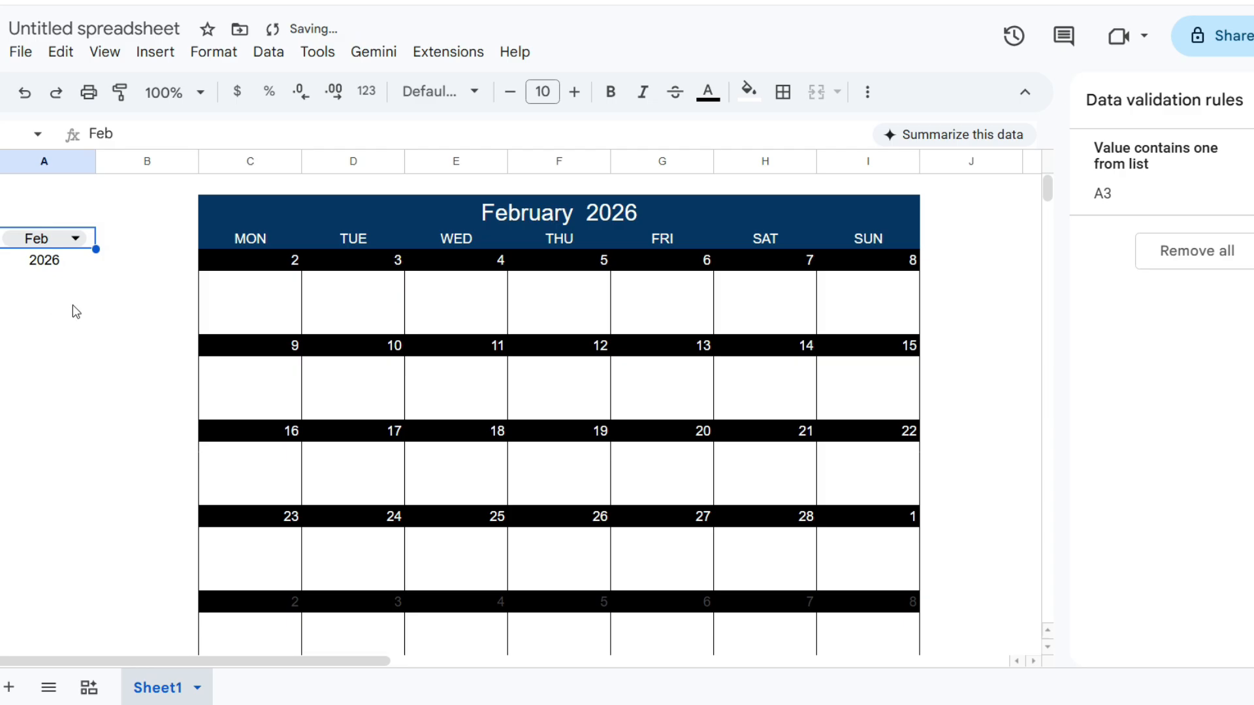
double_click(74, 245)
click(123, 461)
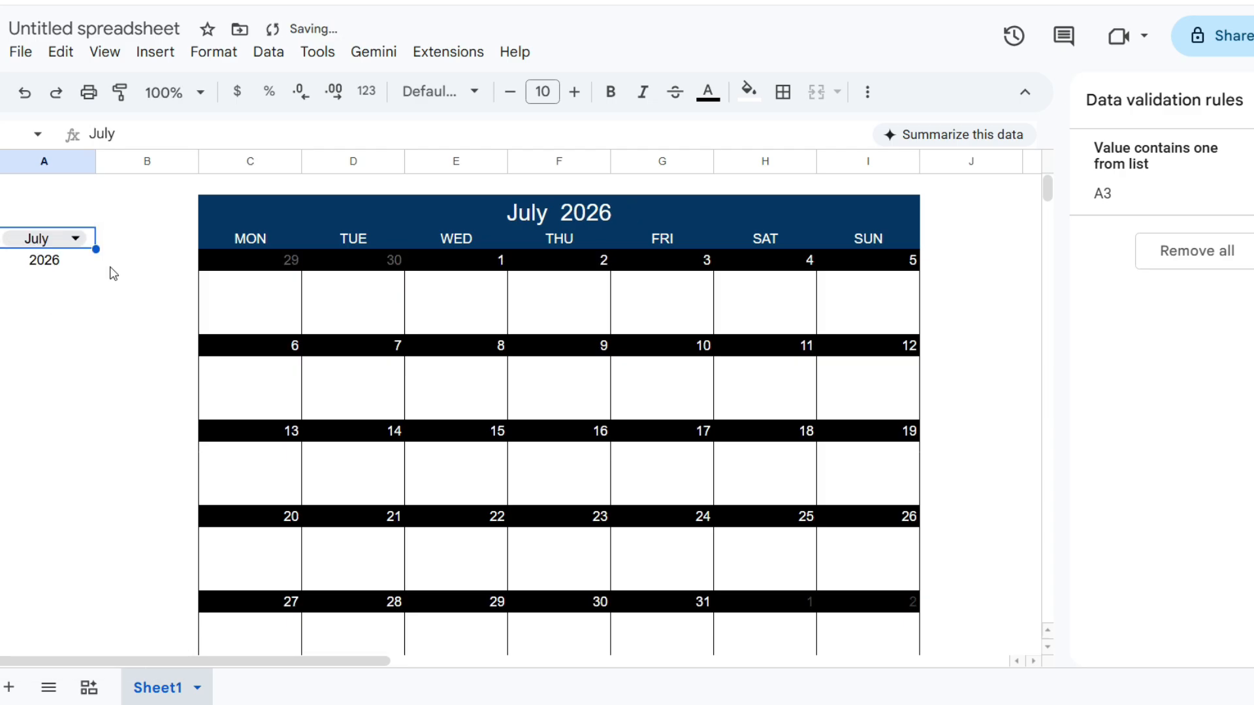
click(72, 238)
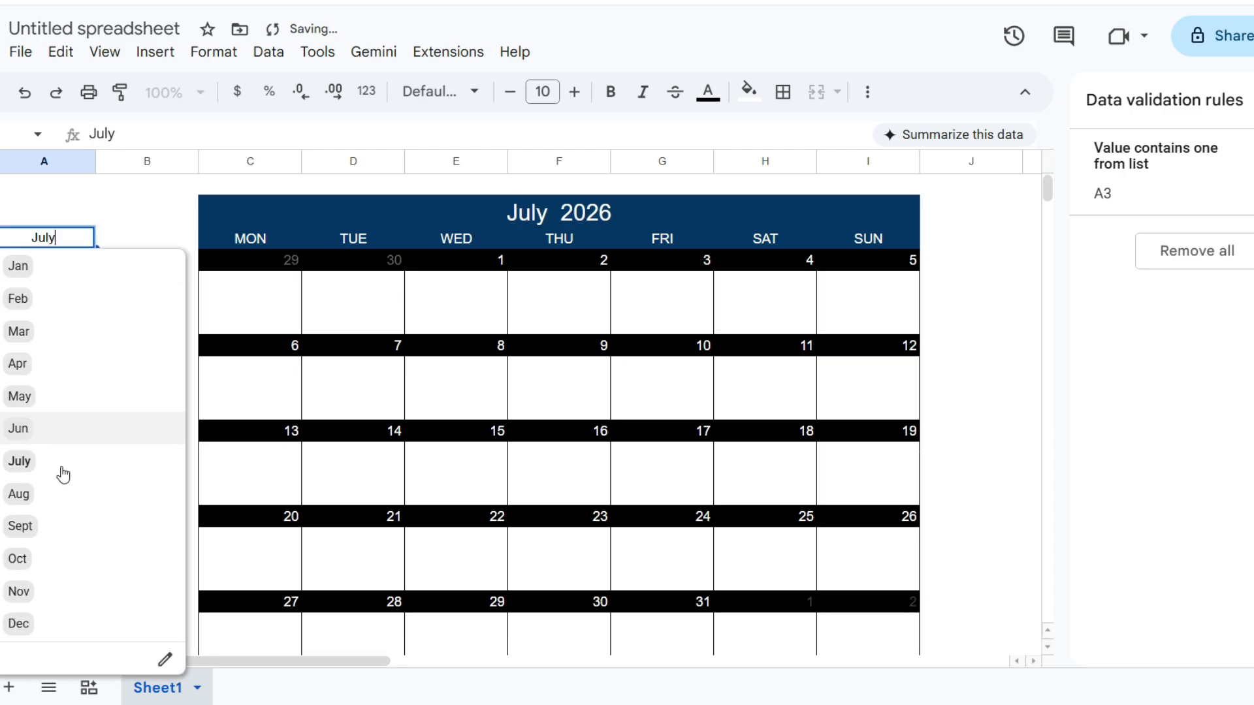
click(68, 556)
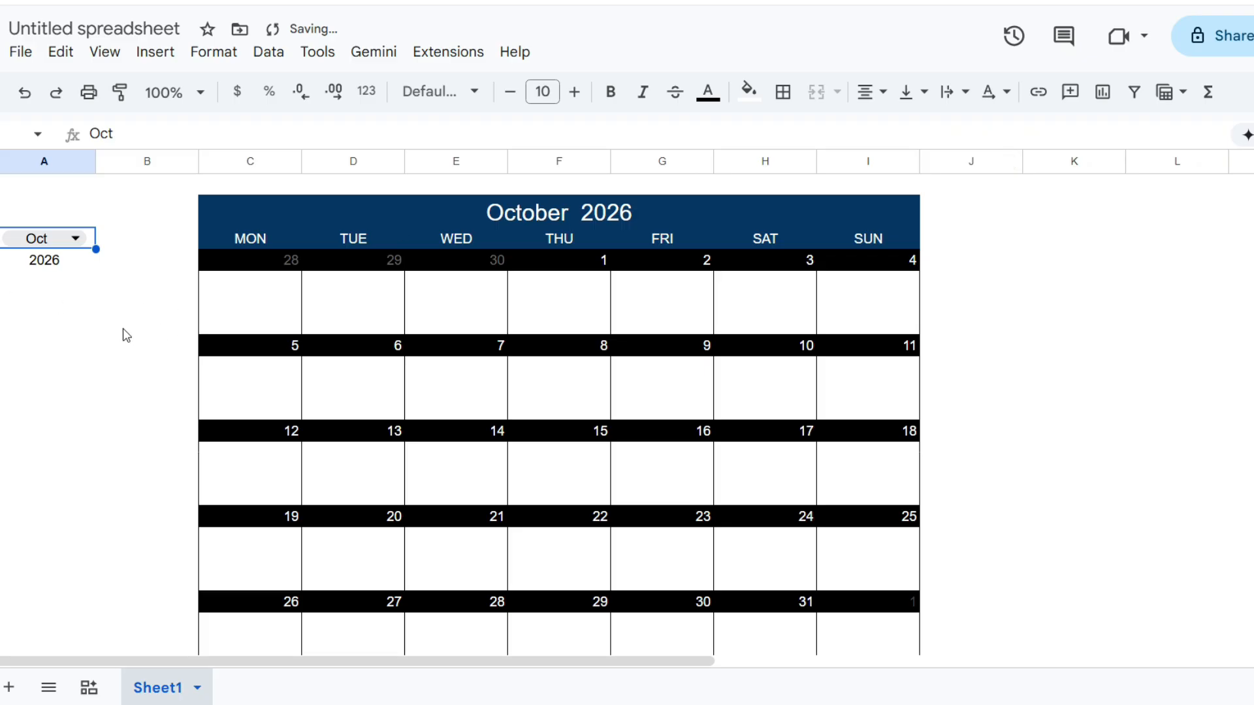